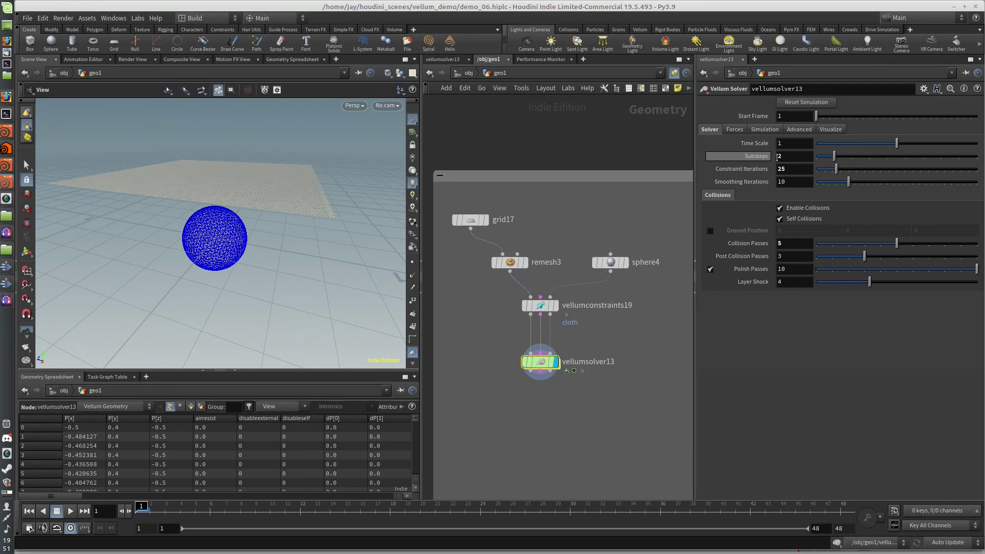
Check the solver's substeps, constraint iterations and collision passes, then set Substeps to 1.
left_click(806, 157)
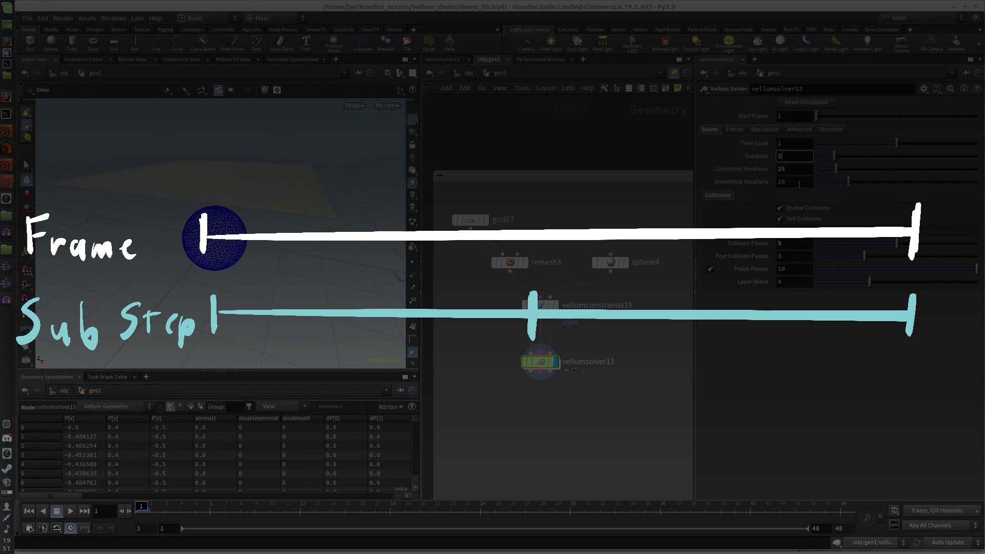
left_click(796, 169)
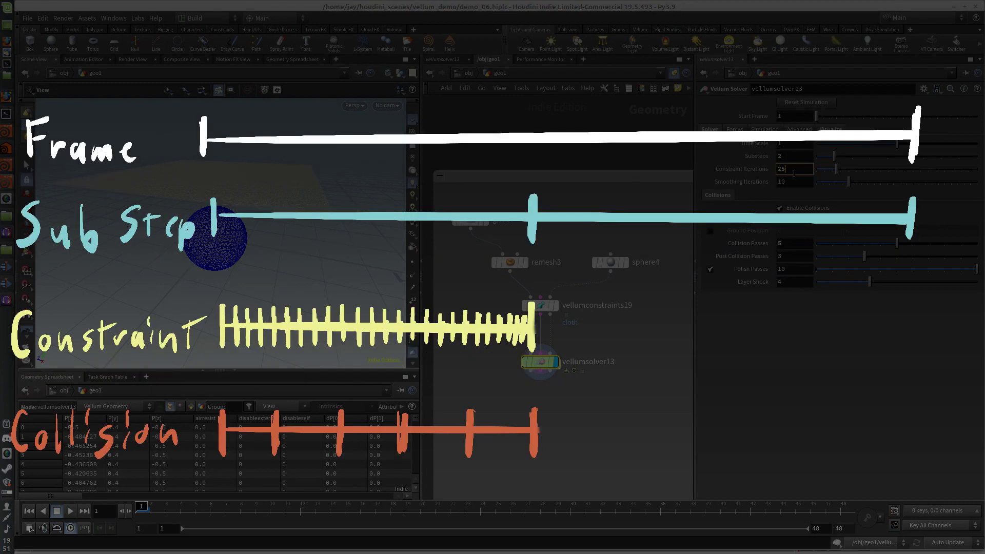
left_click(796, 240)
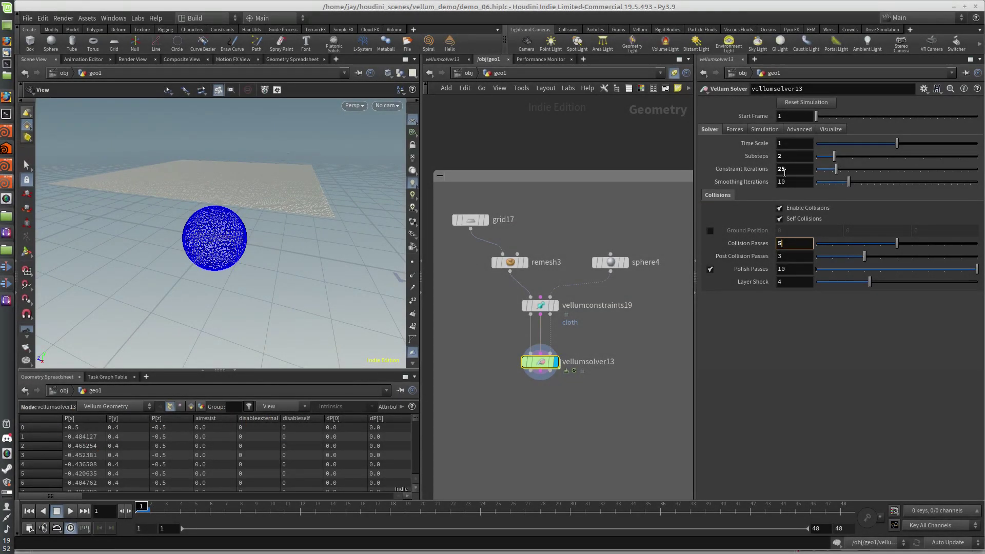
left_click(794, 156)
type("1")
key("Tab")
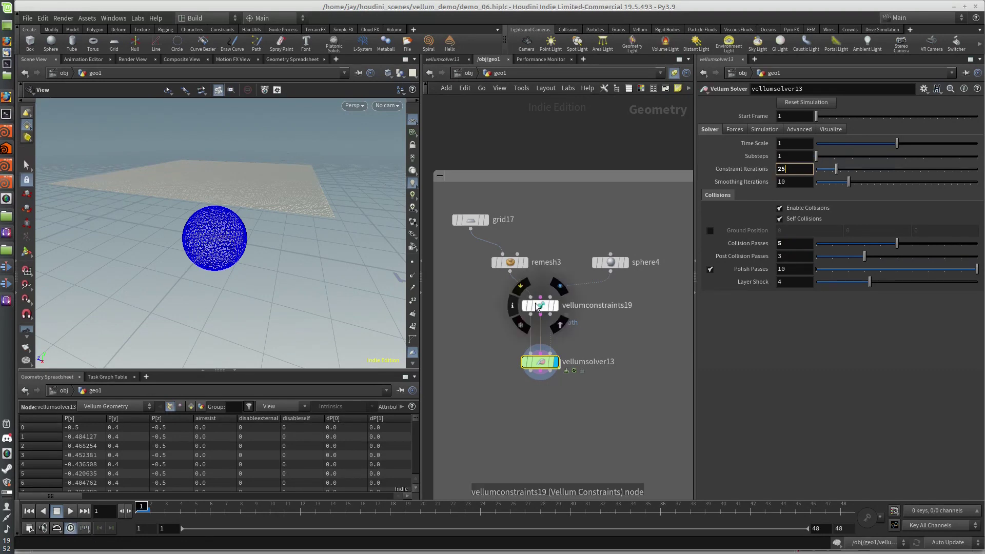
Show vellumconstraints19's cloth settings and frame the viewport on the grid and sphere.
left_click(538, 305)
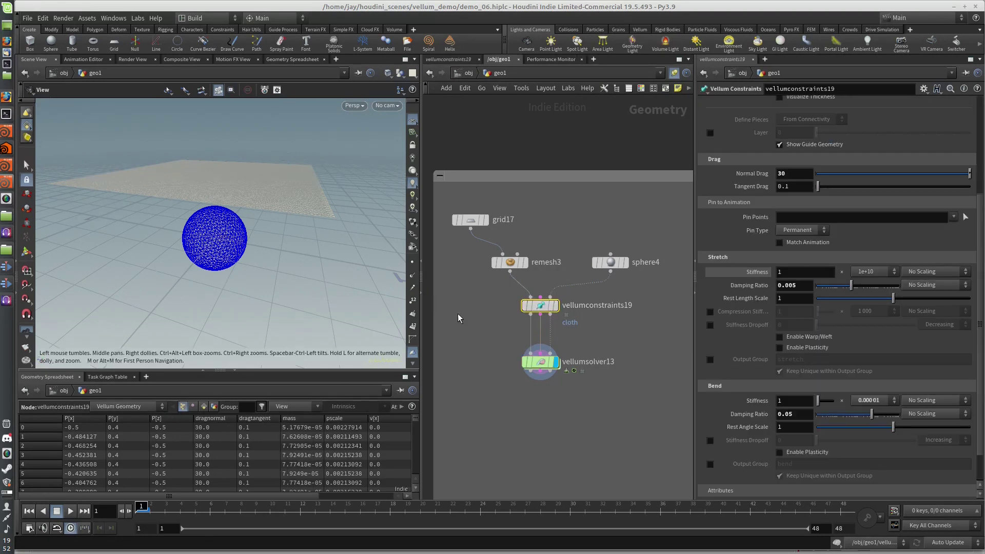
middle_click_drag(322, 268, 310, 279)
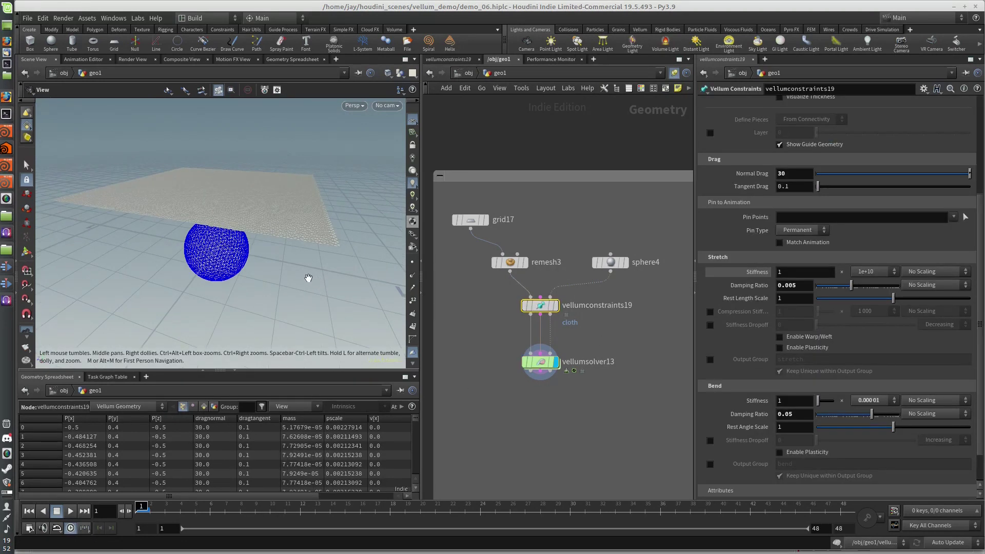
scroll(308, 277, "up", 8)
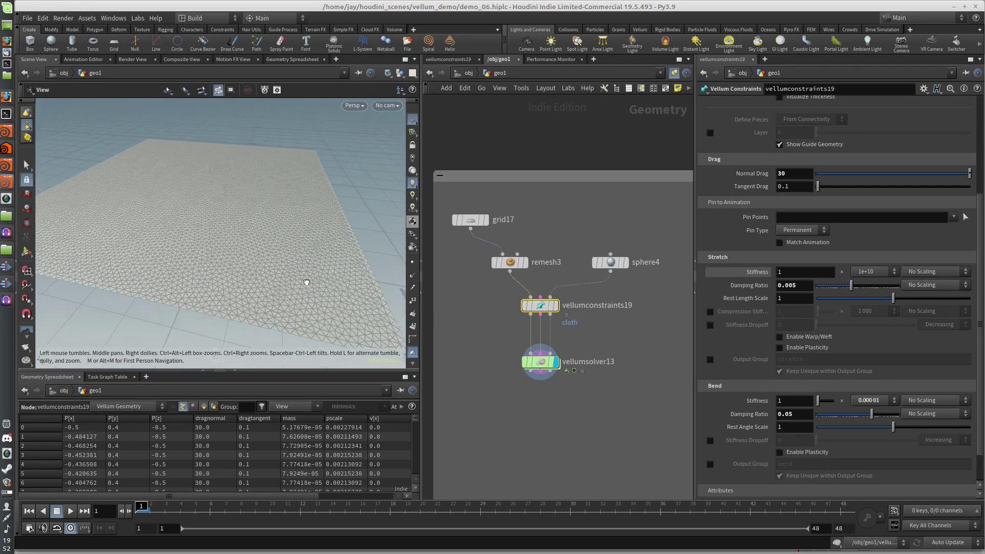
scroll(303, 280, "down", 8)
left_click_drag(282, 277, 270, 266)
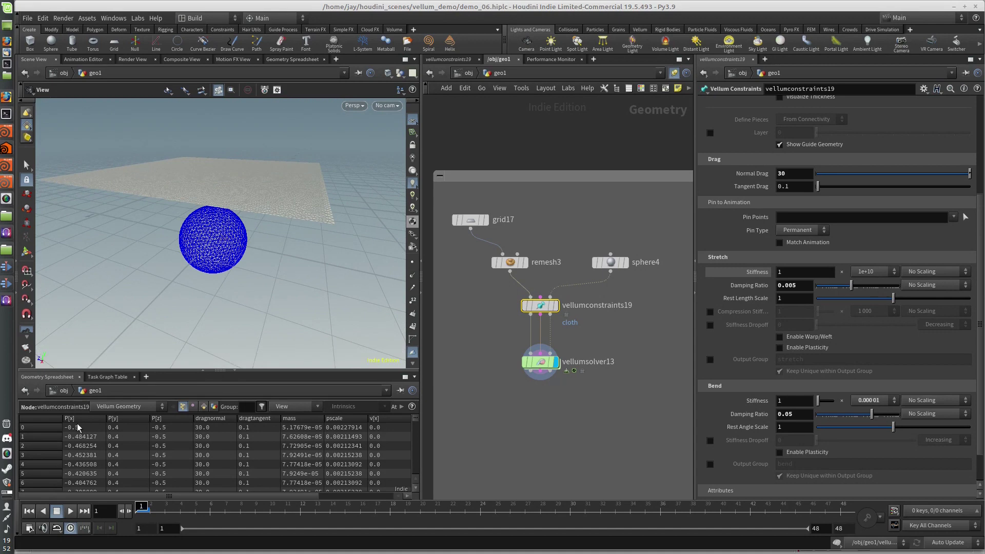
Preview the 1-substep drape, then stop and rewind to frame 1.
left_click(69, 512)
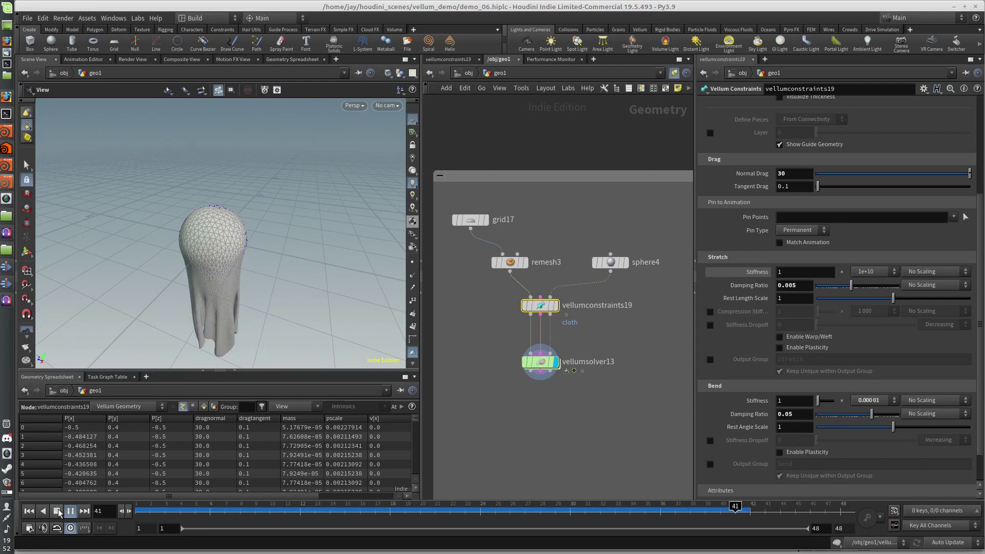
left_click(57, 511)
left_click(29, 511)
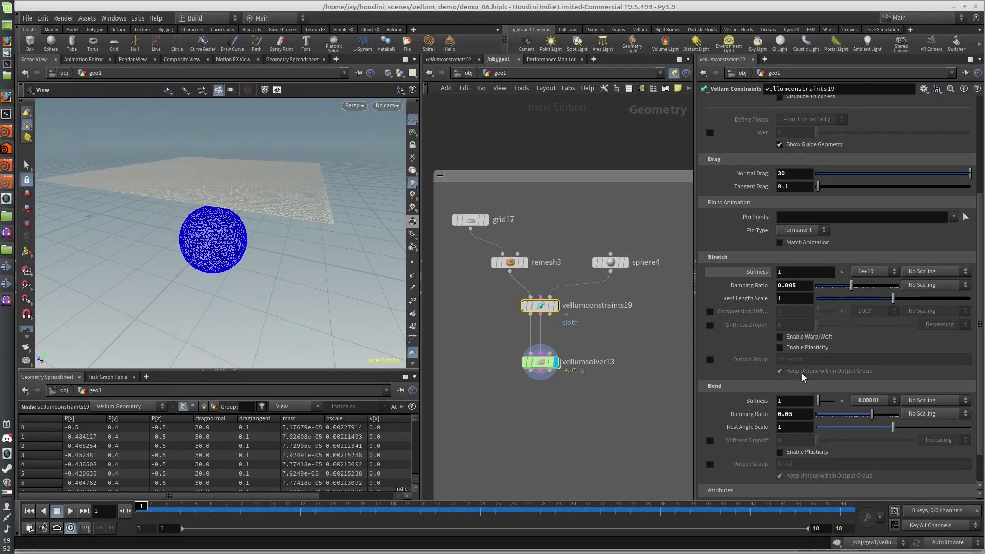
Set Stretch Stiffness to 99999, run a drape preview, then rewind to frame 1.
left_click(792, 273)
double_click(803, 273)
type("99999")
left_click(474, 410)
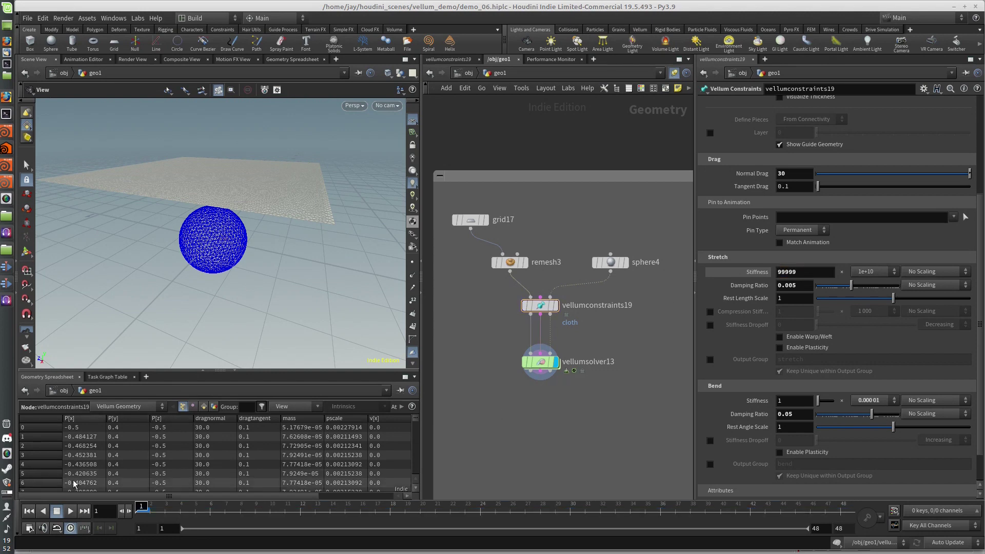
left_click(70, 511)
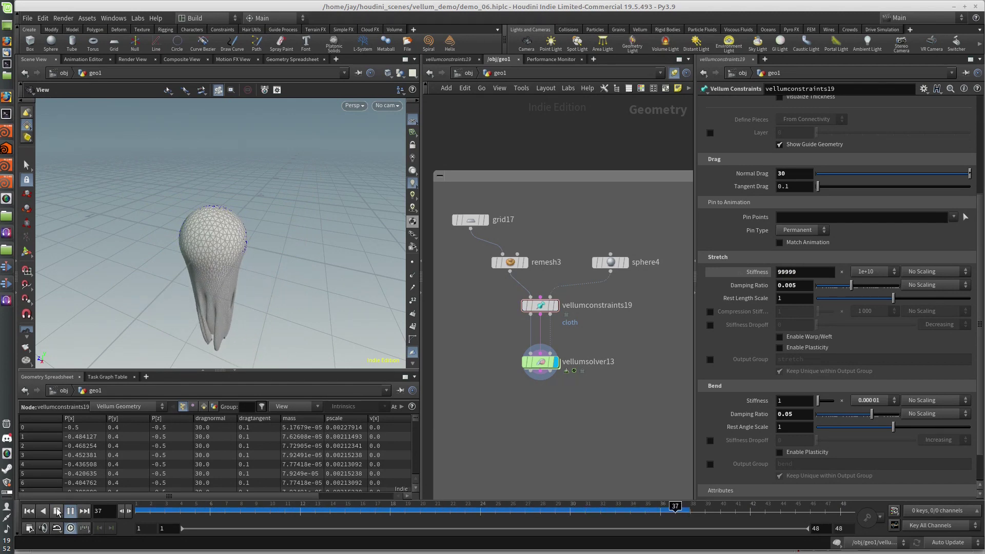
left_click(57, 512)
left_click(28, 511)
Restore Stretch Stiffness to 1 and nudge the network box up and right.
left_click(798, 273)
type("1")
left_click(798, 285)
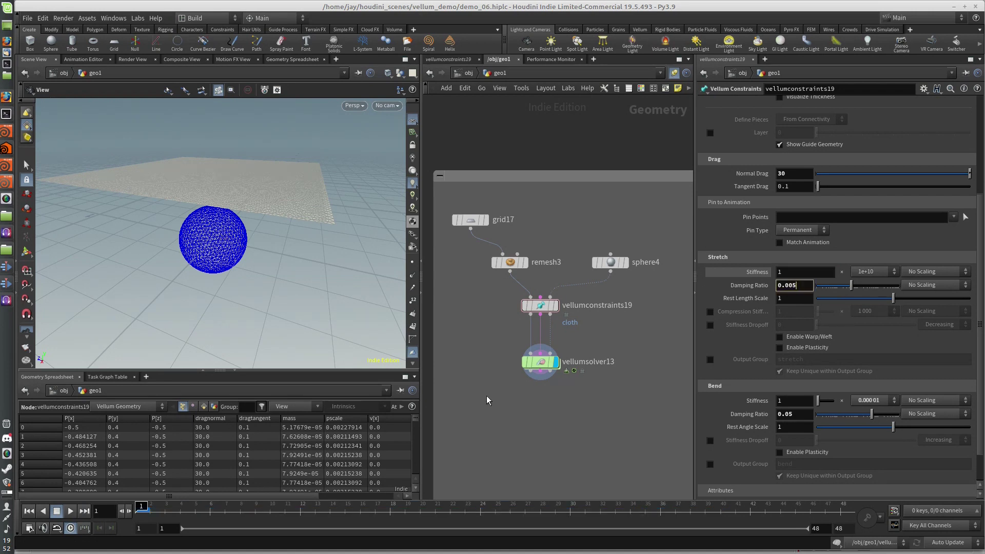
left_click_drag(504, 369, 509, 355)
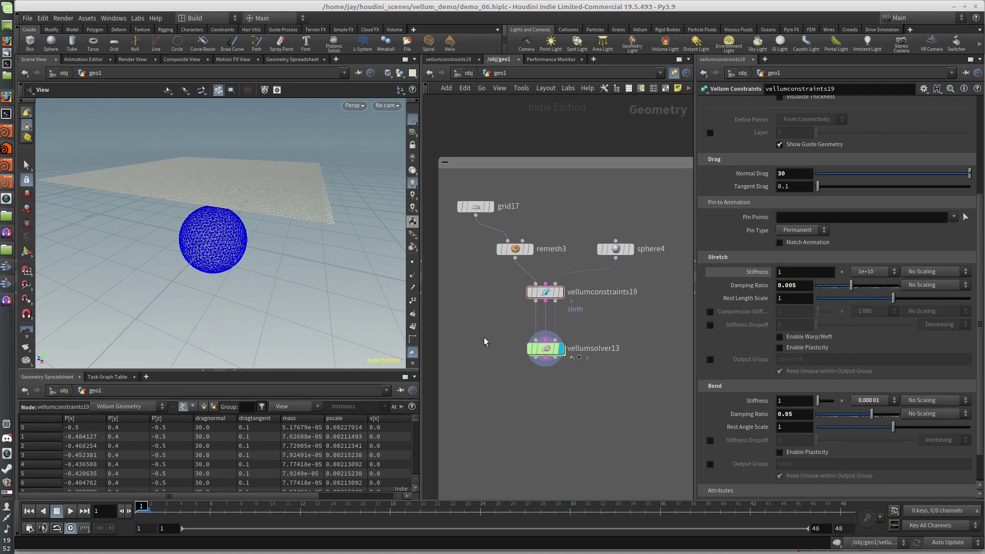
Select vellumsolver13 and raise Constraint Iterations from 25 to 500.
mouse_move(545, 351)
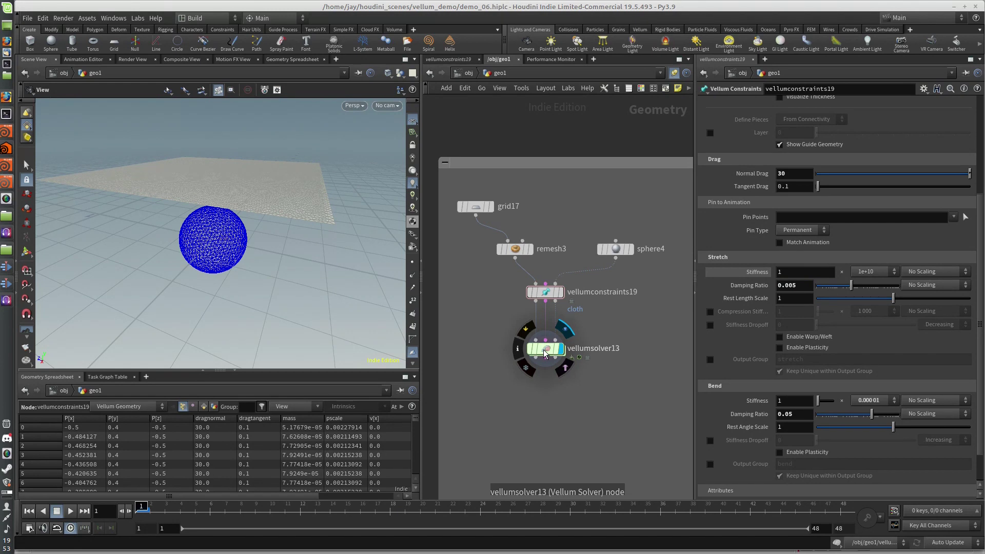
left_click(543, 349)
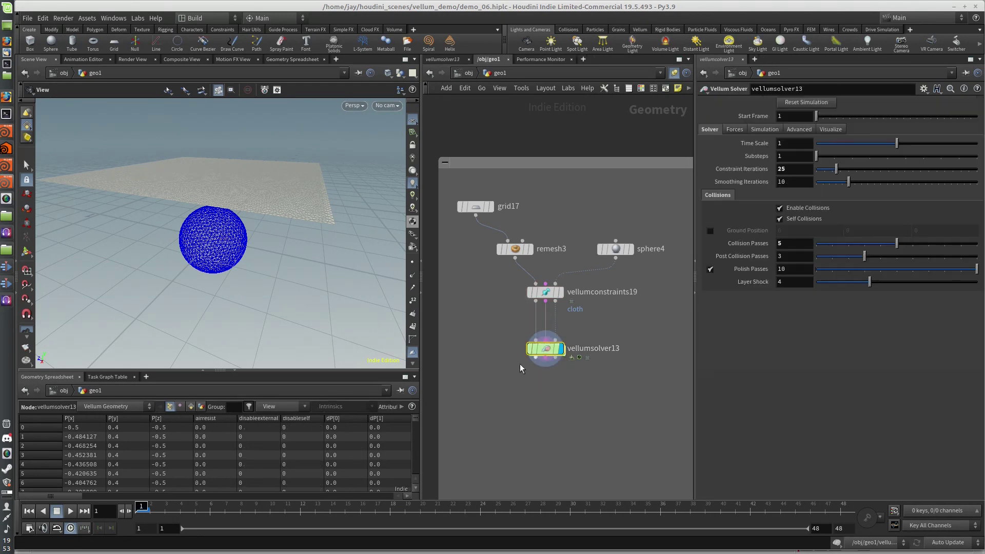
double_click(795, 170)
type("500")
key("Return")
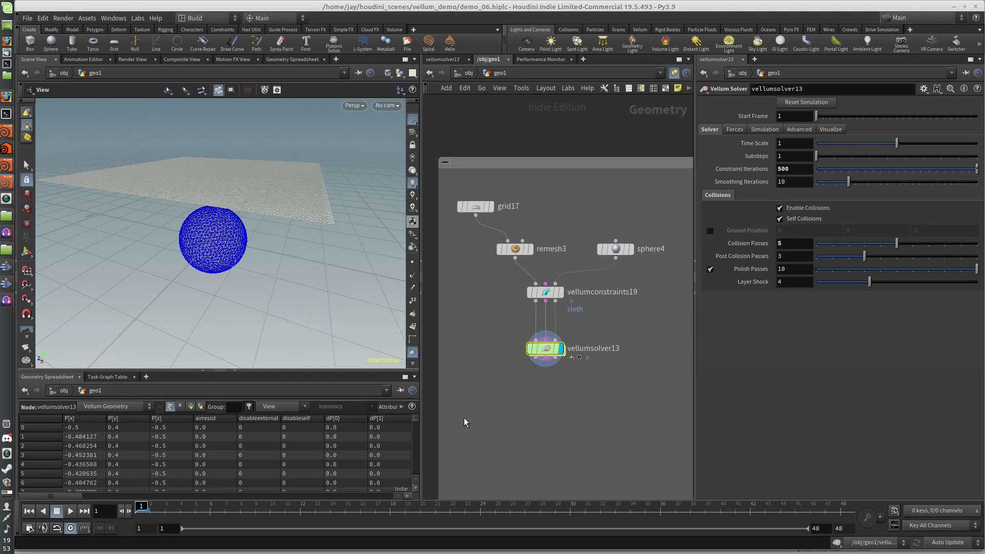
Preview the 500-iteration drape while orbiting, then stop at frame 1 and view from above.
key("Up")
left_click_drag(275, 289, 298, 260)
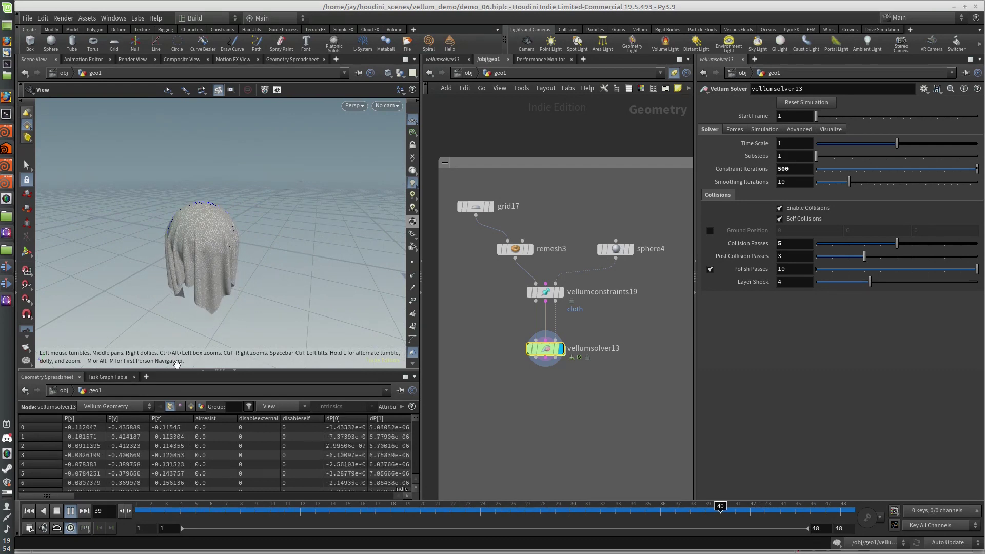
key("Up")
key("ctrl+Left")
mouse_move(330, 251)
left_mouse_down()
mouse_move(323, 257)
mouse_move(337, 266)
left_mouse_up()
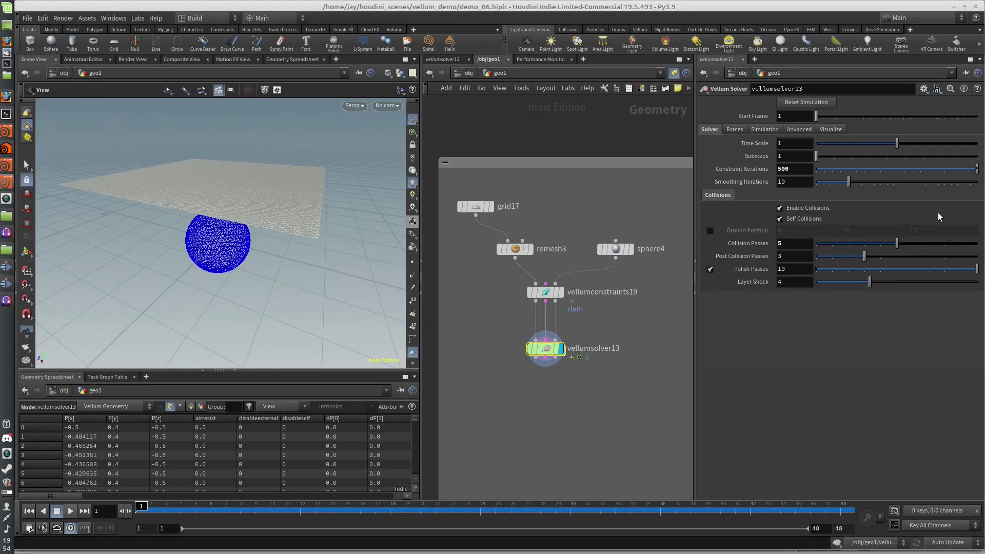
Change Constraint Iterations from 500 to 2000 and play the drape, stopping at frame 24.
left_click(810, 167)
type("2000")
key("Tab")
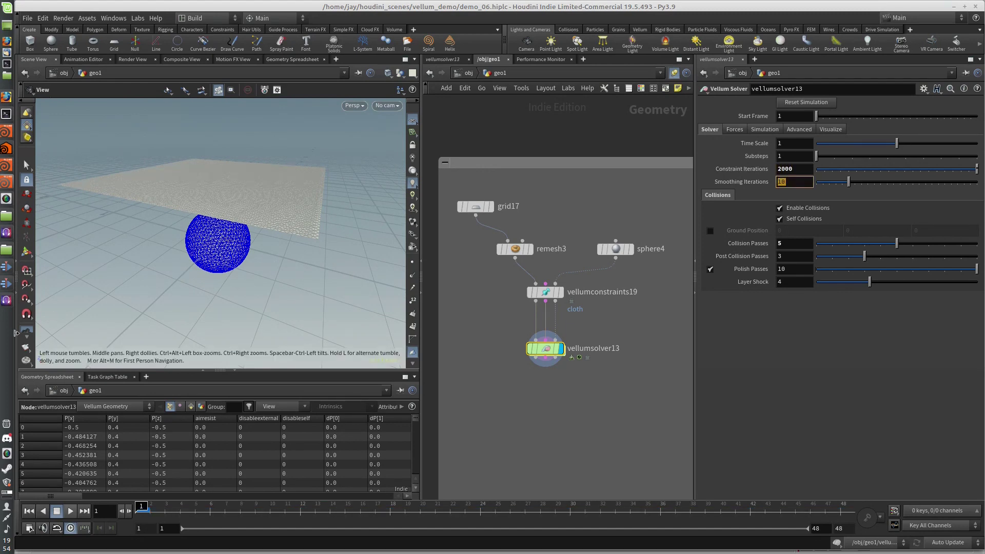
left_click(70, 511)
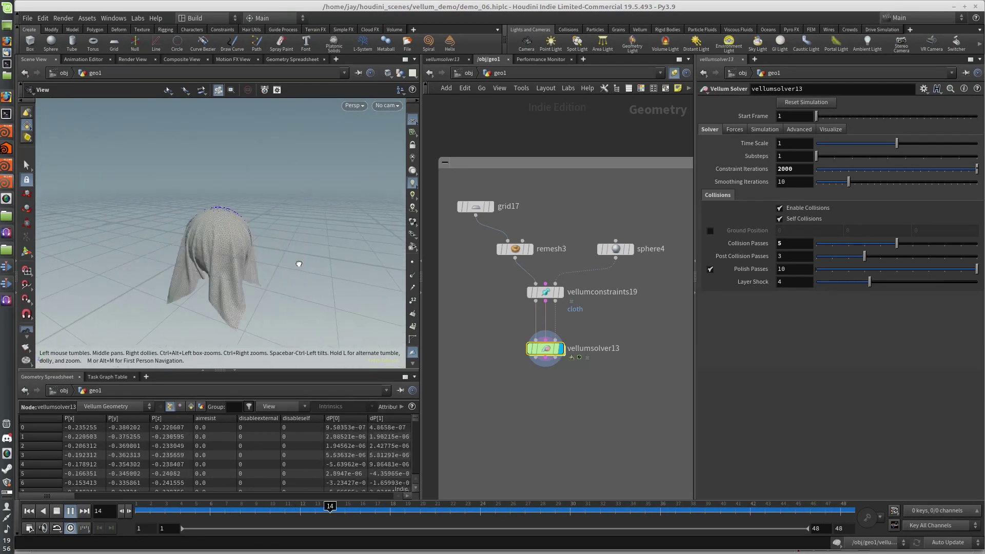
left_click(57, 512)
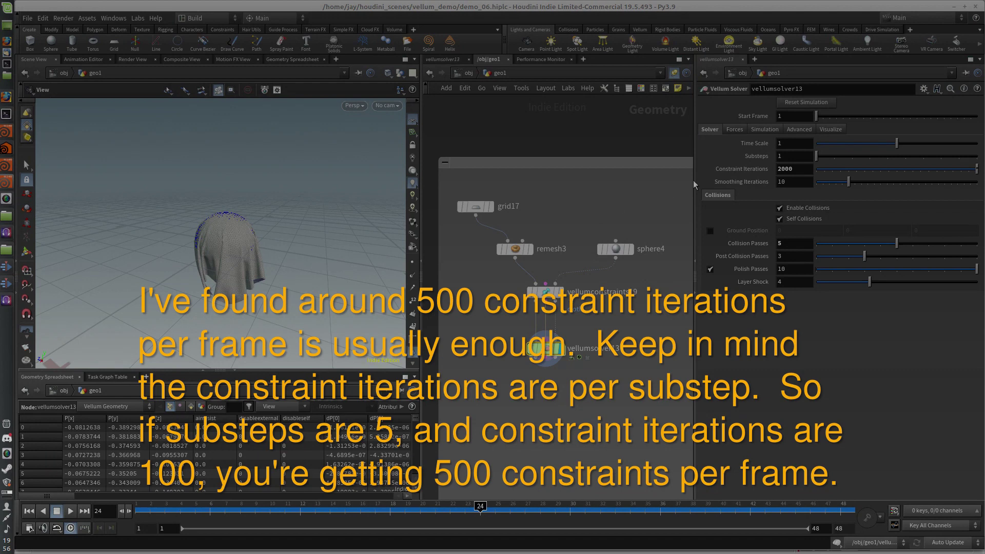
Raise the solver's Substeps from 1 to 5, with Constraint Iterations back at 500.
left_click(806, 170)
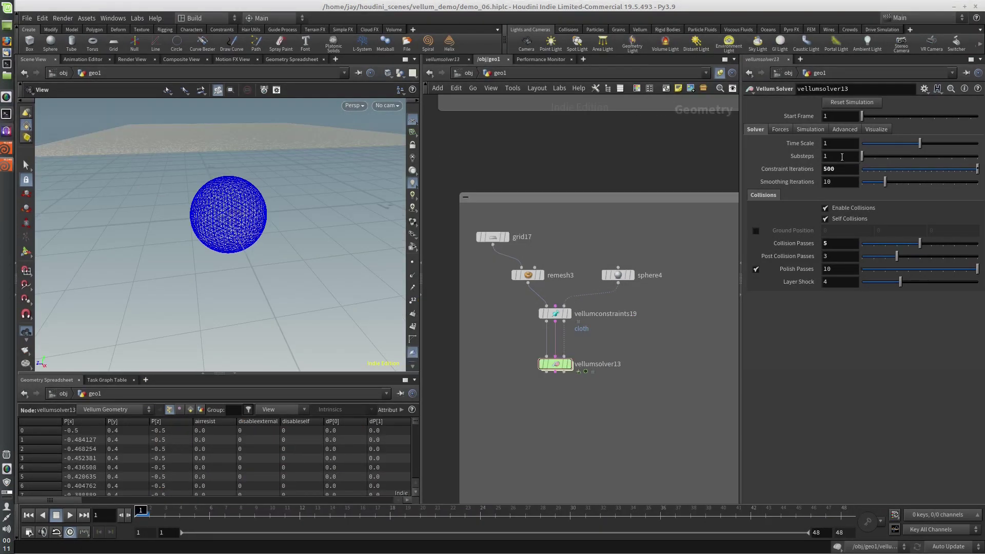
left_click(843, 157)
type("5")
key("Return")
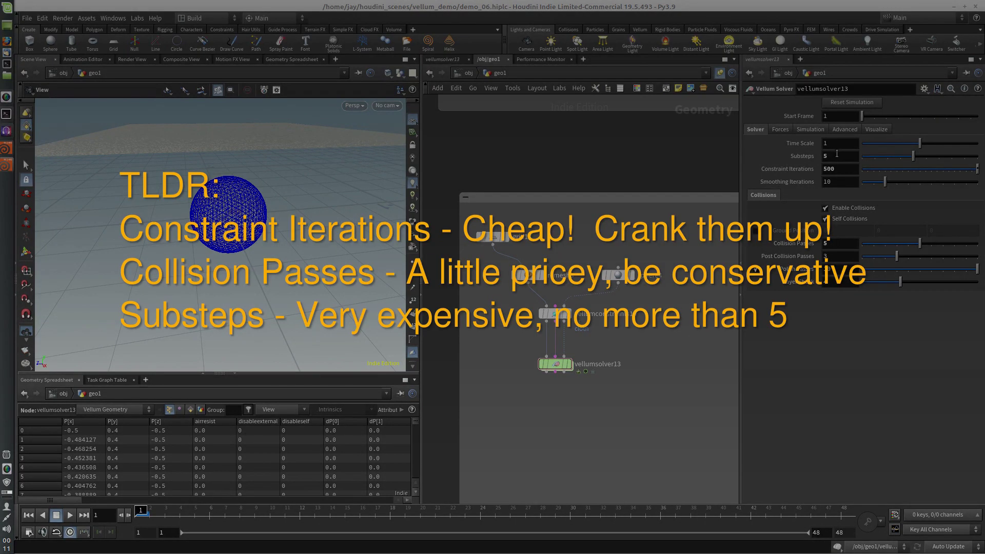
left_click(837, 155)
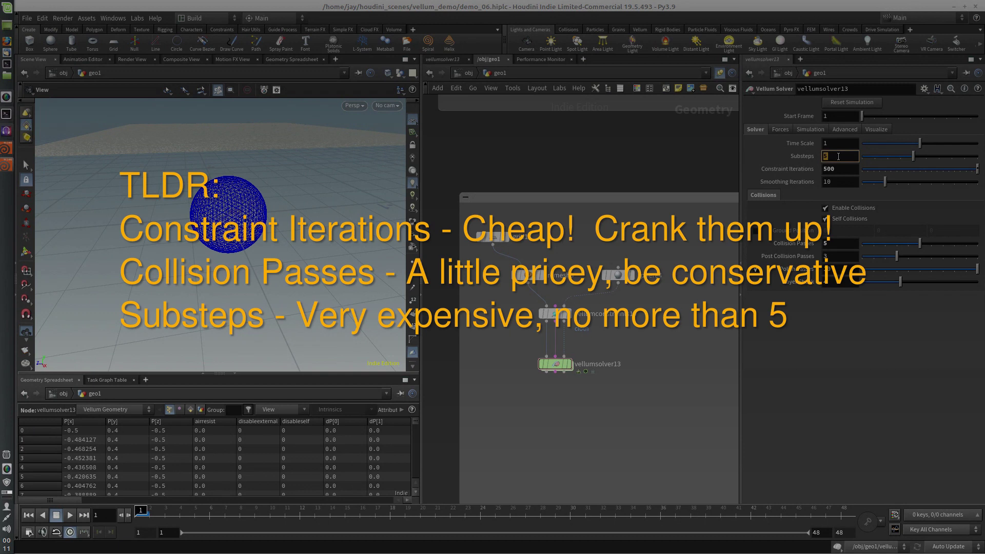
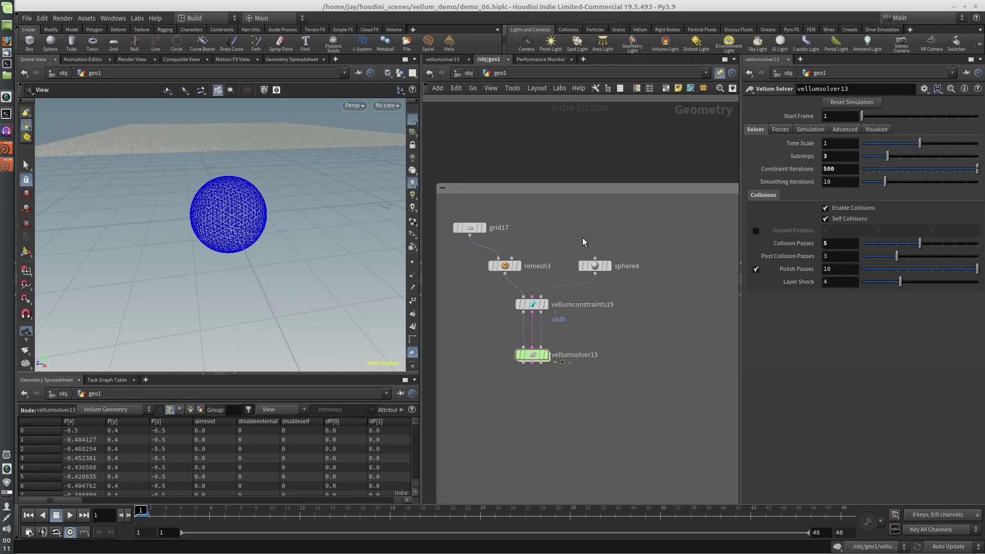
Jump to Quickmark 2 to reach the network area with the other cloth setups.
key("2")
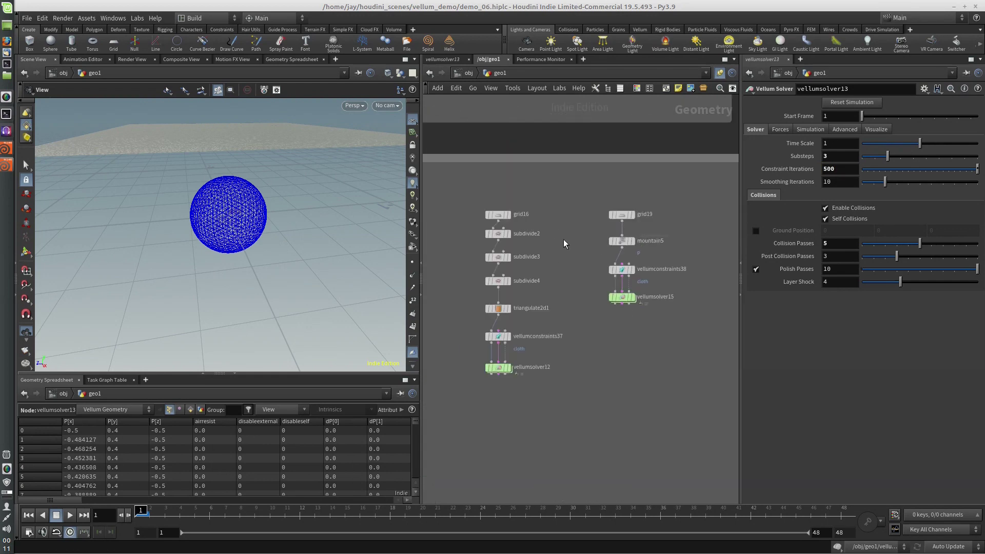
Review vellumconstraints37's cloth parameters and tumble the view higher over the scene.
left_click(497, 337)
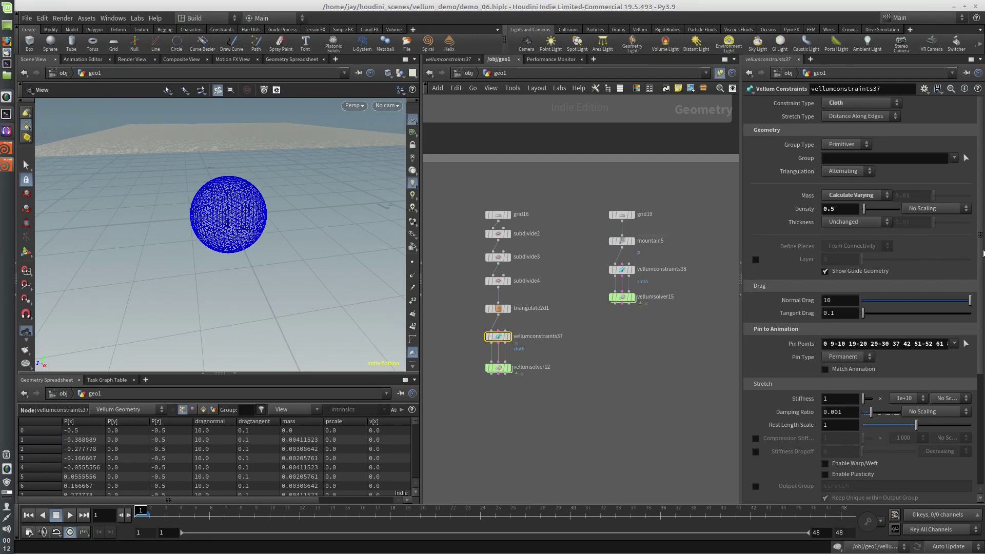
scroll(981, 252, "down", 5)
scroll(982, 252, "up", 4)
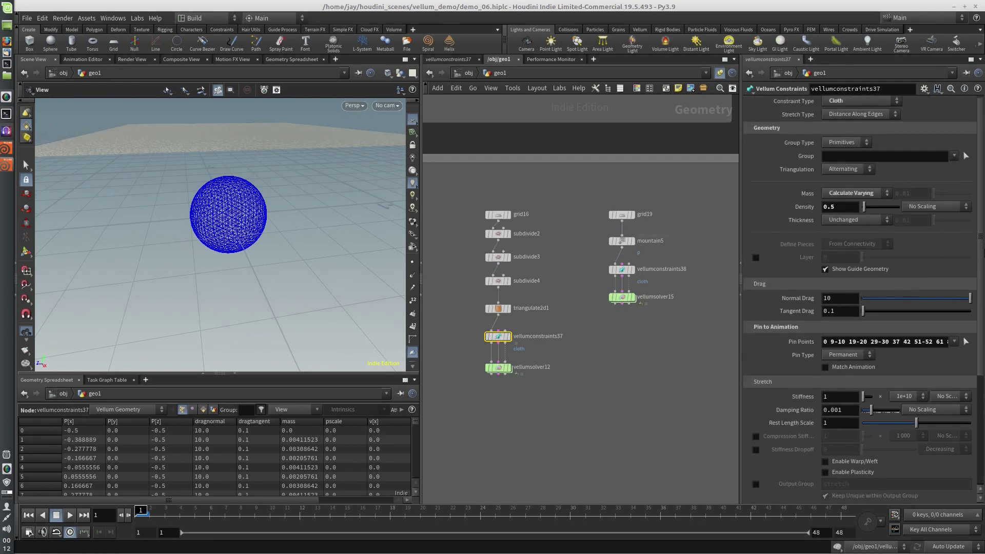
scroll(981, 251, "down", 5)
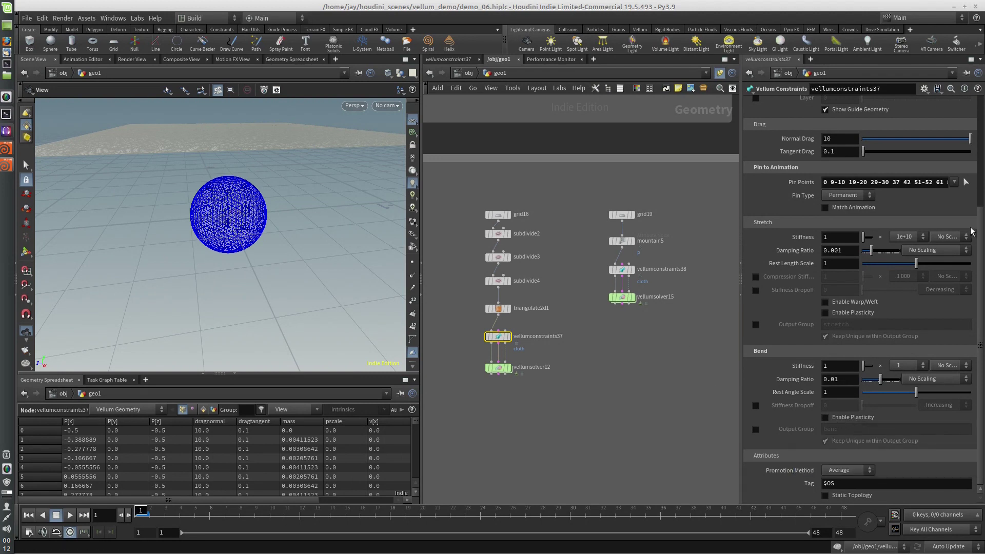
left_click_drag(977, 232, 978, 136)
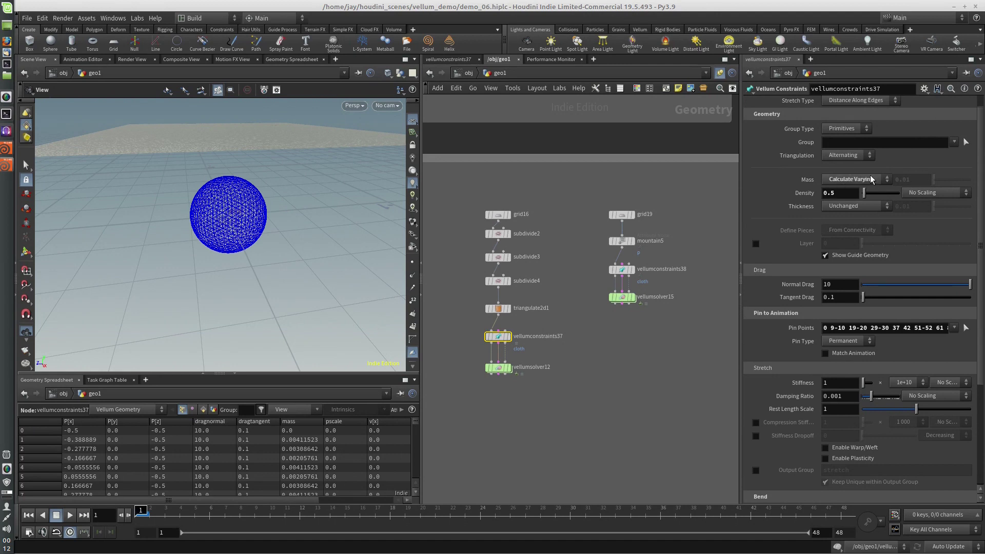
left_click_drag(286, 205, 323, 277)
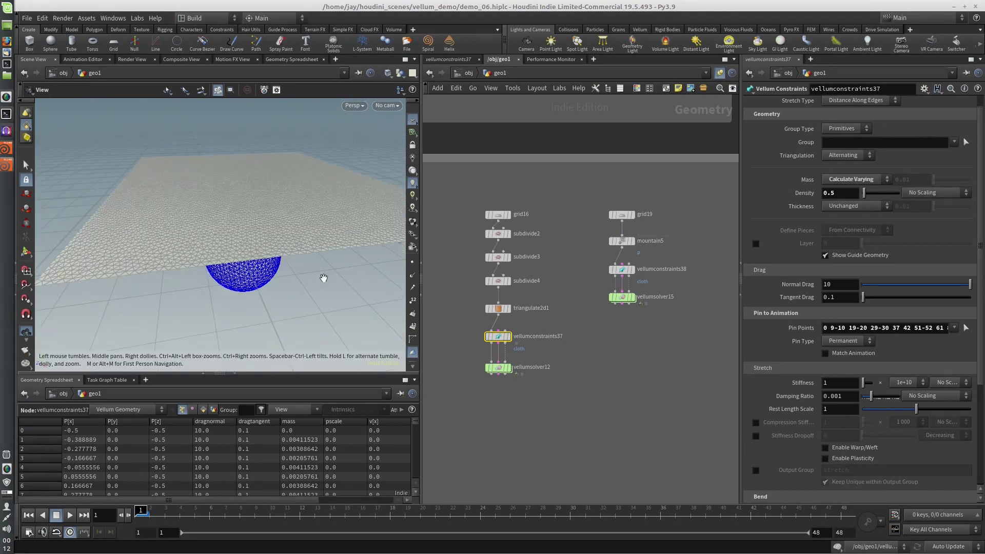
Try a uniform 0.01 mass on vellumconstraints37, then restore Calculate Varying.
left_click(501, 368)
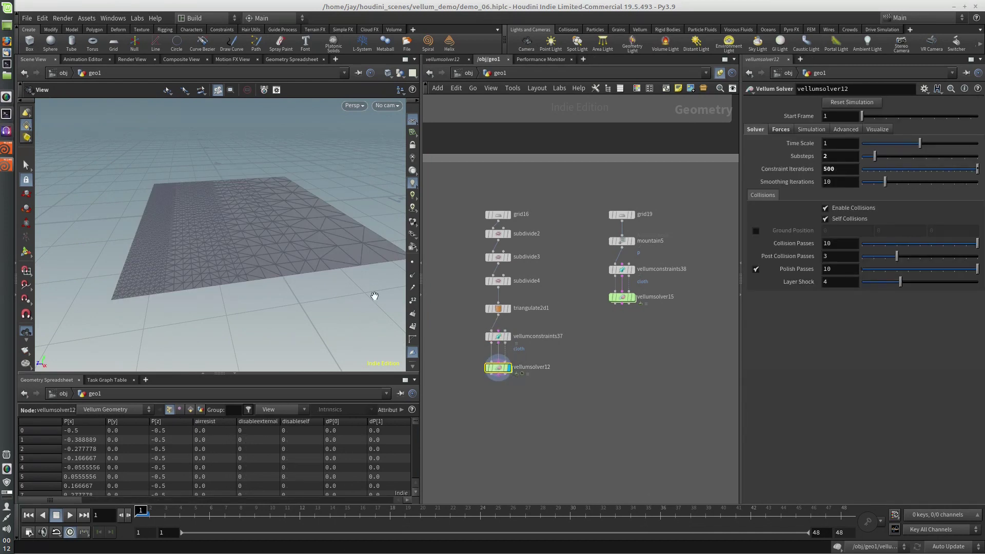
left_click_drag(330, 303, 317, 318)
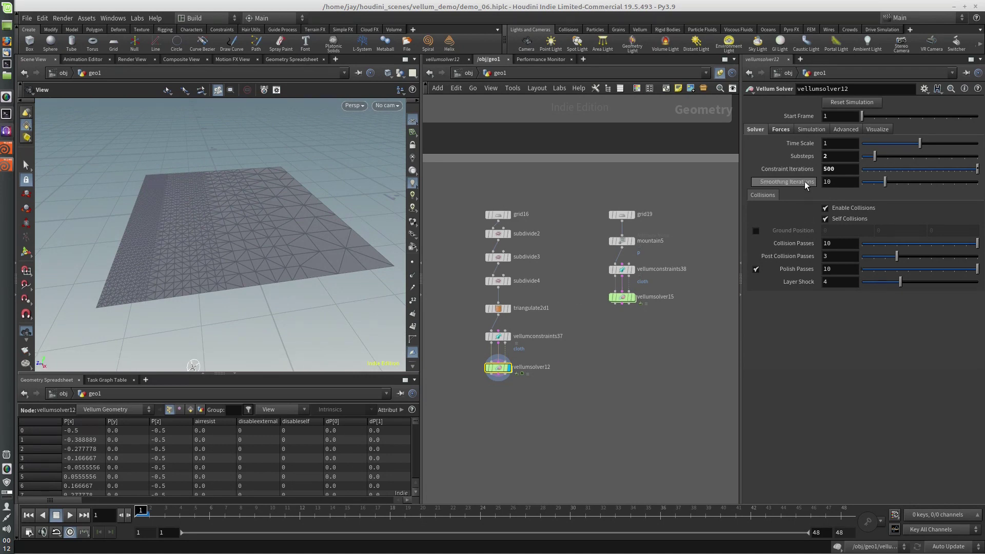
left_click(498, 337)
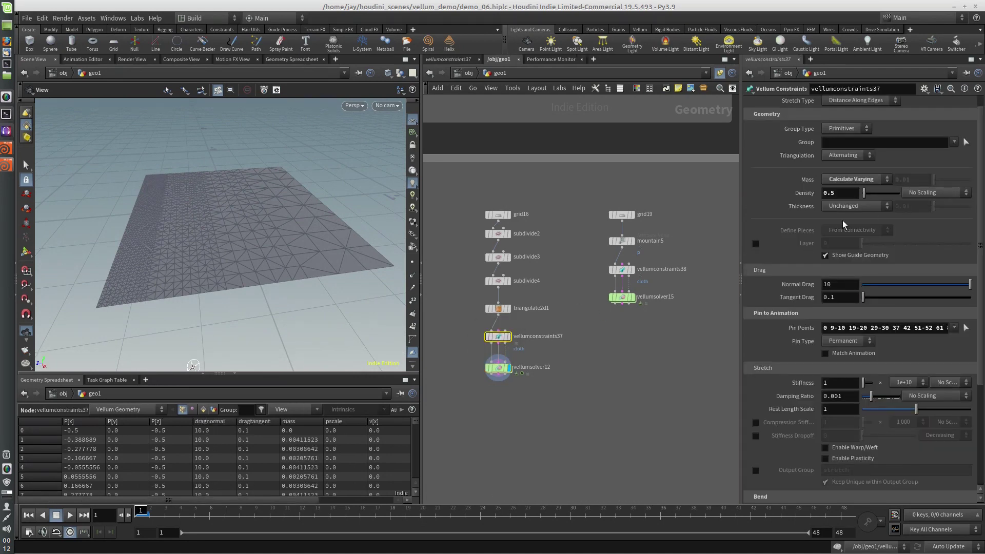
left_click(824, 179)
left_click(875, 202)
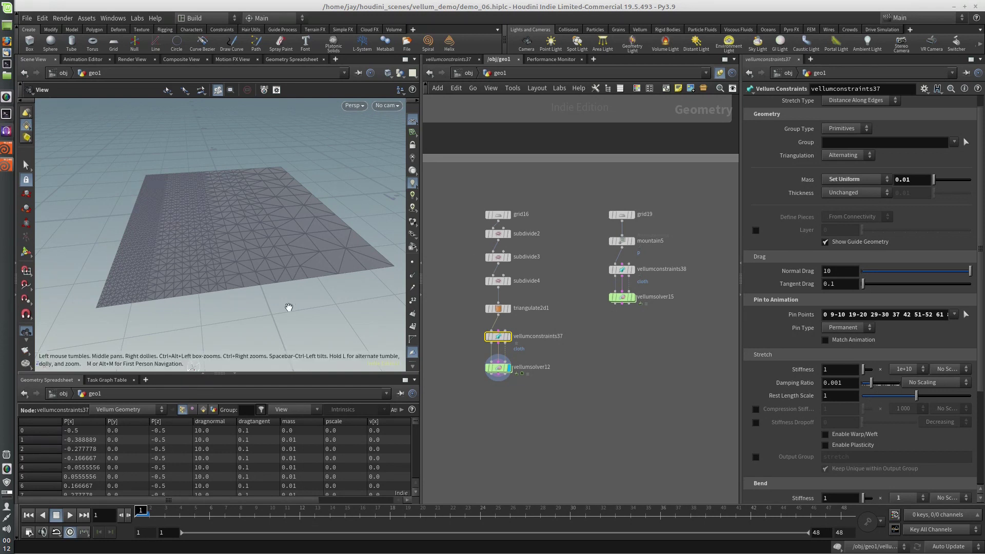
left_click(862, 181)
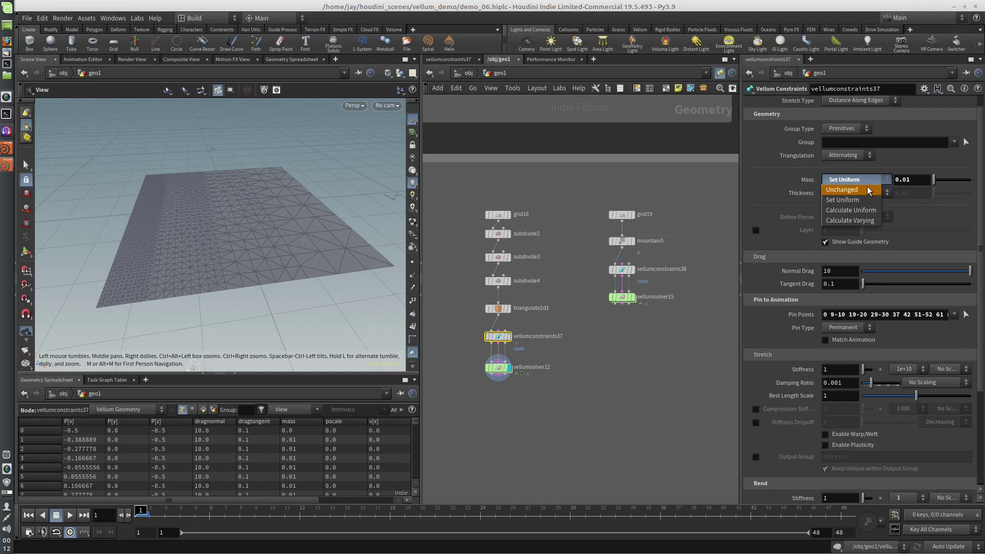
left_click(855, 221)
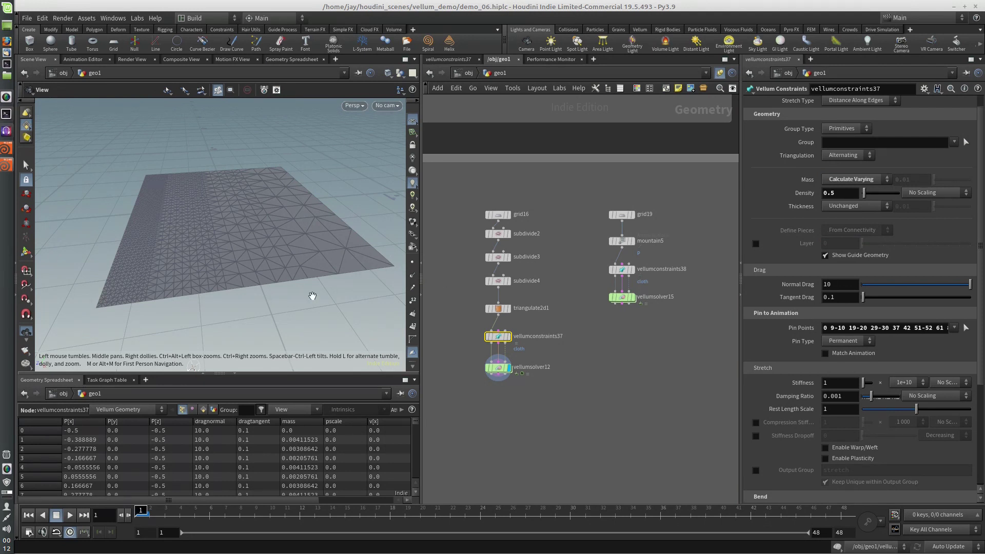
Enable a viewport visualizer that colours the cloth mesh blue through red.
left_click_drag(257, 298, 248, 297)
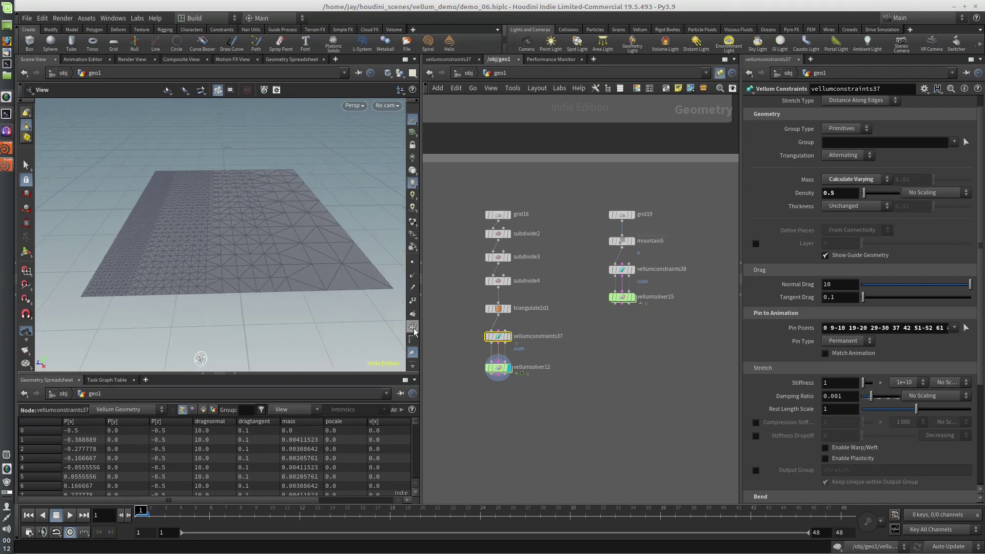
scroll(414, 331, "down", 5)
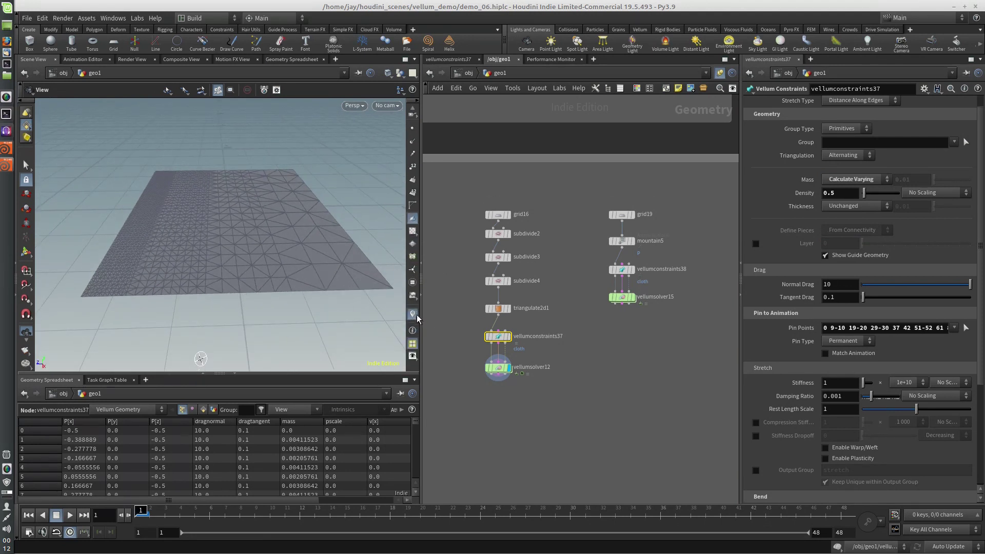
left_click(416, 316)
left_click(414, 317)
left_click(500, 309)
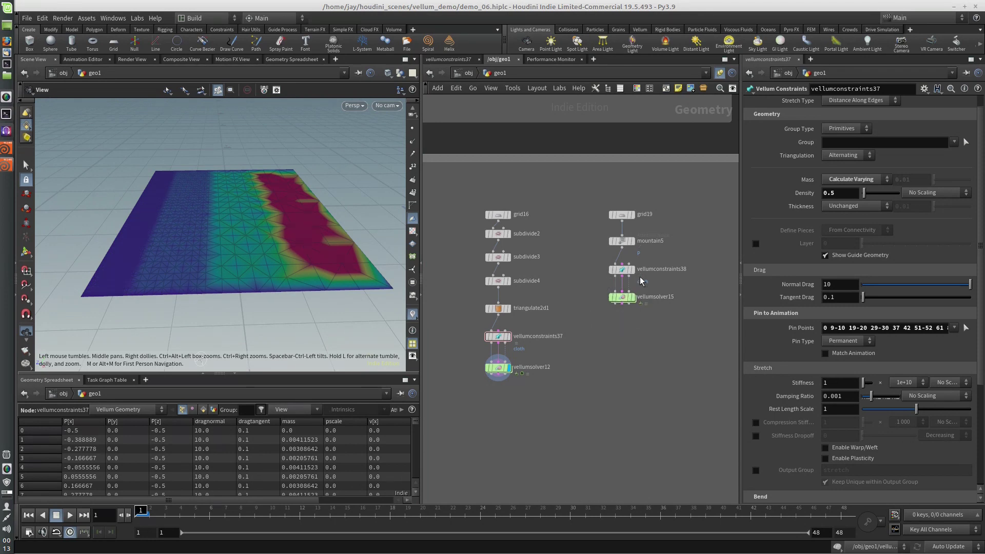
Display vellumconstraints38, set its bend Rest Angle Scale to .5, and view vellumsolver15.
mouse_move(636, 275)
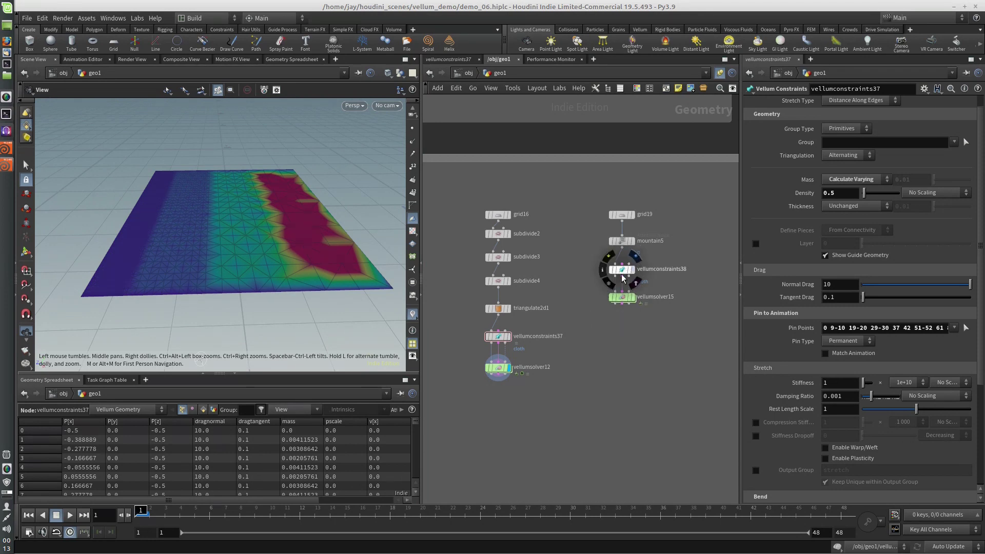
left_click(638, 258)
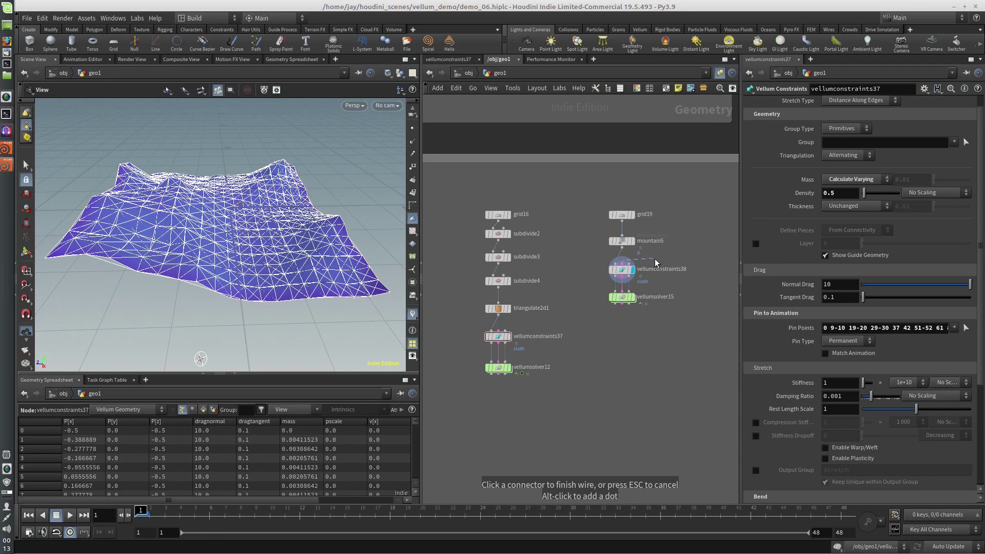
key("Escape")
left_click(622, 270)
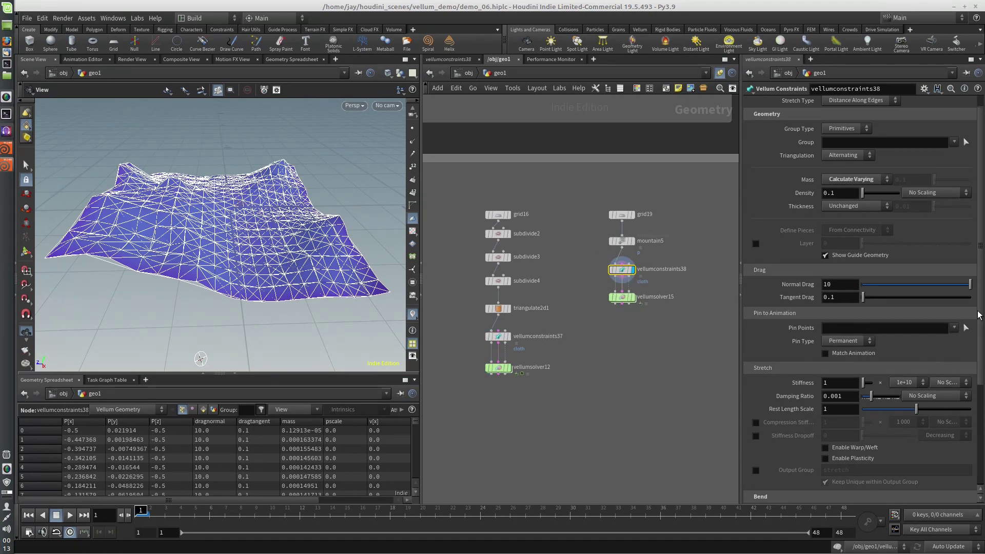
scroll(980, 315, "down", 4)
left_click(839, 393)
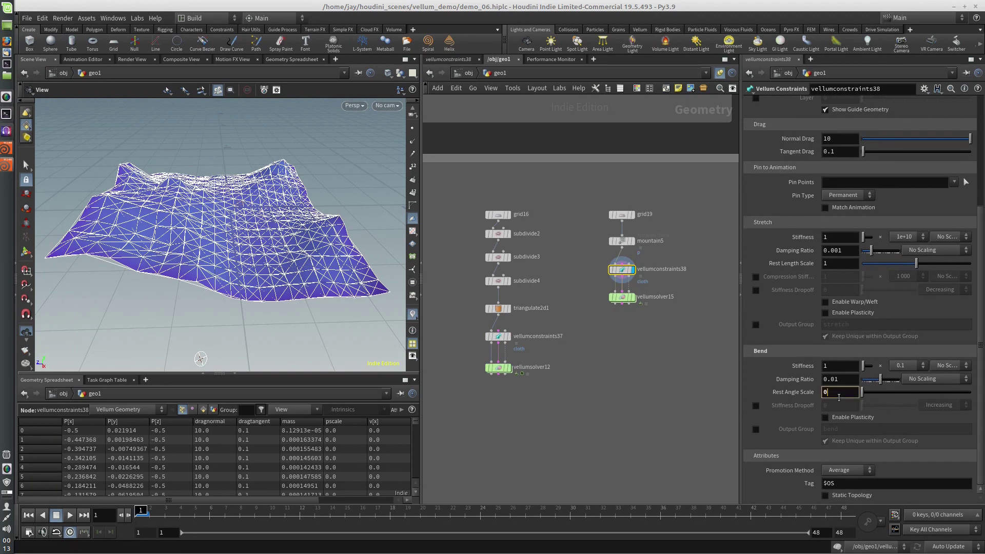
type(".5")
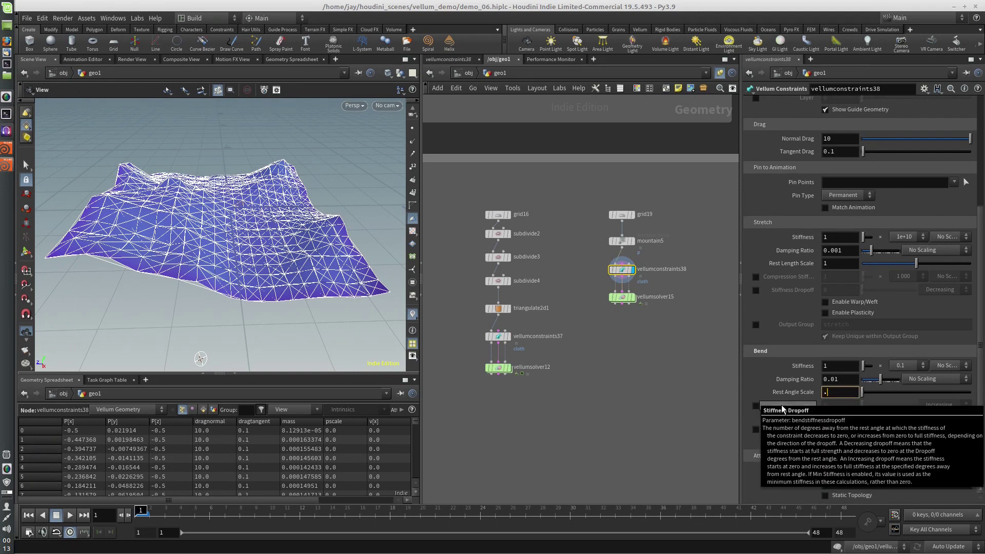
key("Return")
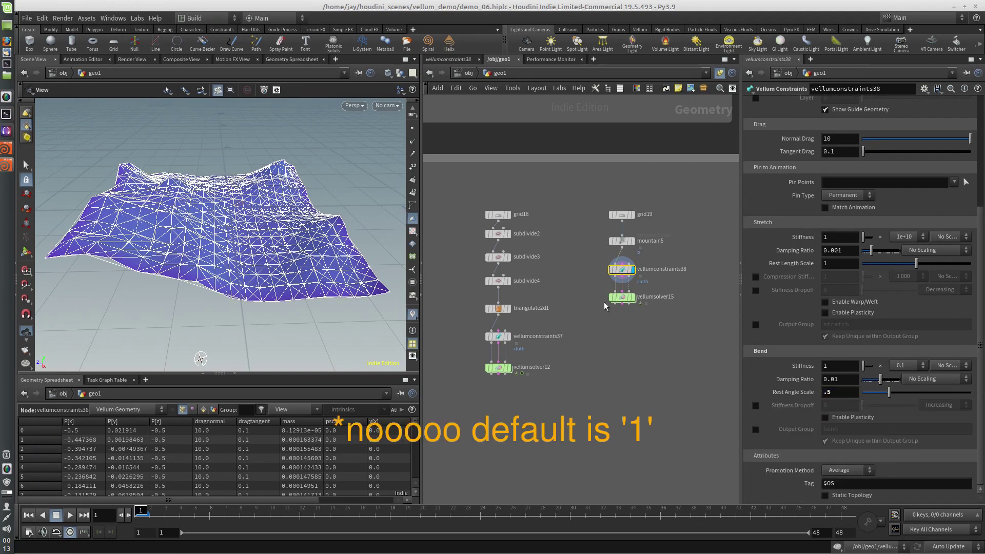
left_click(623, 299)
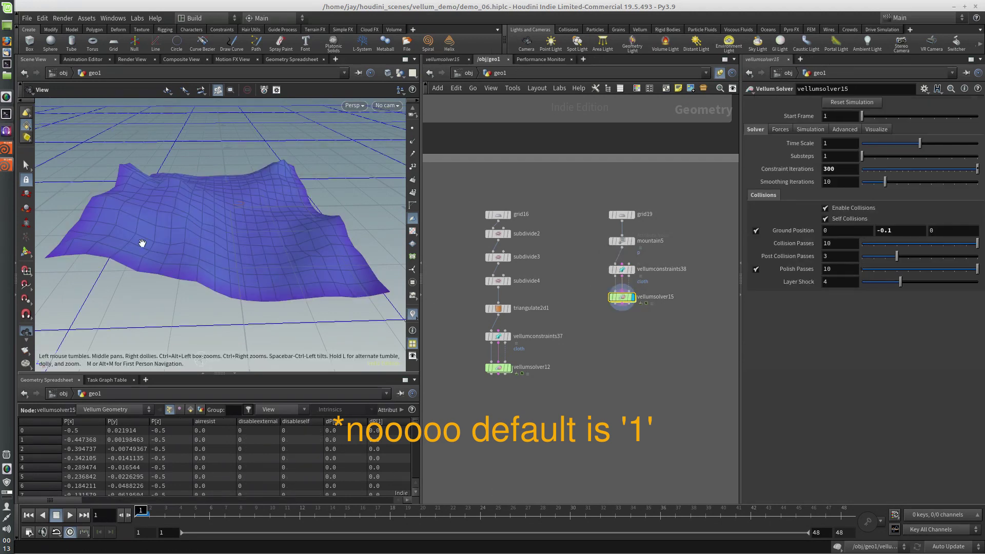
Play the vellumsolver15 cloth simulation, stop it, and rewind to frame 1.
left_click(72, 516)
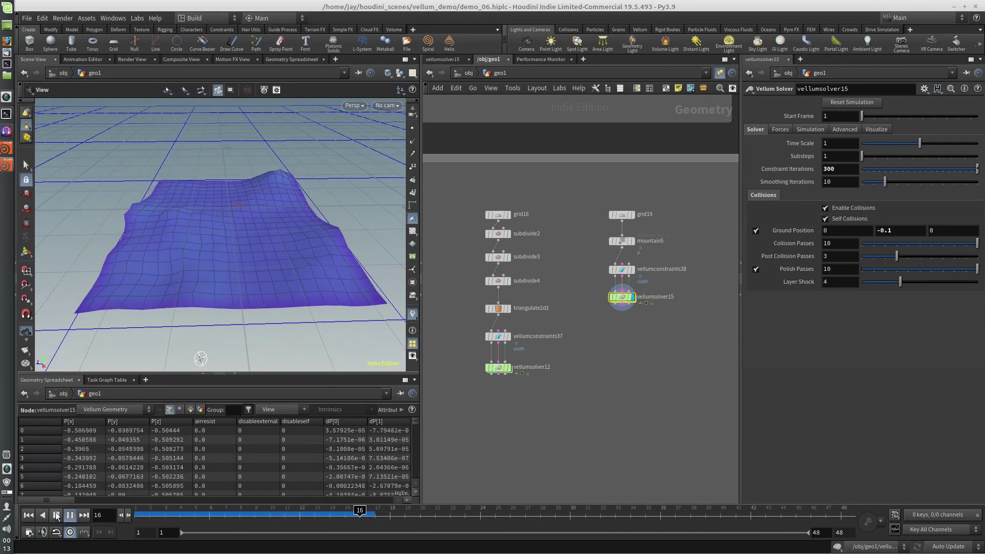
left_click(56, 515)
left_click(28, 515)
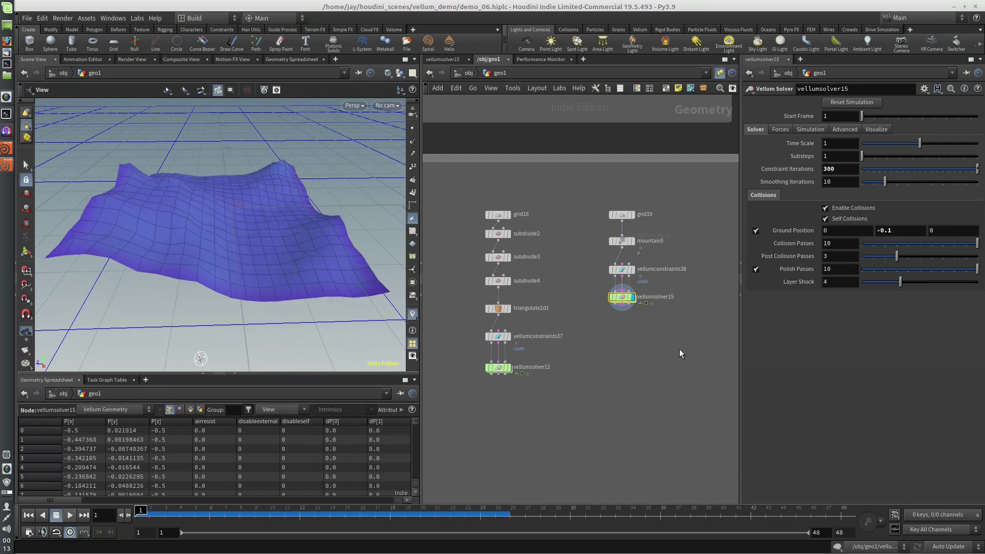
Set vellumconstraints38's Rest Angle Scale back to 1 and make 1 its default.
left_click(622, 269)
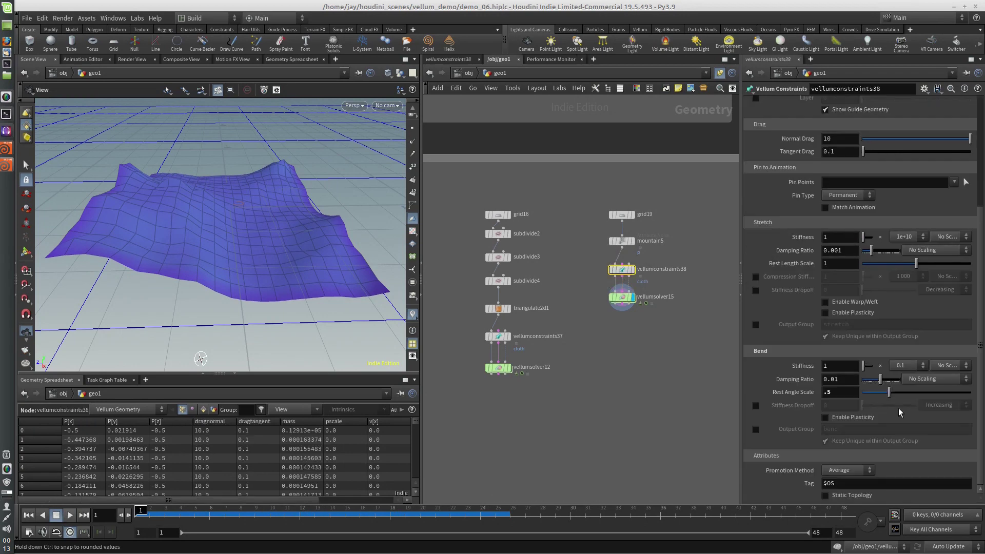
double_click(848, 392)
type("1")
key("shift+Tab")
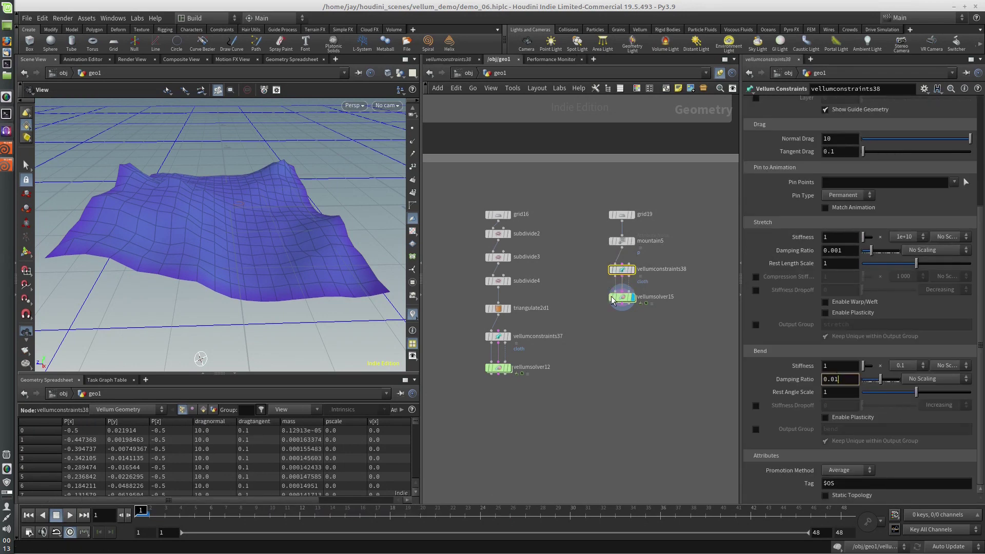
left_click(627, 300)
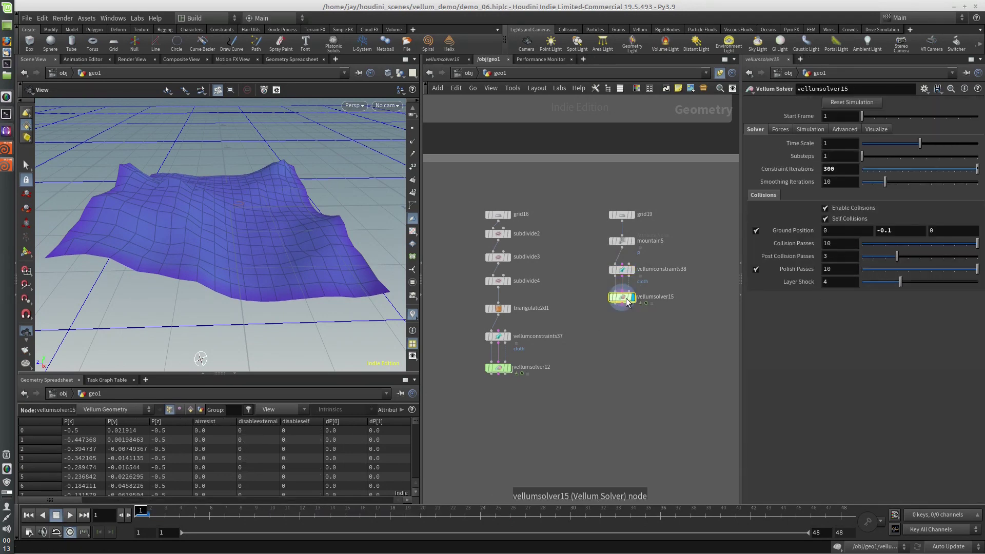
left_click(622, 269)
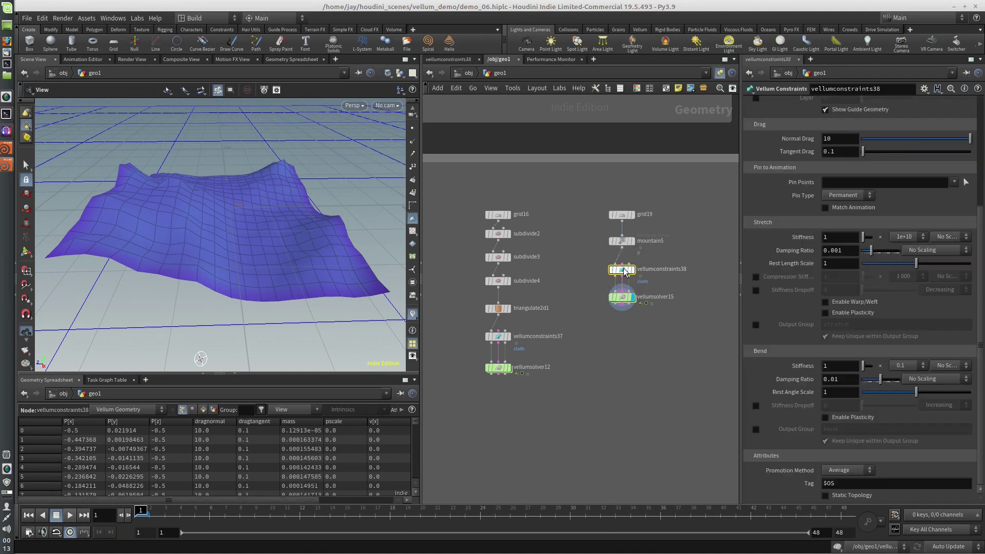
right_click(792, 392)
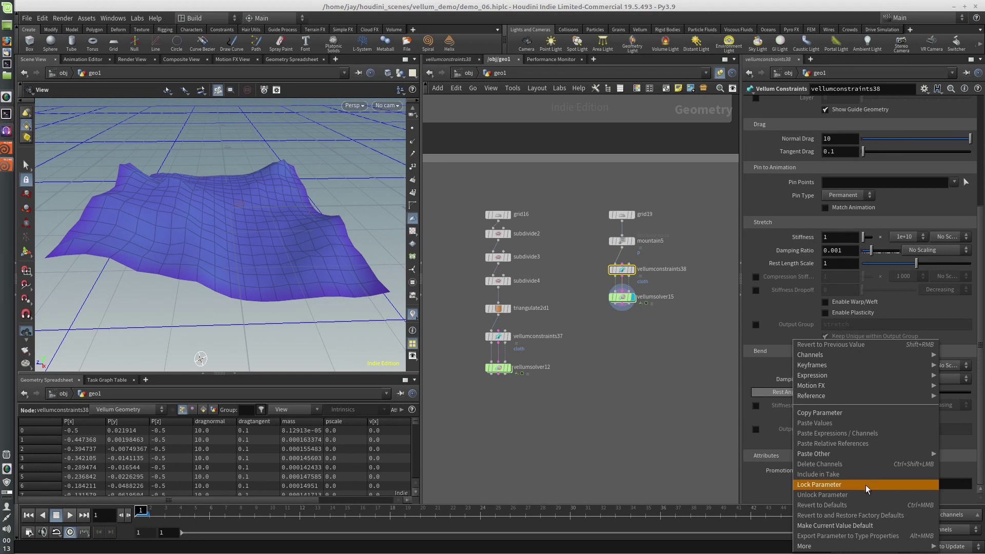
left_click(872, 526)
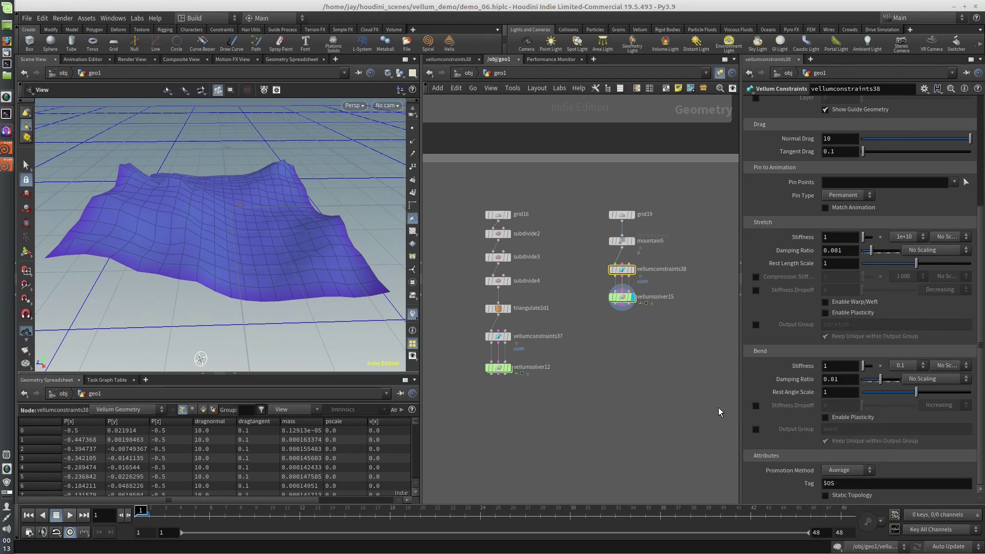
Replay the vellumsolver15 simulation with the restored setting and rewind to frame 1.
mouse_move(621, 296)
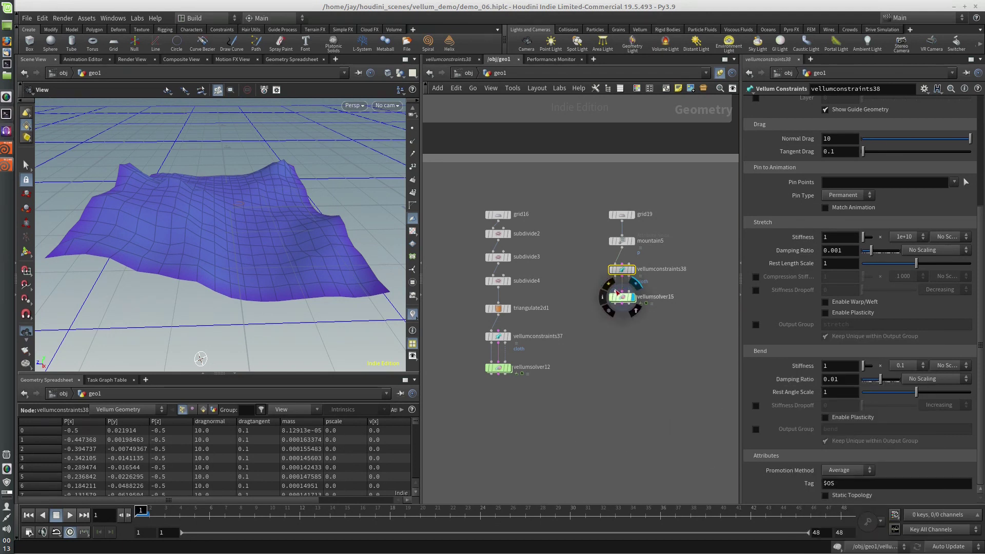
left_click(623, 298)
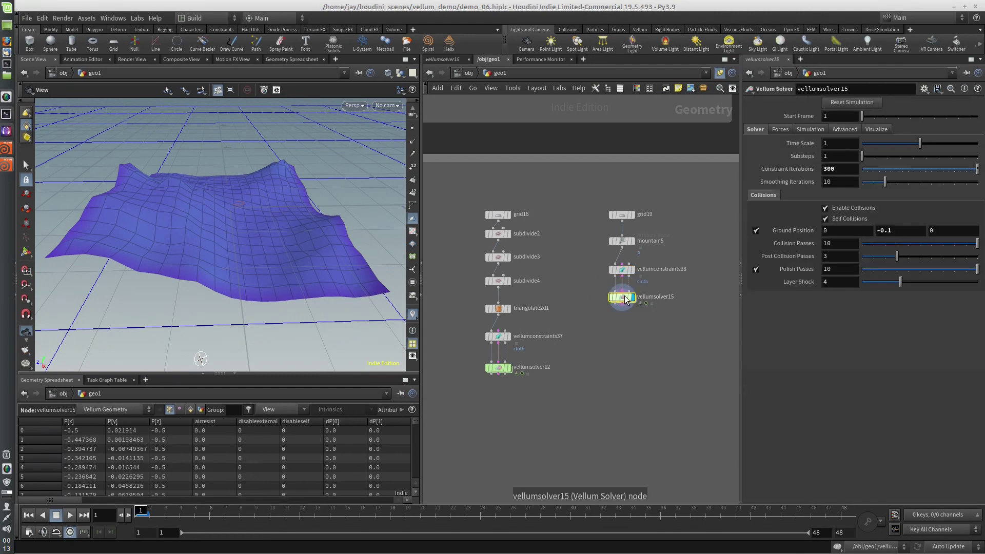
left_click(70, 515)
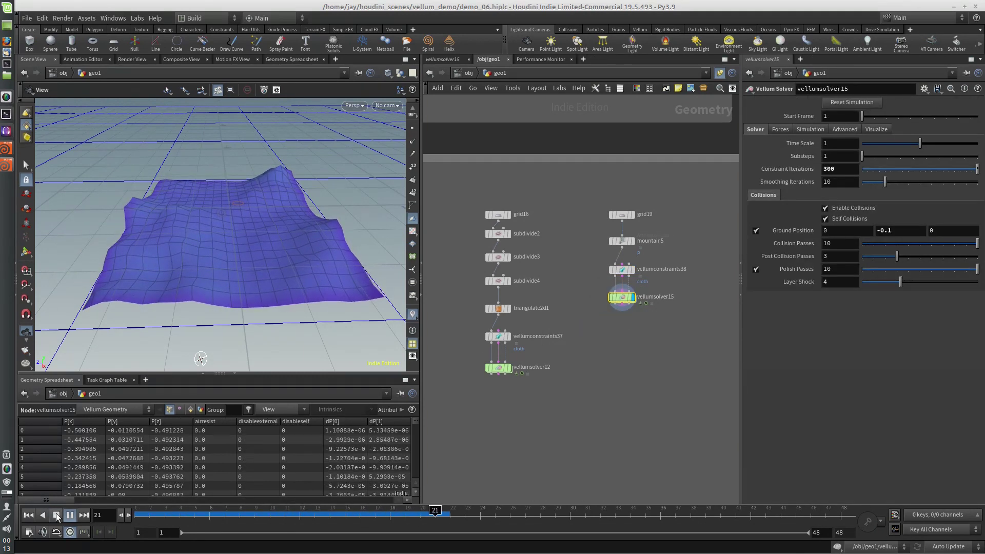
left_click(57, 515)
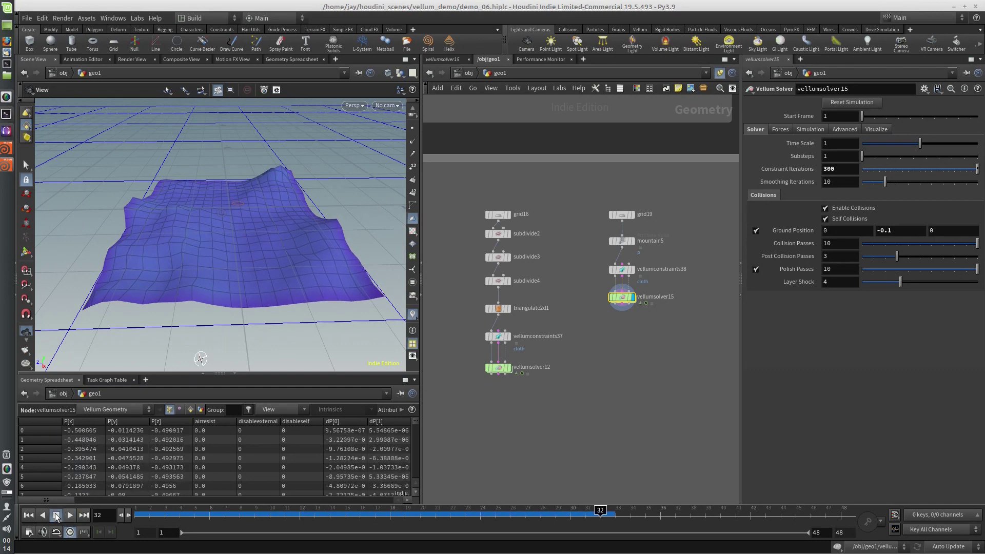
left_click(29, 515)
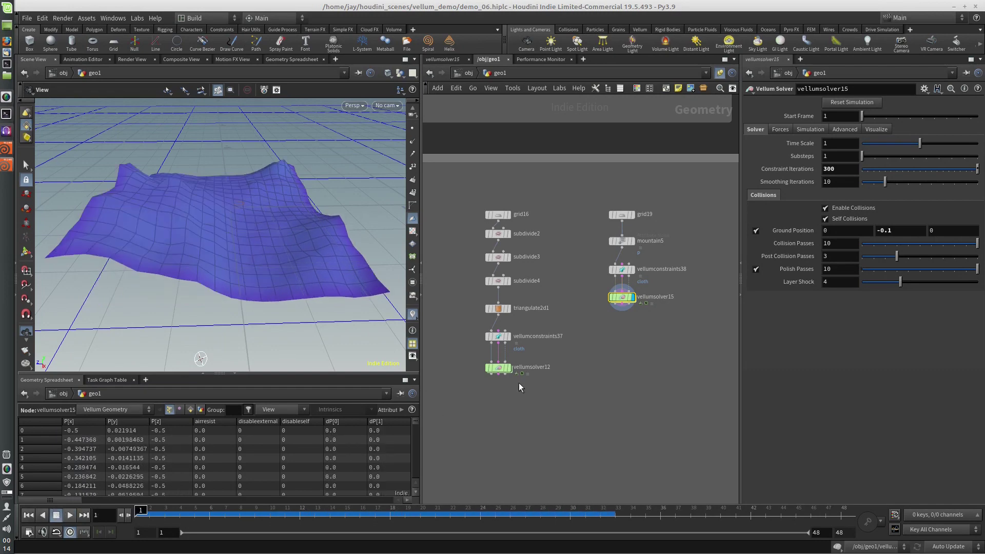
Check vellumconstraints38, then replay vellumsolver15's cloth and rewind to the first frame.
left_click(624, 271)
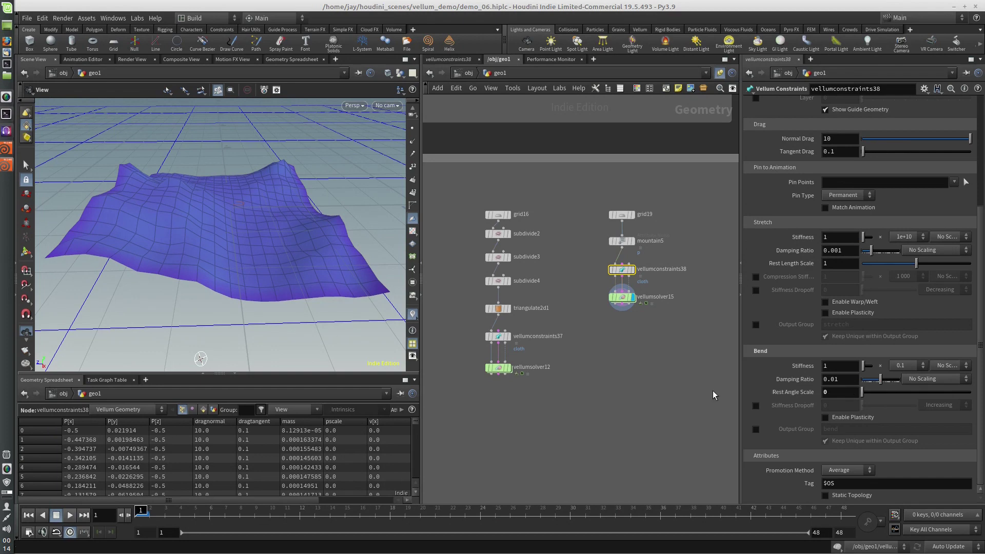
left_click(622, 297)
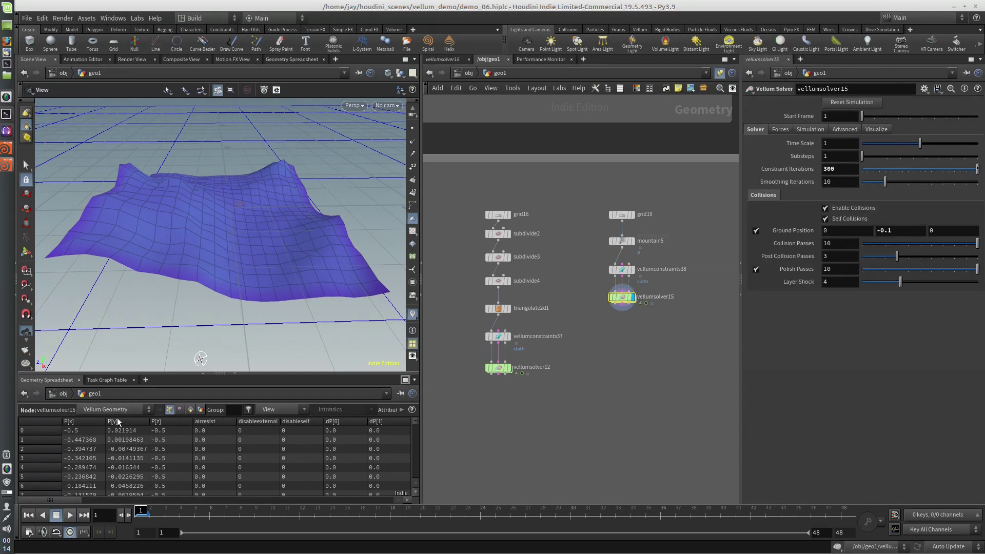
left_click(68, 515)
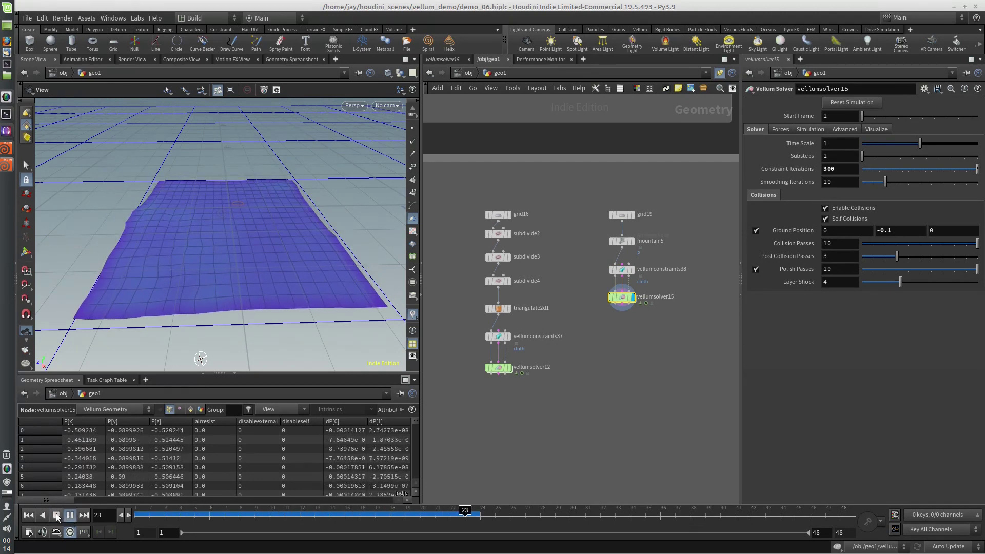
left_click(56, 516)
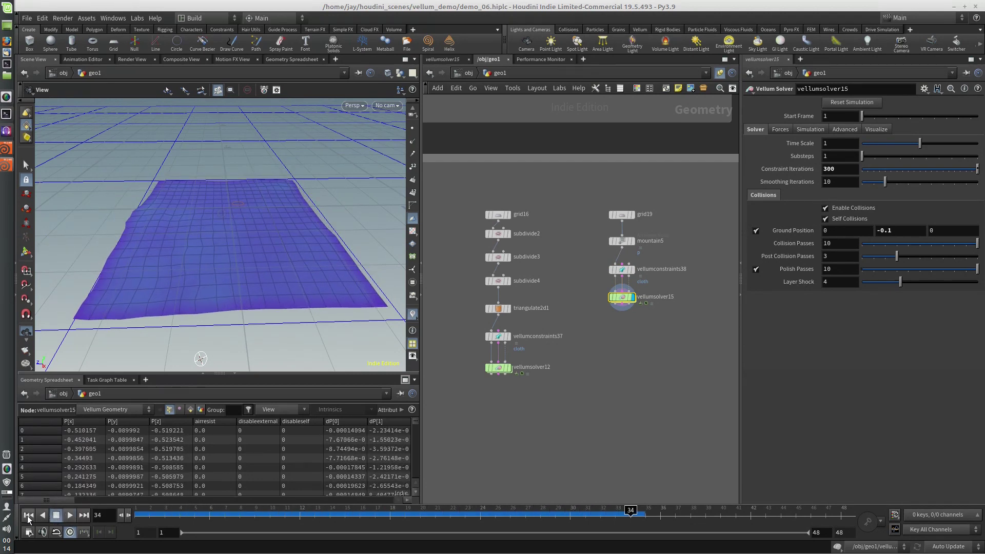
left_click(28, 515)
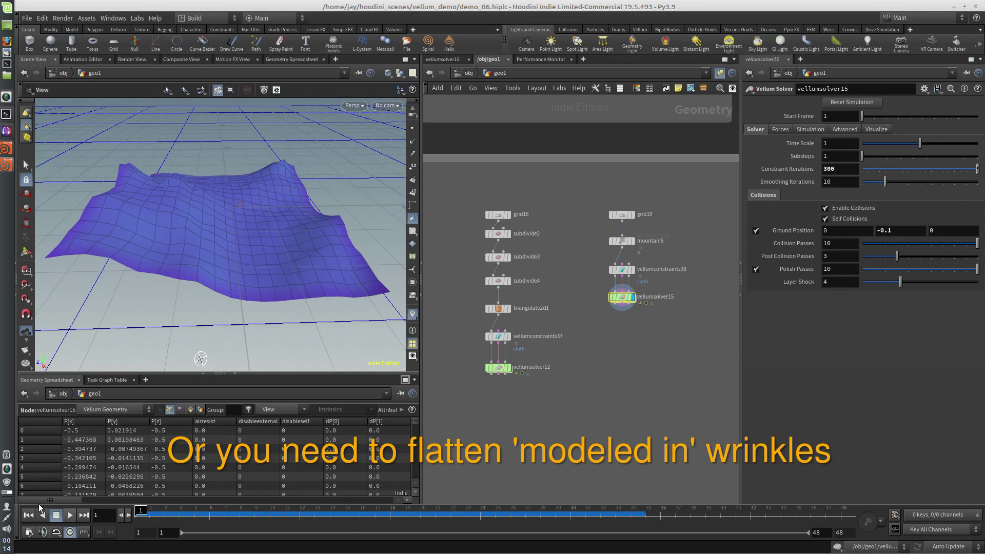
Review vellumconstraints38's constraint settings once more.
mouse_move(617, 300)
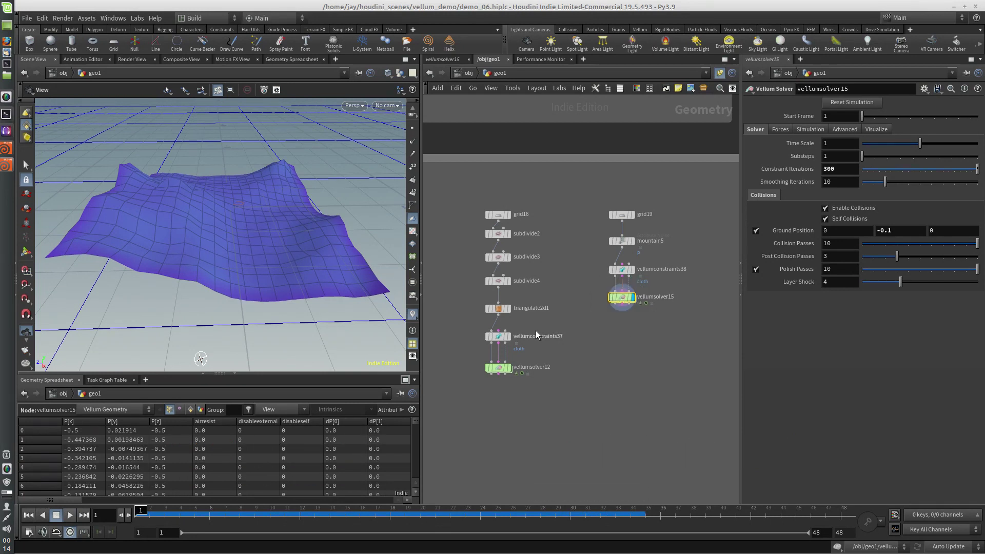
left_click(622, 270)
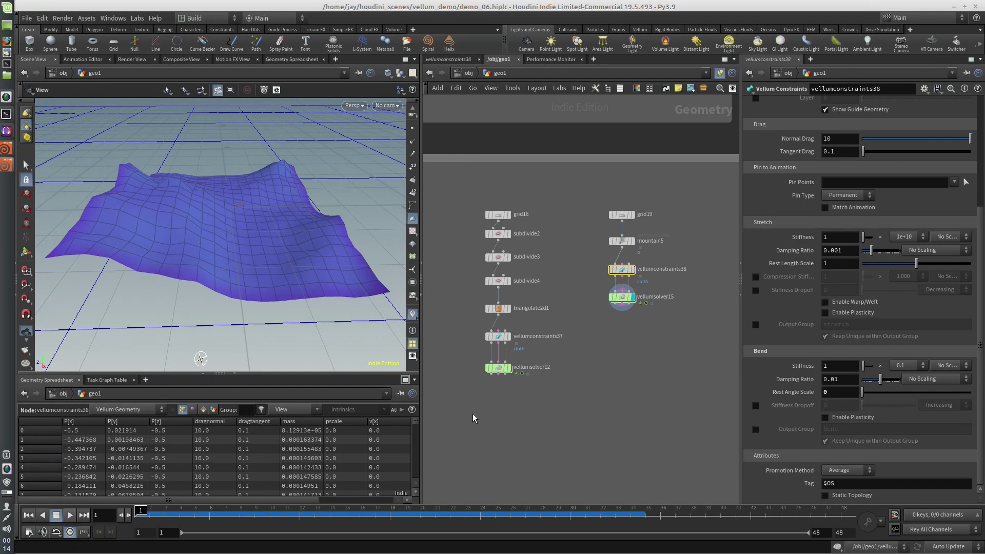
scroll(473, 414, "down", 3)
scroll(570, 413, "up", 4)
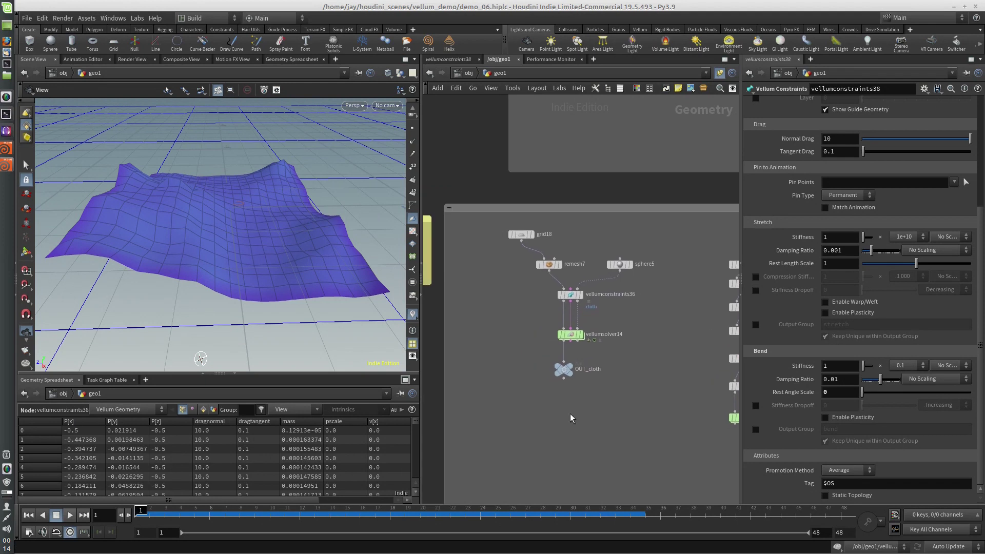
Replace vellumconstraints36's Bend Stiffness expression with 1, keeping 0.05 damping and 0.001 multiplier.
left_click(573, 296)
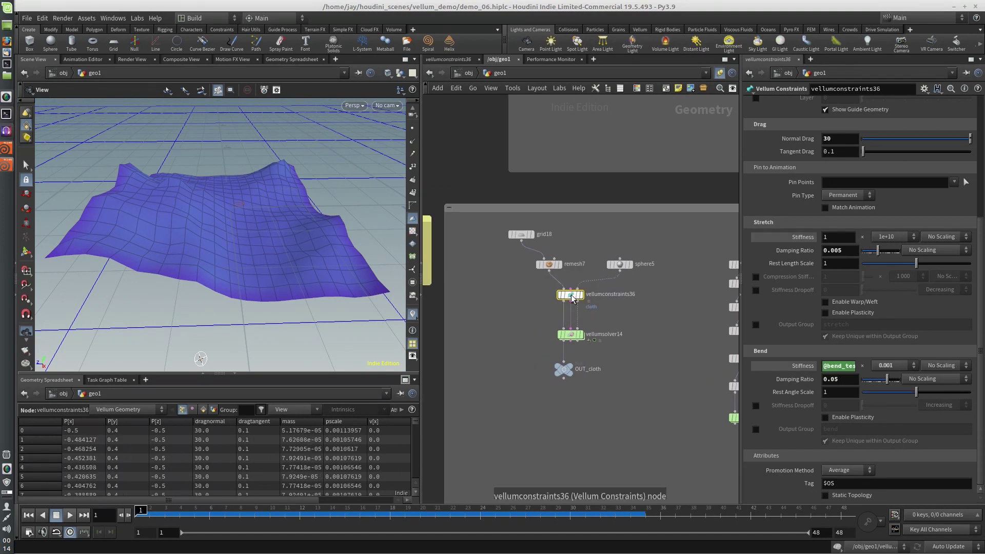
left_click(830, 367)
type("0")
key("BackSpace")
type("1")
key("Tab")
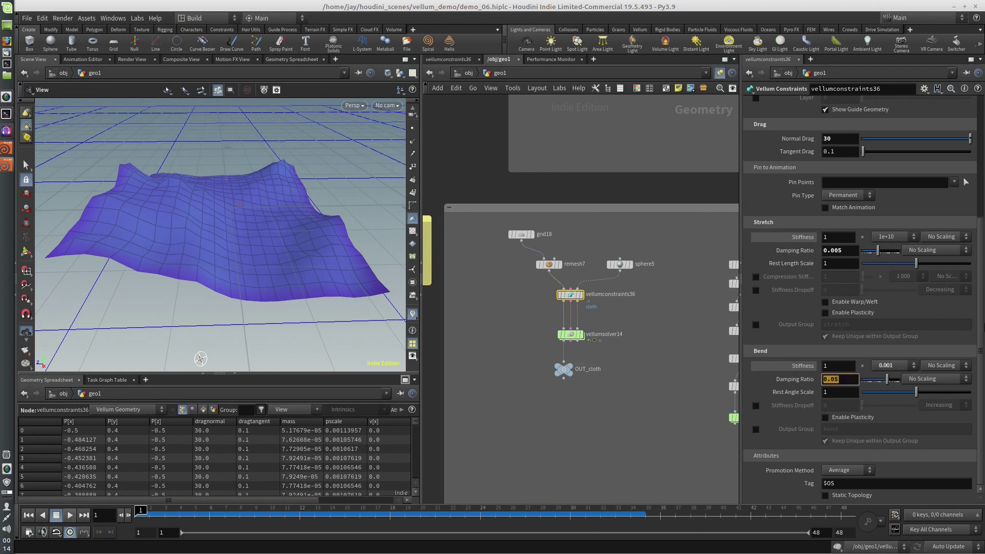
key("Return")
left_click(907, 363)
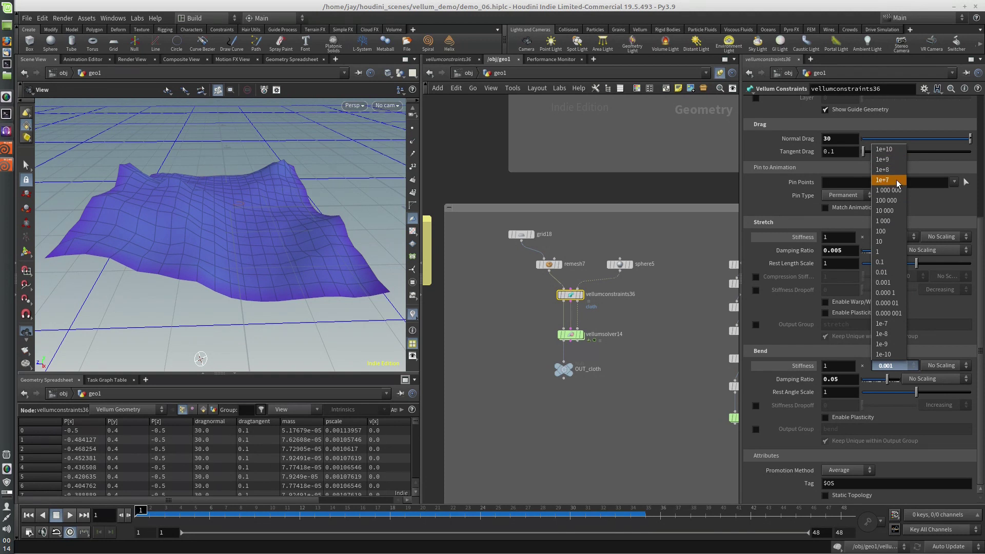
left_click(842, 370)
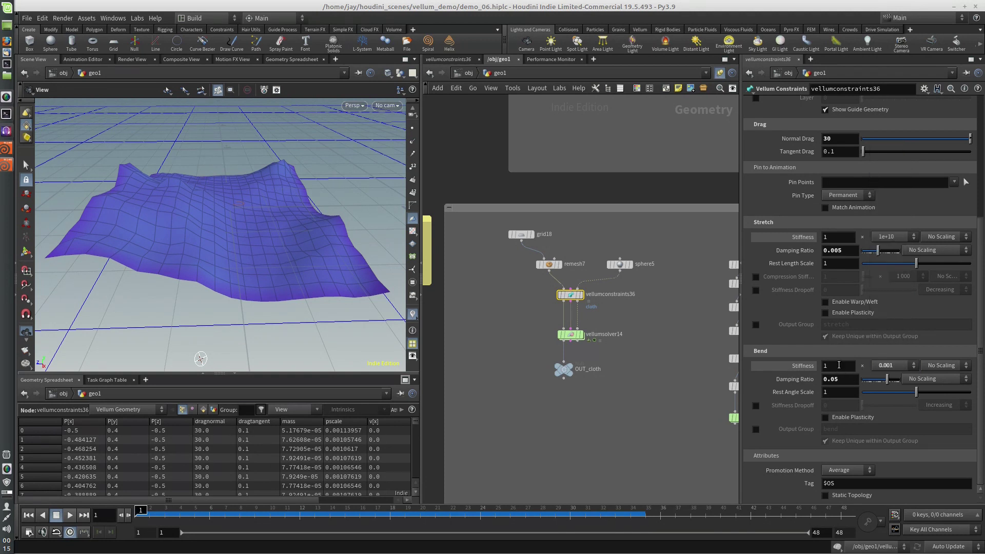
left_click(839, 365)
middle_click_drag(624, 355, 628, 351)
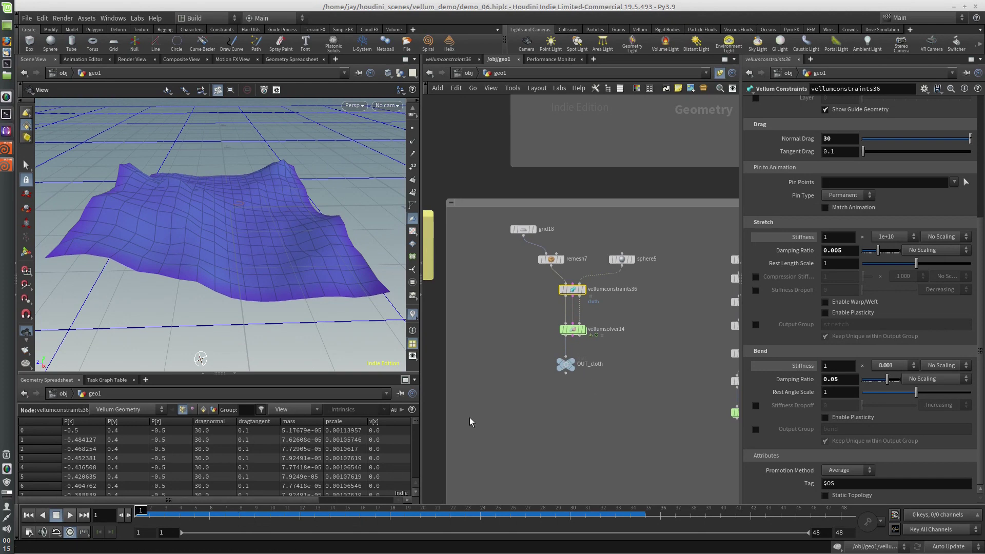
Display vellumsolver14's result, confirm the 0.001 multiplier, and run and rewind the simulation.
mouse_move(581, 326)
left_click(585, 318)
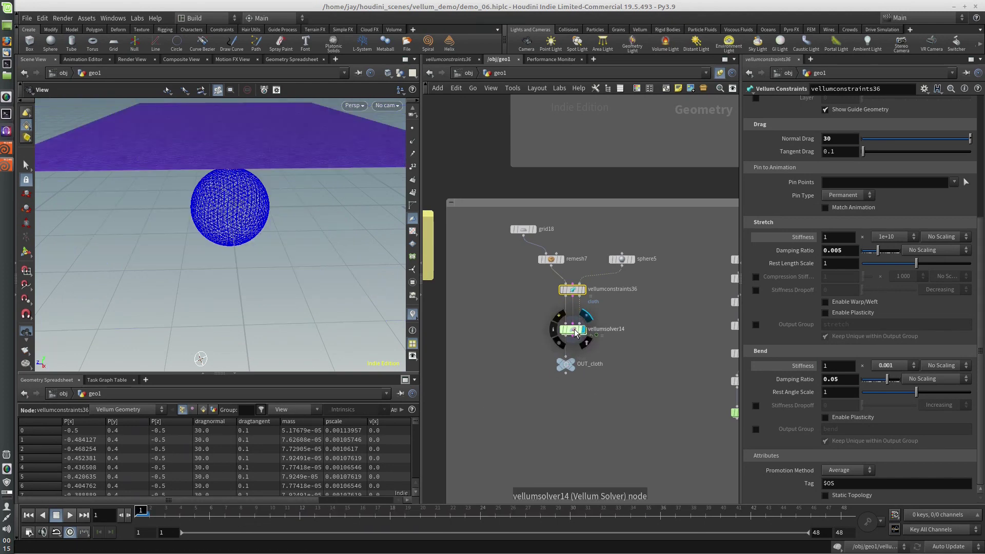
left_click(573, 329)
left_click(574, 289)
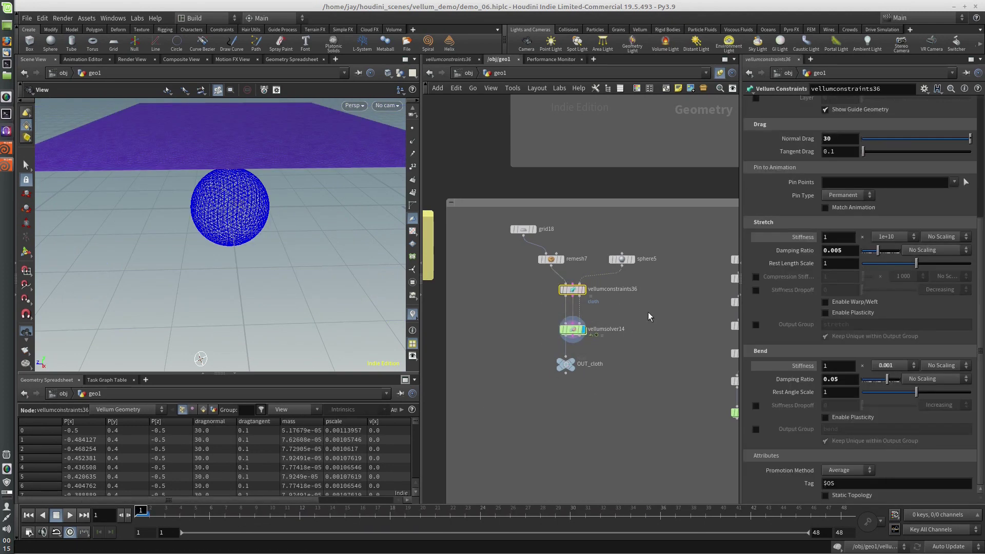
left_click(895, 365)
left_click(897, 366)
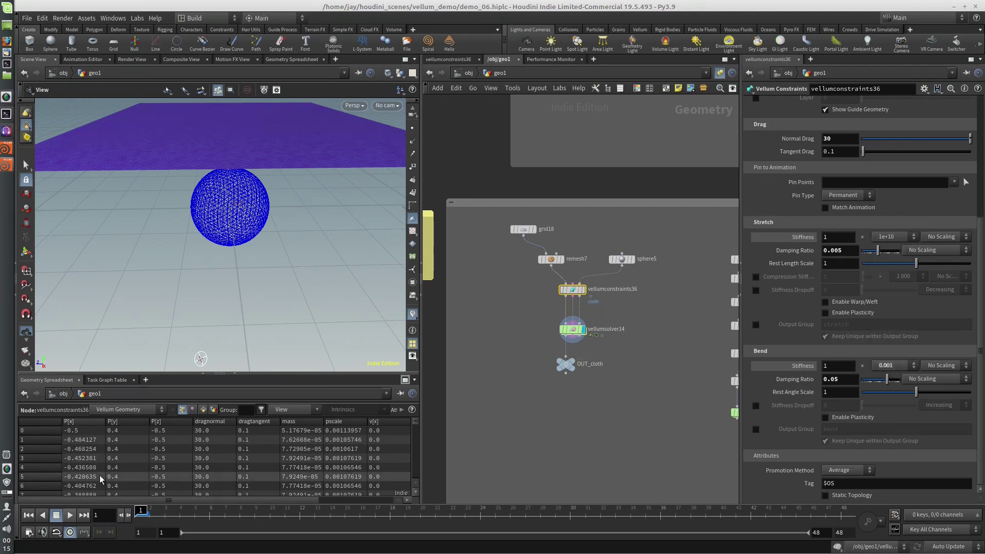
left_click(70, 515)
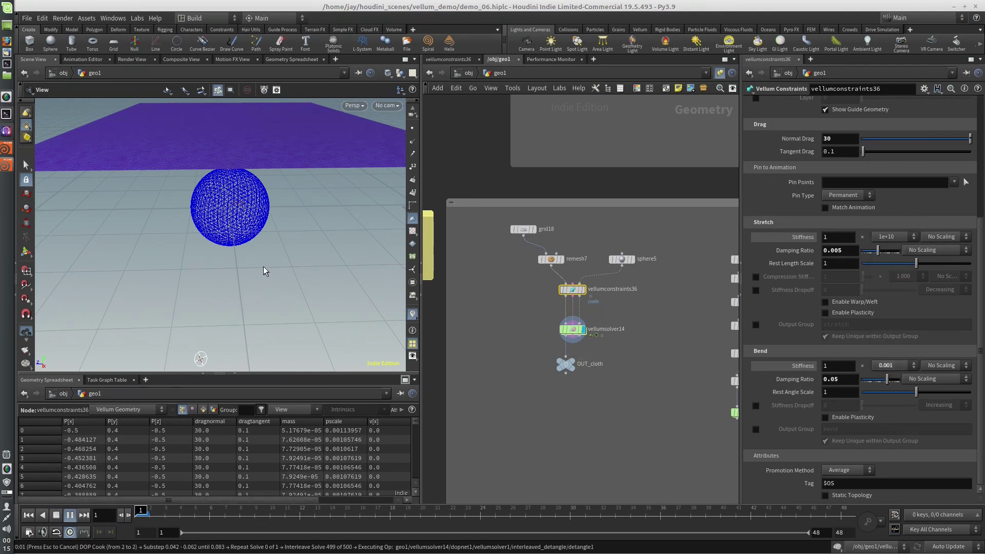
left_click(69, 516)
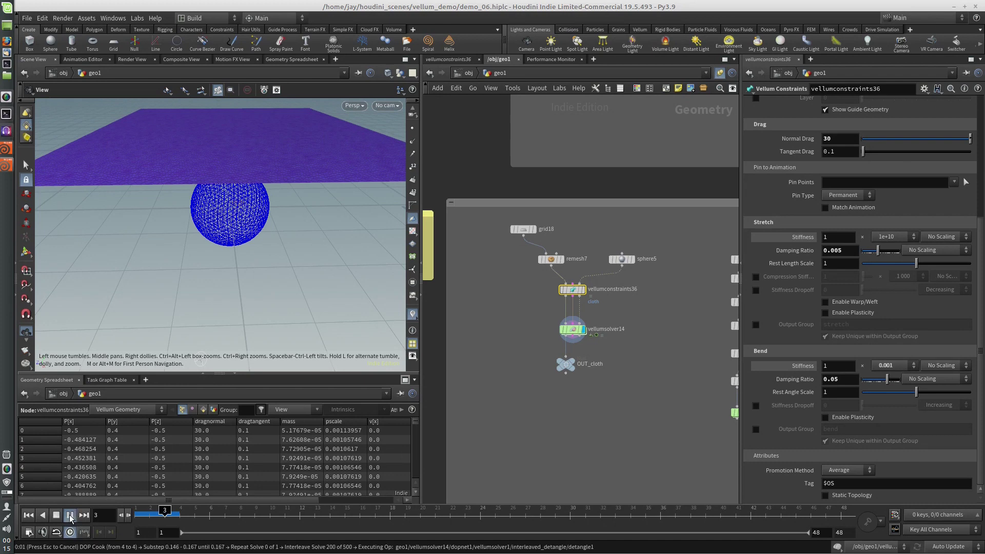
left_click(29, 515)
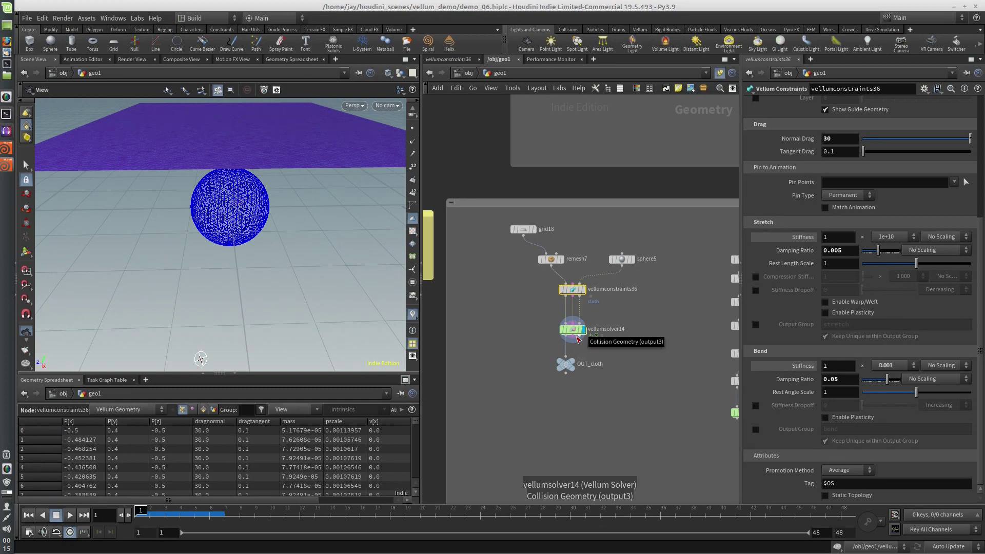
Nudge OUT_cloth lower and vellumsolver14 higher, then select vellumsolver14.
left_click_drag(567, 367, 573, 377)
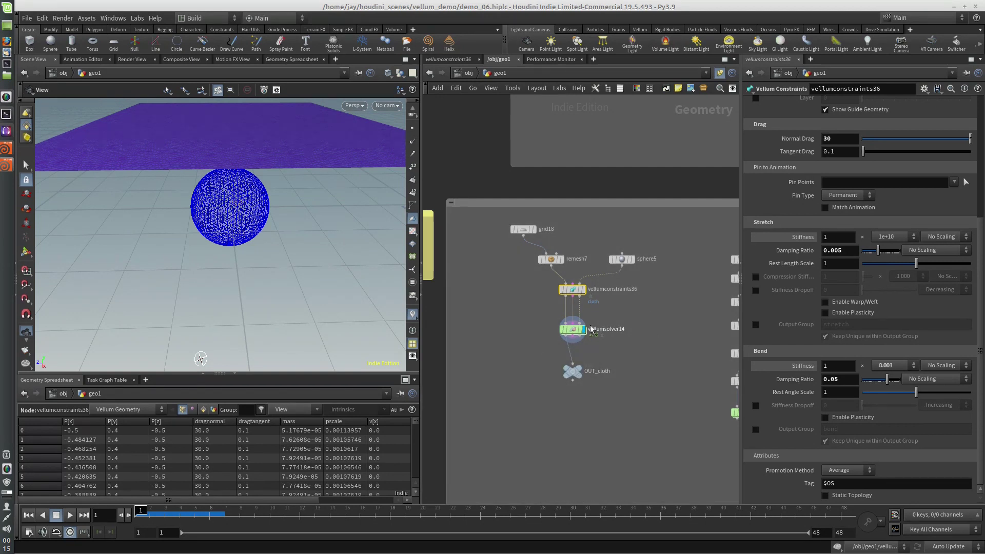
mouse_move(578, 334)
left_click_drag(576, 336, 577, 329)
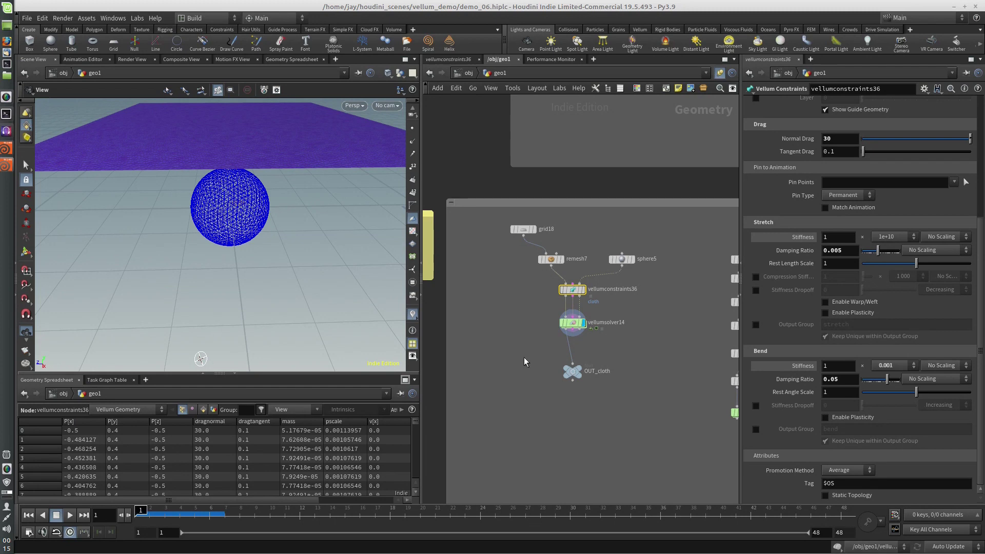
left_click(574, 326)
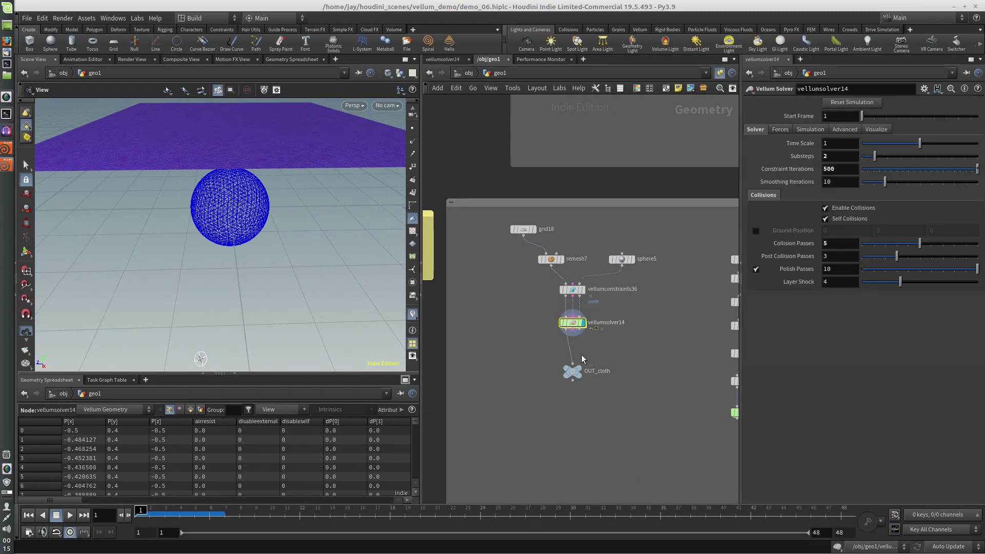
Add a TOP network node, topnet1, beside vellumsolver14 in geo1.
key("Tab")
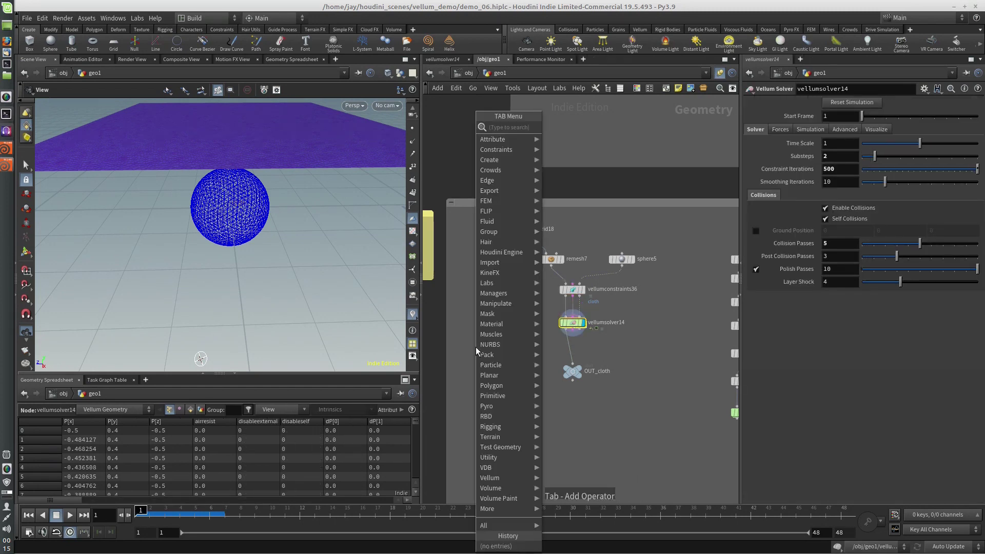
type("topnet")
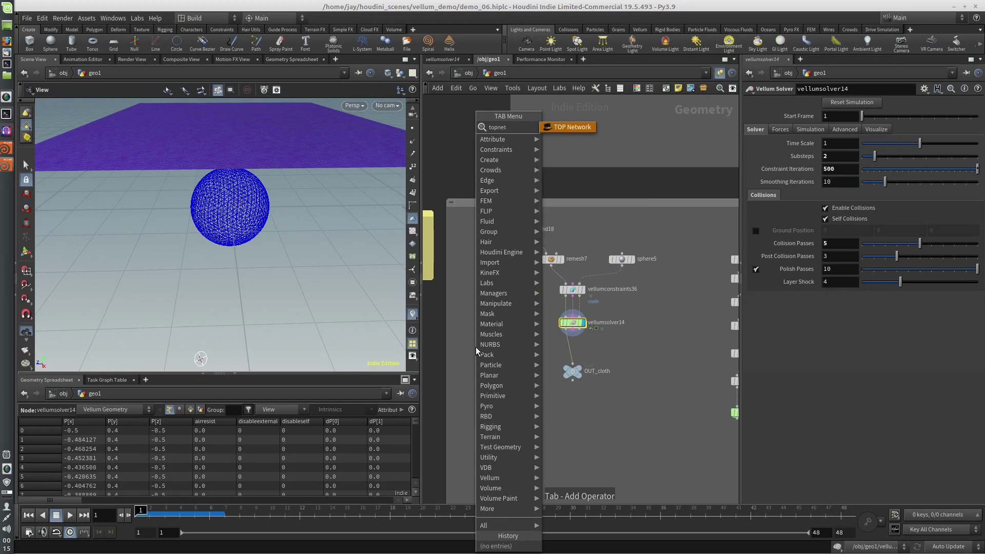
key("Return")
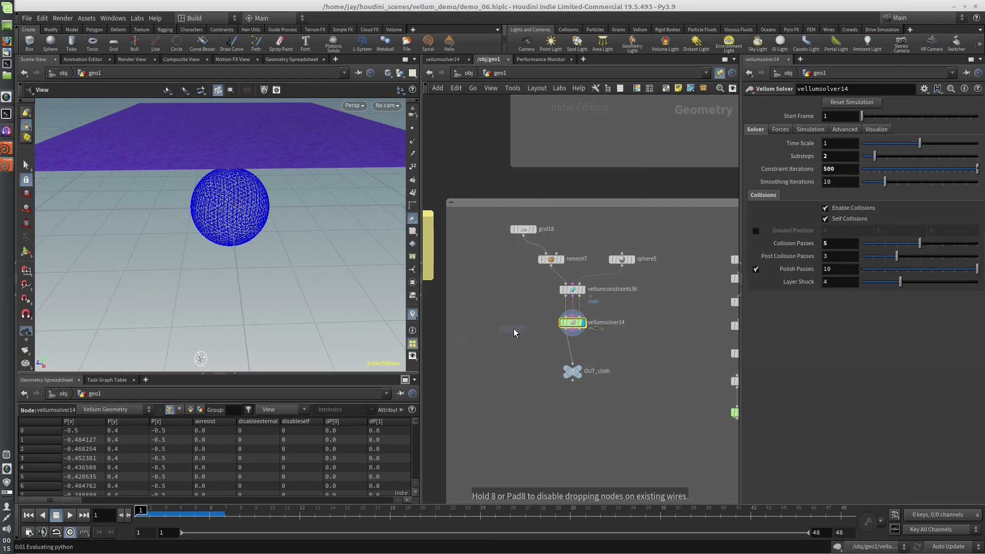
left_click(516, 328)
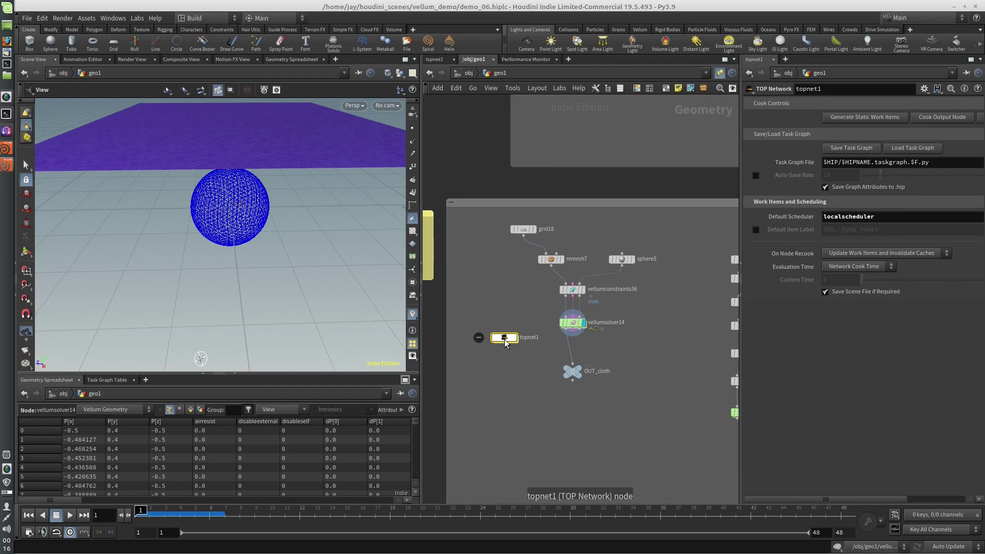
left_click_drag(505, 342, 504, 337)
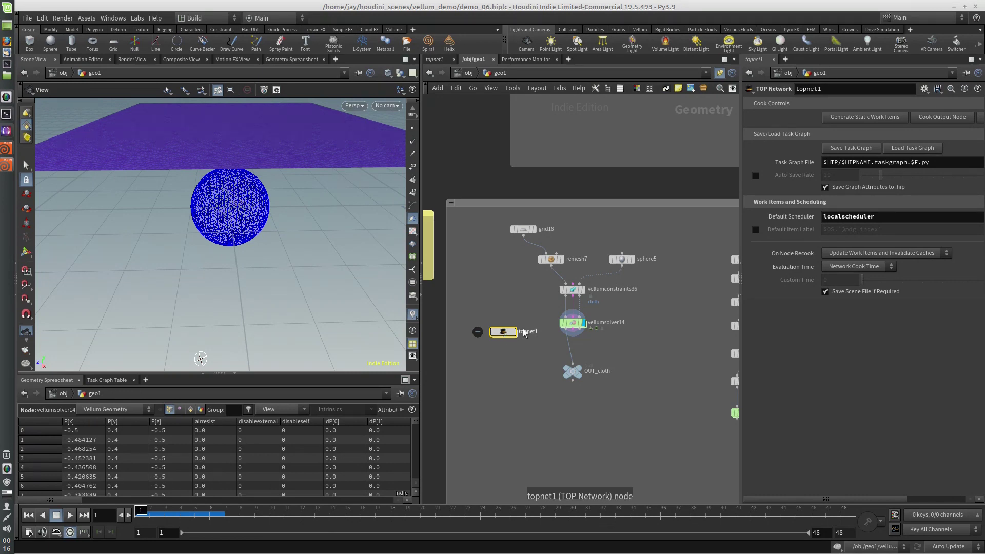
left_click(573, 292)
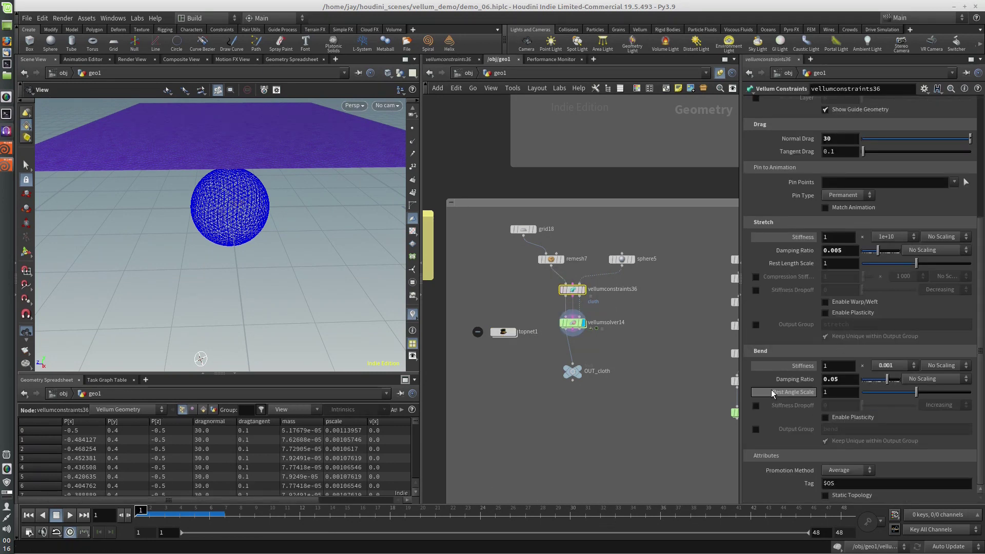
left_click(841, 371)
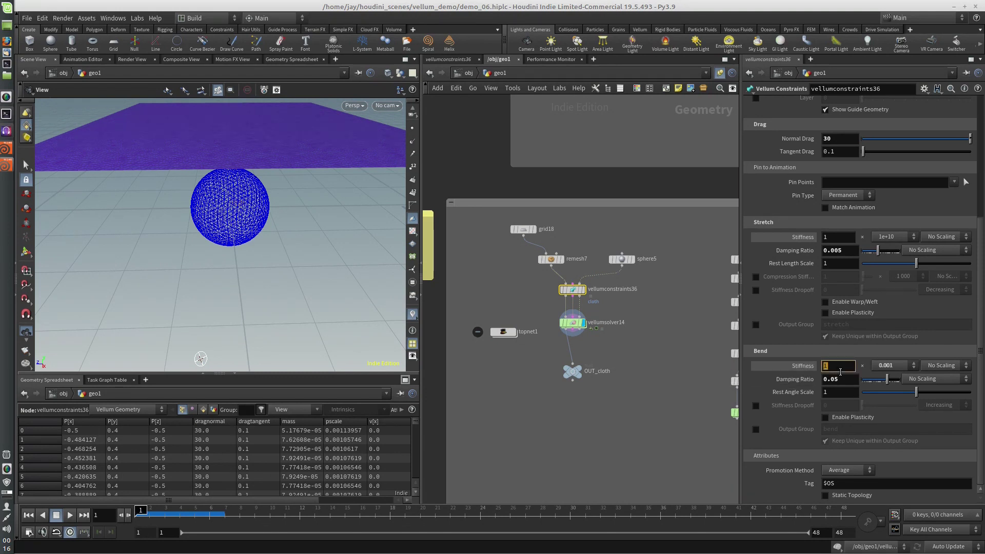
left_click(886, 365)
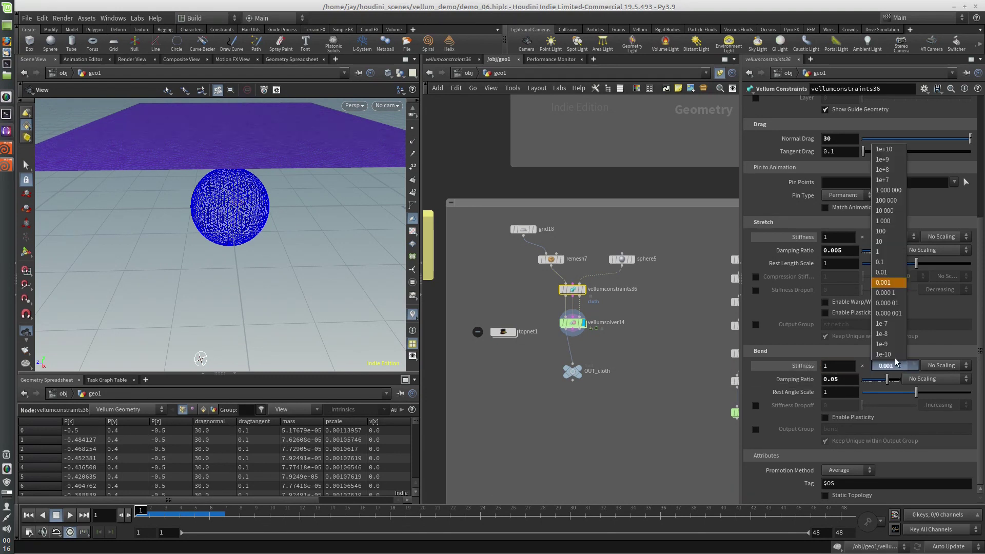
left_click(885, 260)
left_click(833, 367)
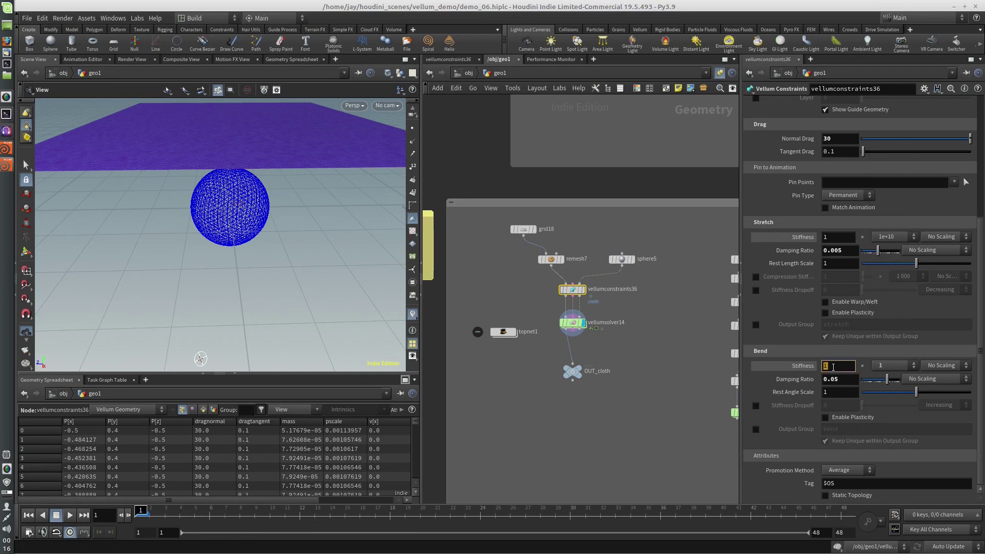
type("@bend_tes")
key("Return")
double_click(505, 335)
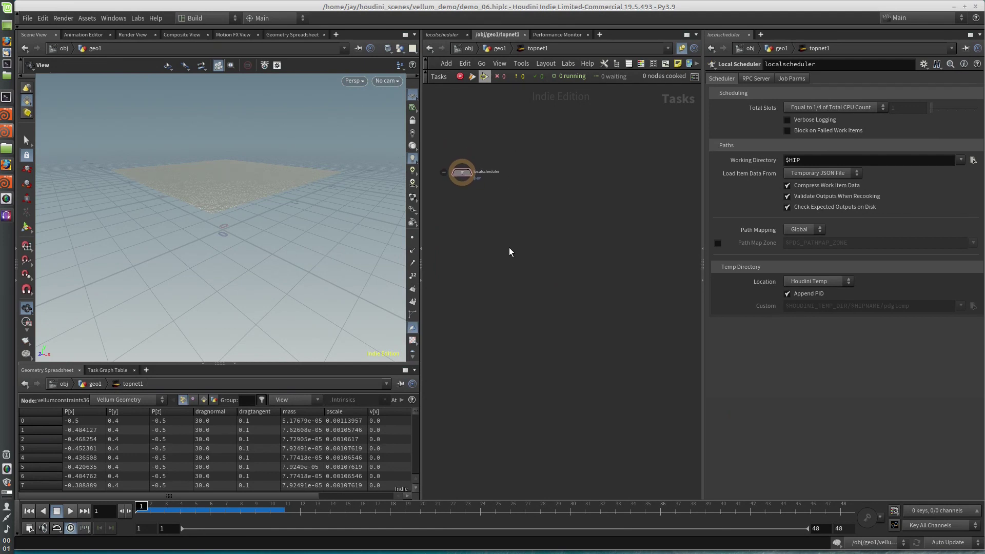
middle_click_drag(509, 251, 547, 244)
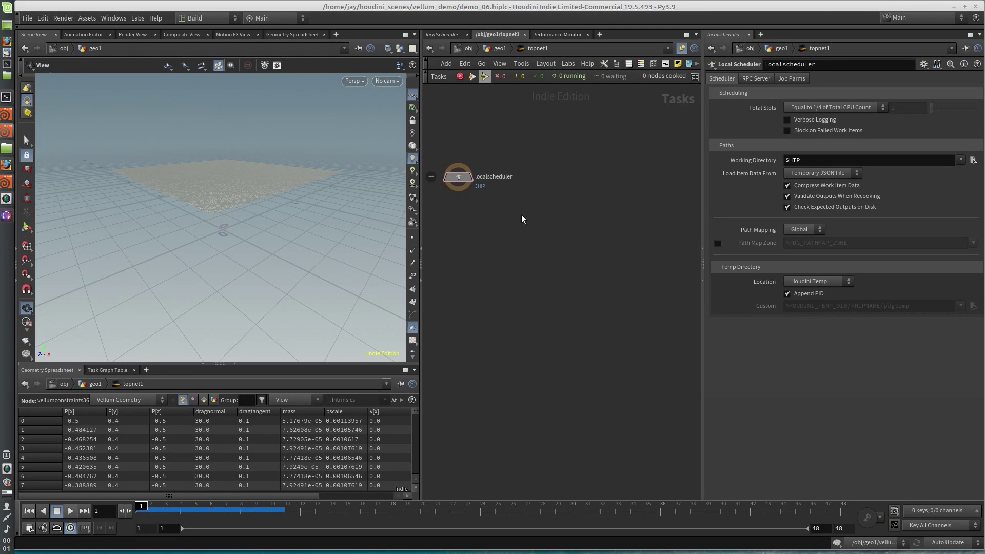
left_click(458, 183)
left_click(849, 110)
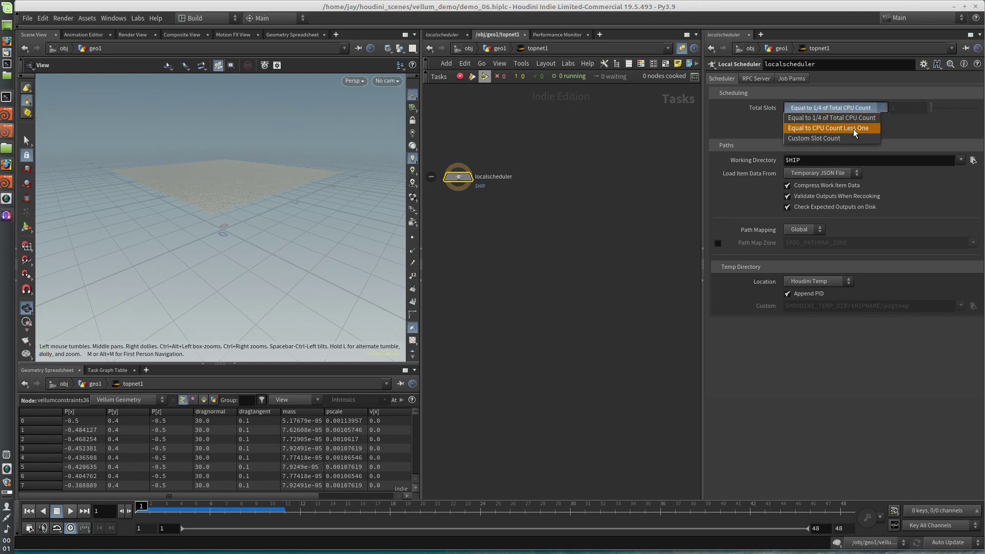
left_click(854, 133)
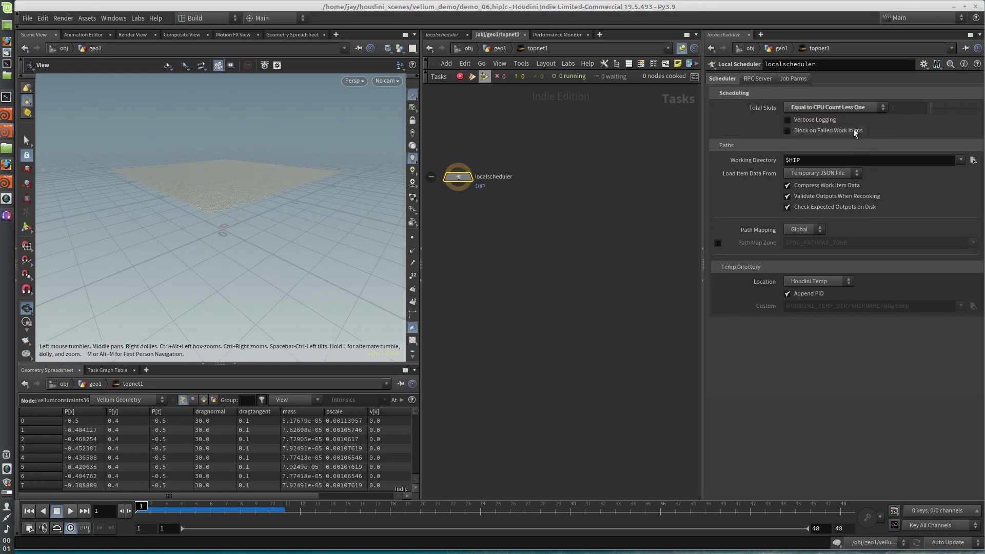
left_click(830, 108)
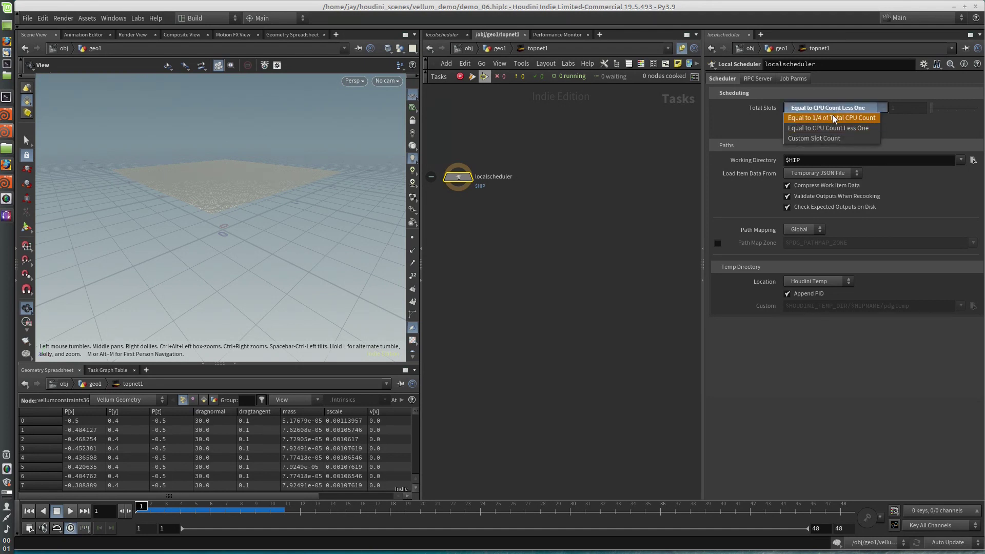
left_click(834, 119)
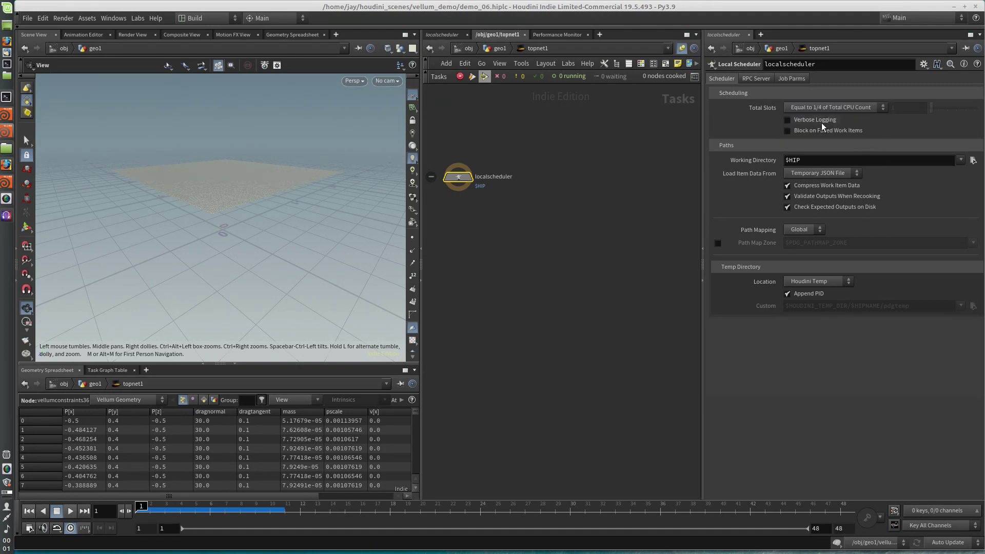
middle_click_drag(539, 244, 526, 216)
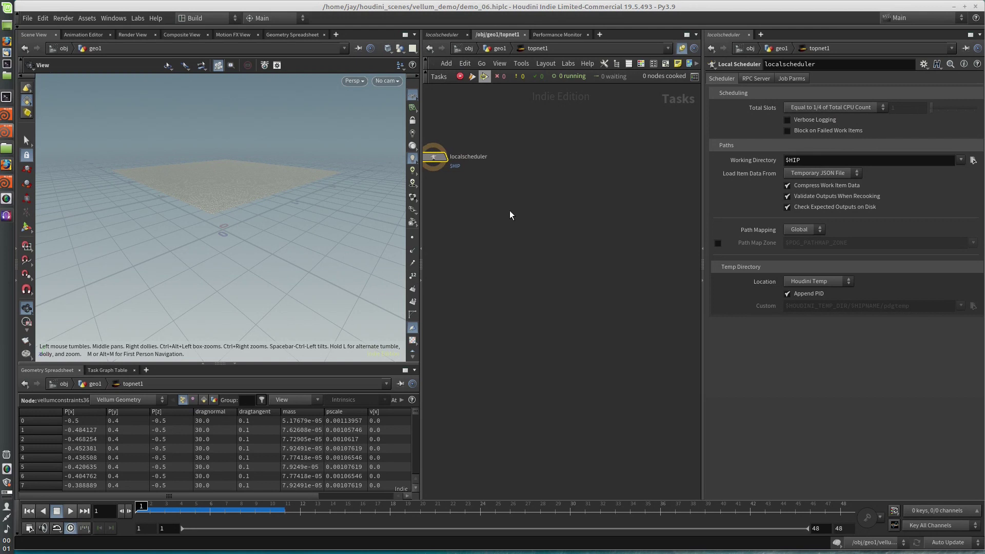
key("Tab")
type("wedge")
key("Return")
Place wedge1 with a Wedge Count of 4 and one bend_test attribute of Value List type.
left_click(528, 200)
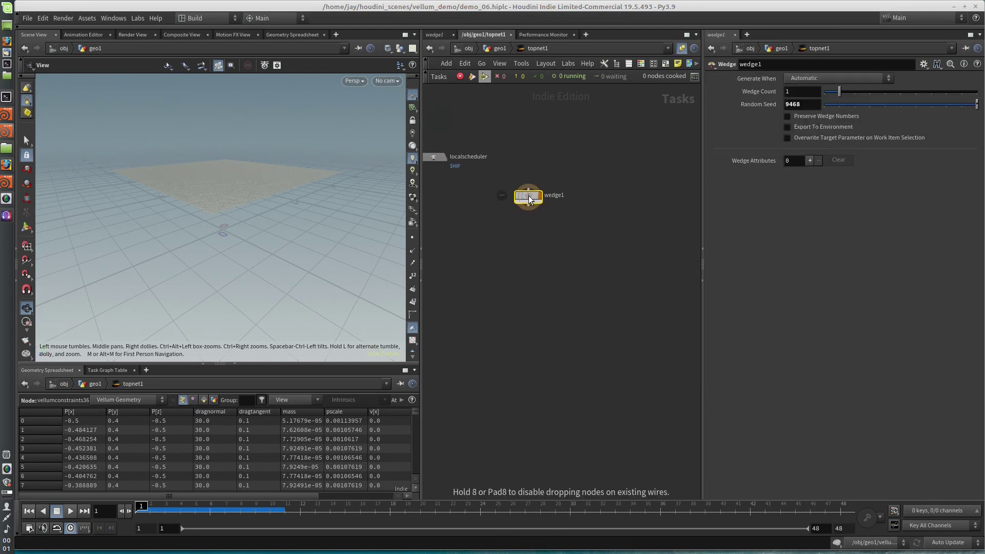
left_click_drag(839, 92, 884, 91)
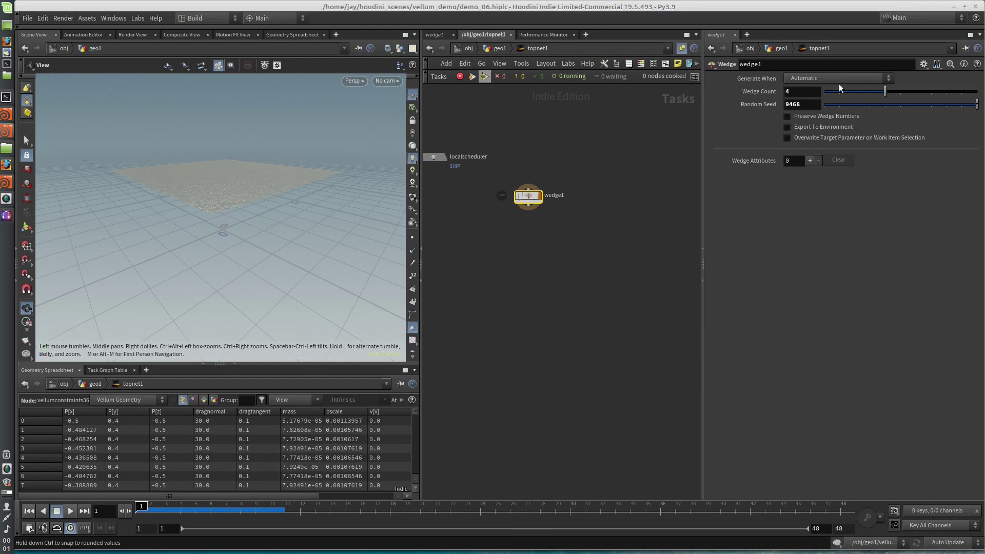
left_click(810, 161)
left_click(840, 190)
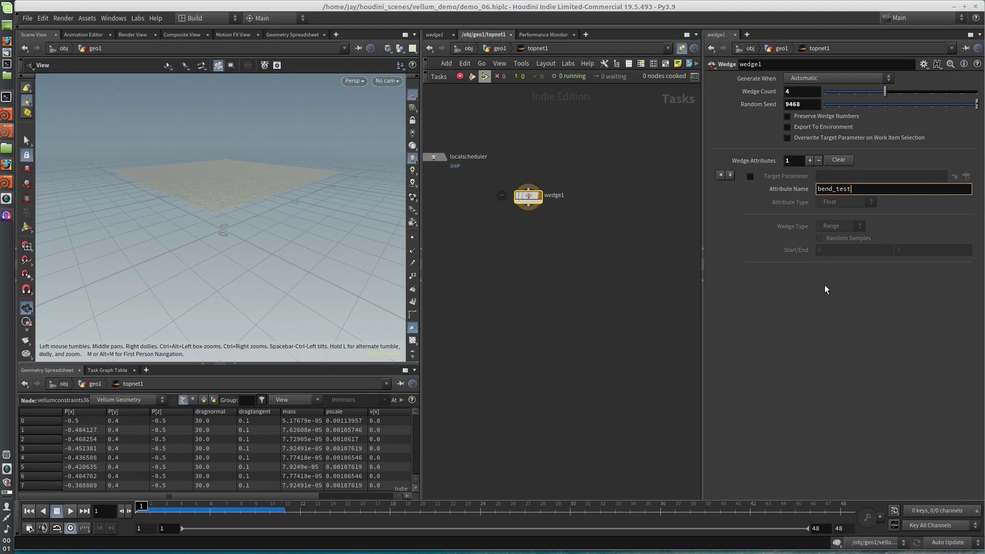
type("bend_test")
key("Return")
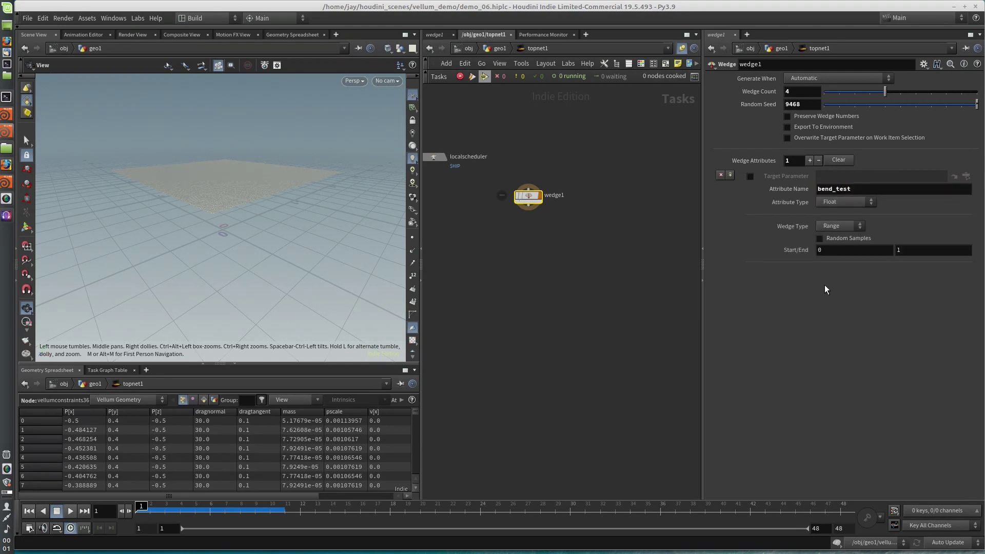
left_click(839, 226)
left_click(834, 247)
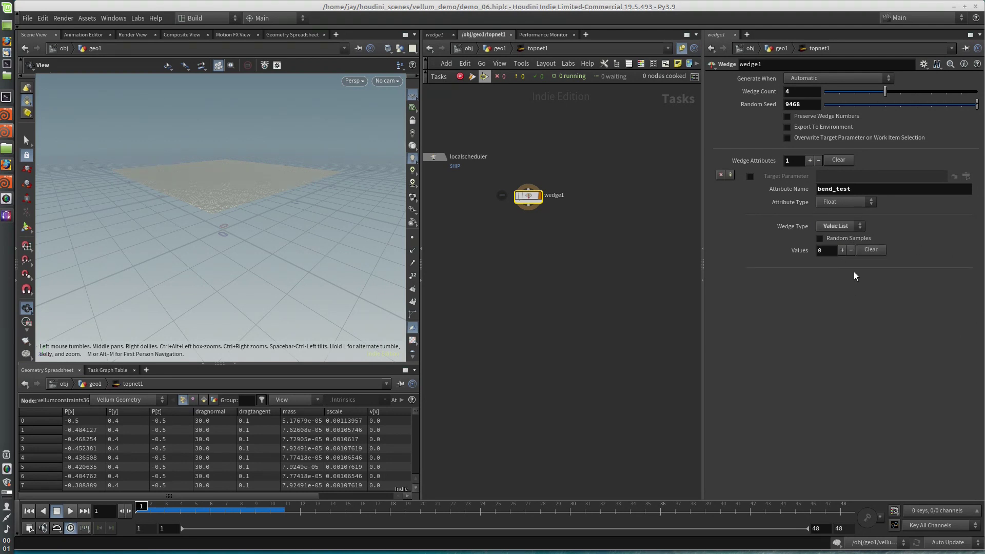
Enter the four bend_test wedge values .00001, .001, 1 and 10.
left_click(842, 250)
left_click(843, 249)
left_click(843, 250)
left_click(842, 249)
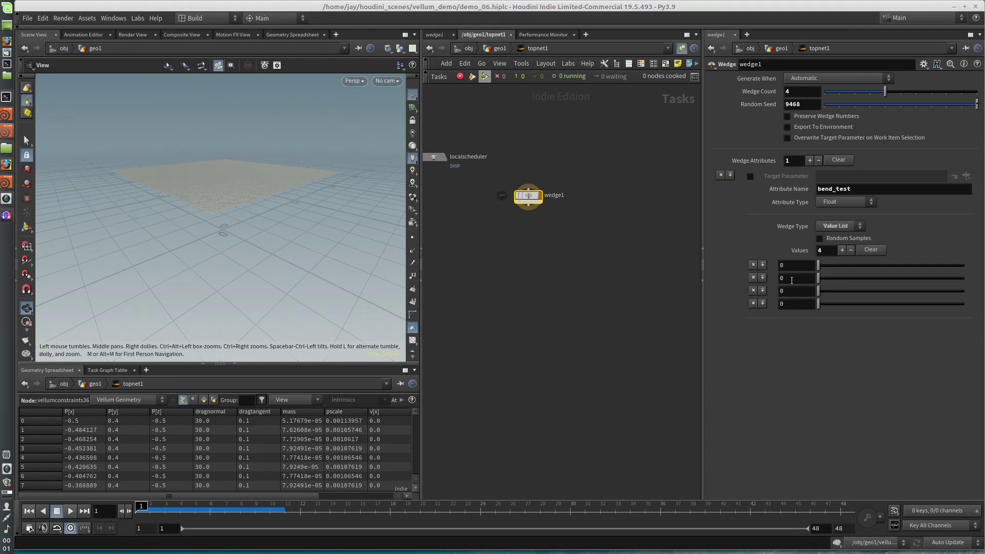
double_click(796, 266)
type(".00001")
key("Tab")
type(".001")
key("Tab")
type("1")
key("Tab")
type("10")
key("Tab")
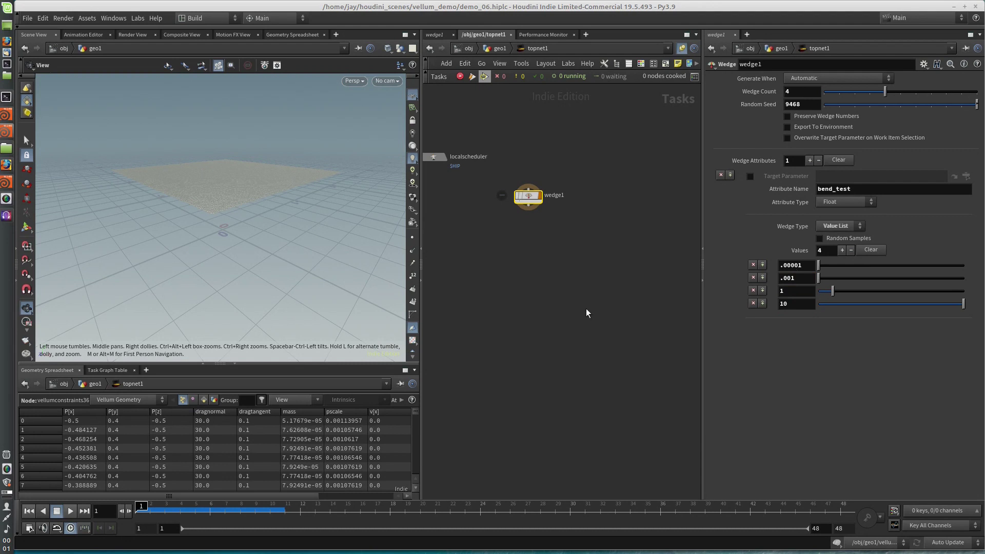
Generate wedge1's four work items and bring up the PDG tutorial help page.
right_click(525, 196)
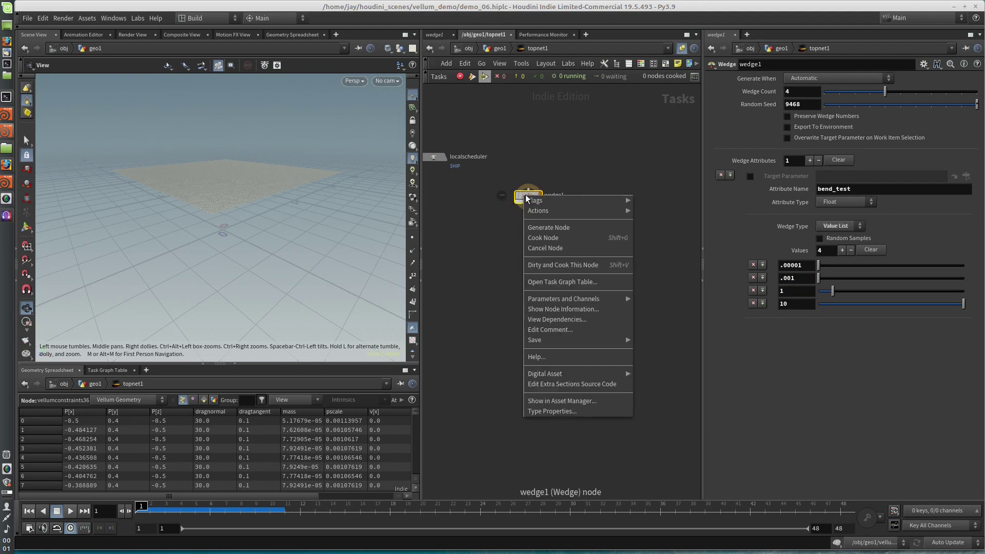
left_click(561, 229)
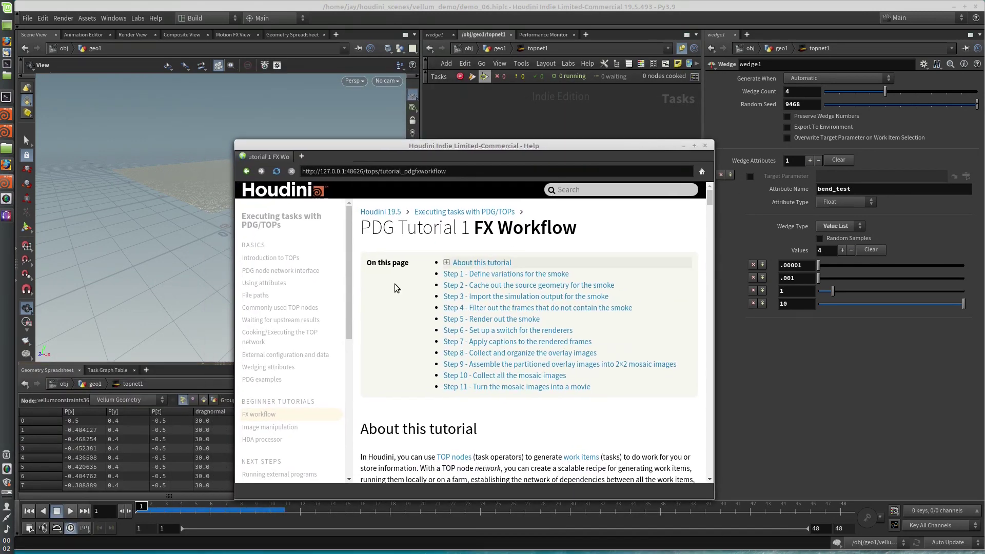
left_click(767, 241)
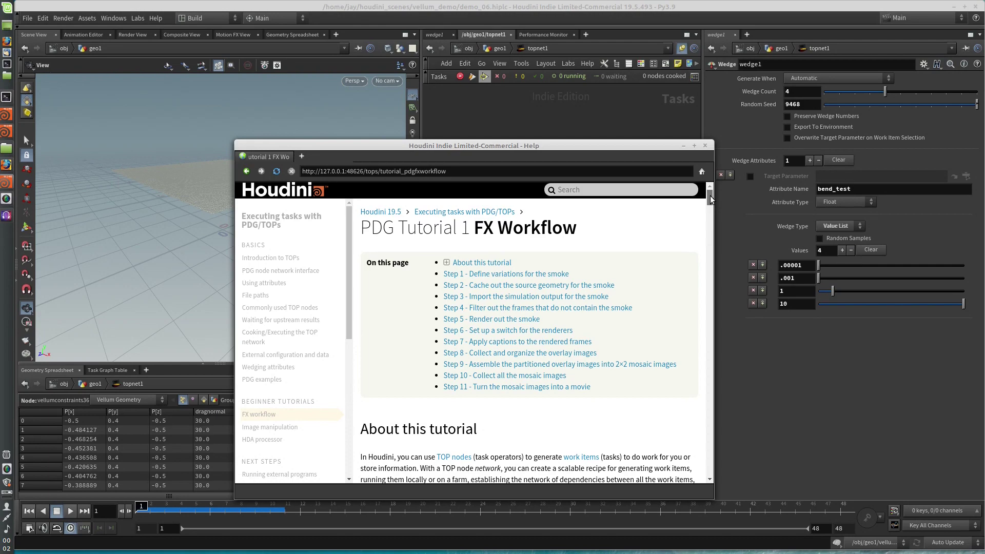
Move and minimize the PDG tutorial help window, then cancel a stray wire from wedge1.
left_click_drag(710, 200, 695, 356)
scroll(688, 350, "up", 20)
left_click_drag(650, 148, 707, 157)
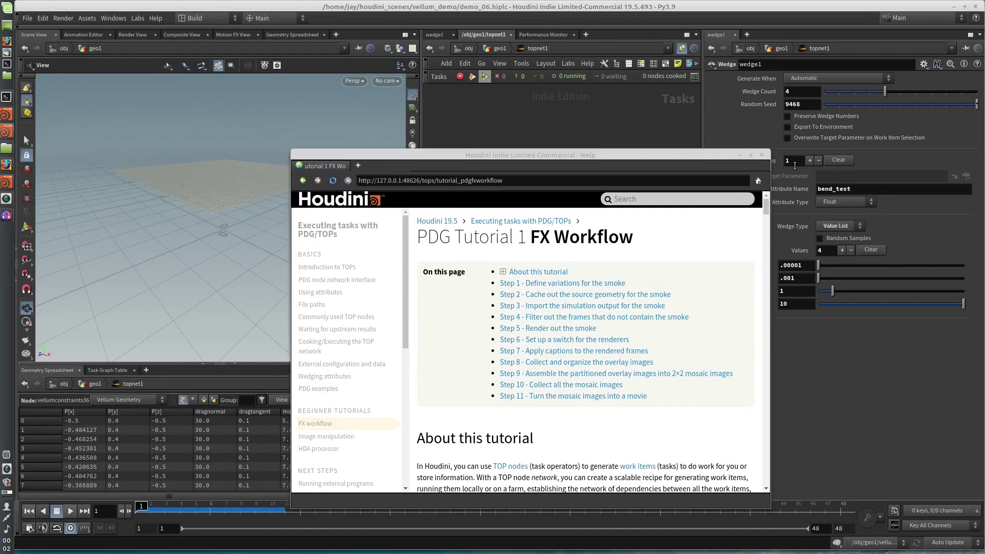
left_click(740, 155)
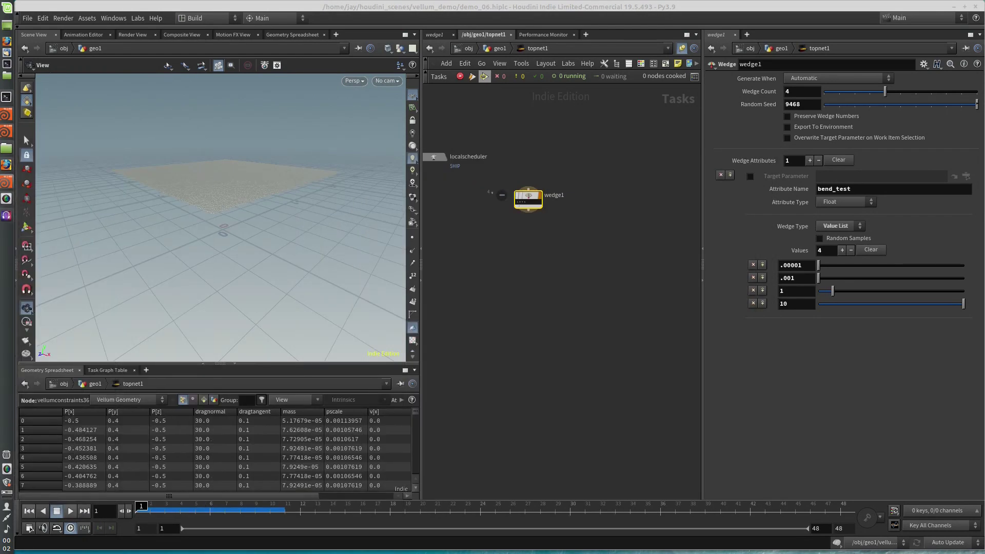
scroll(577, 237, "up", 2)
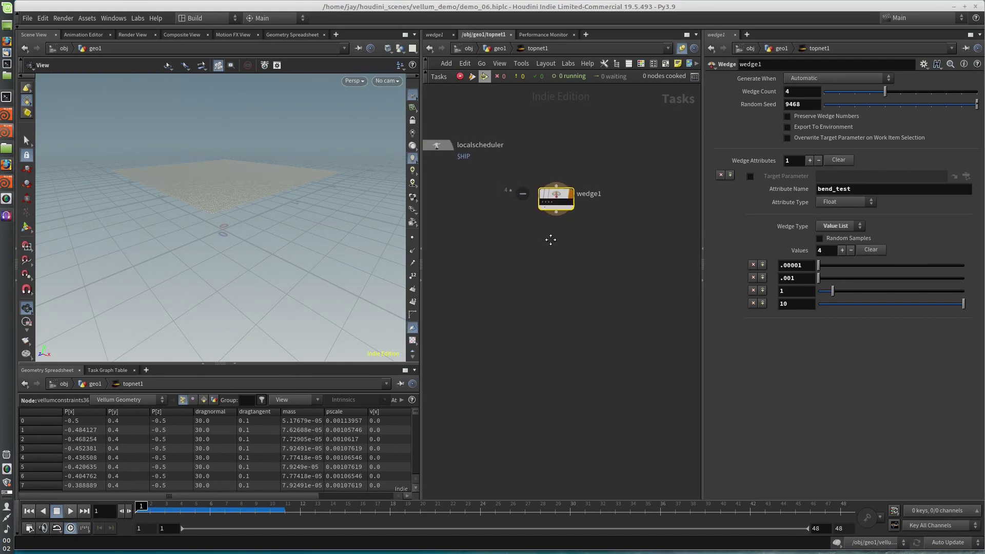
scroll(551, 239, "down", 1)
left_click(559, 216)
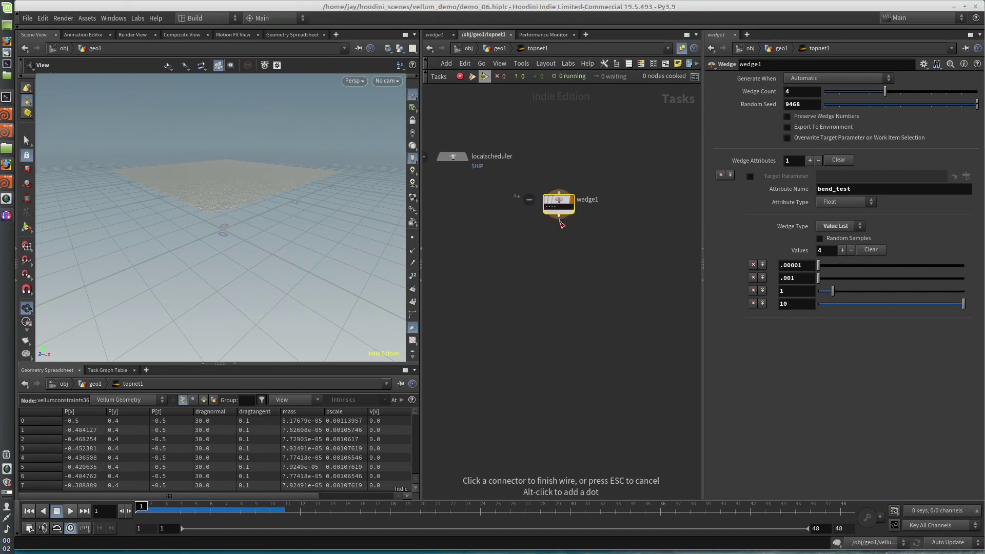
key("Escape")
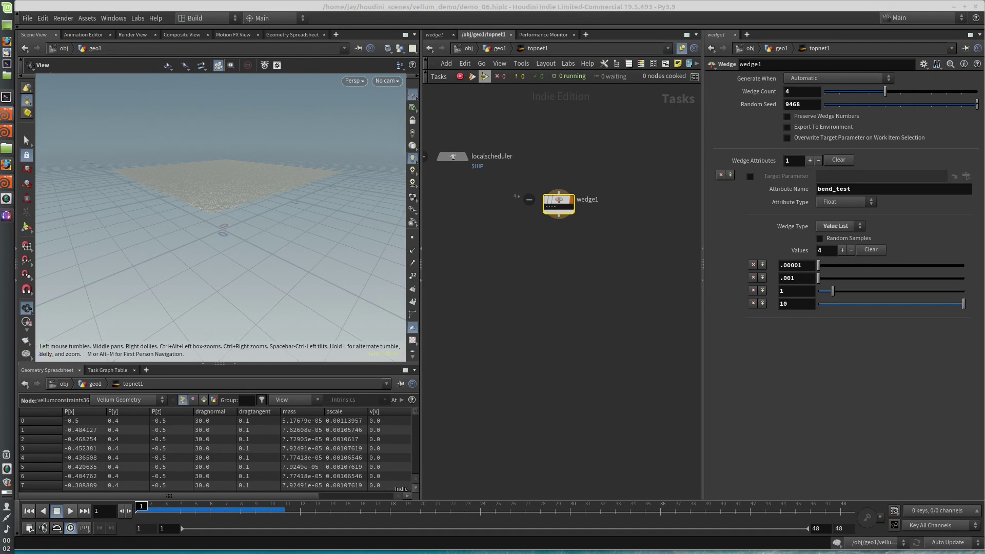
Add ropgeometry1 below wedge1 with its SOP Path set to /obj/geo1/OUT_cloth.
key("Tab")
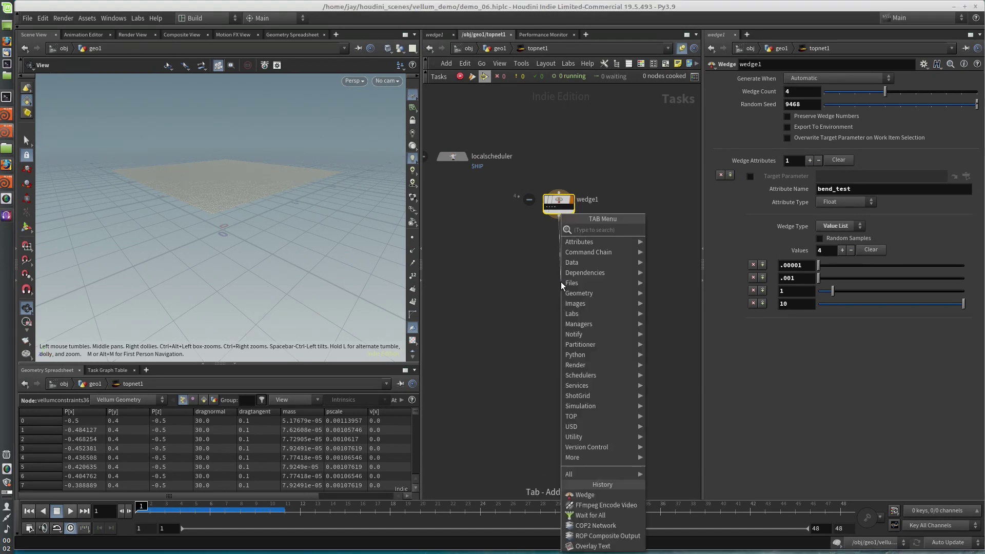
type("rop geo")
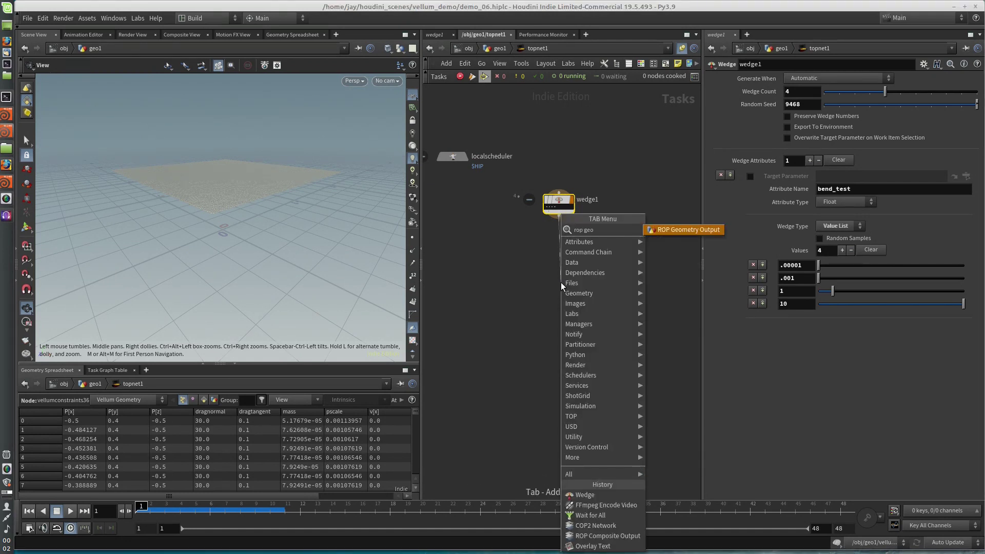
key("Return")
left_click(561, 286)
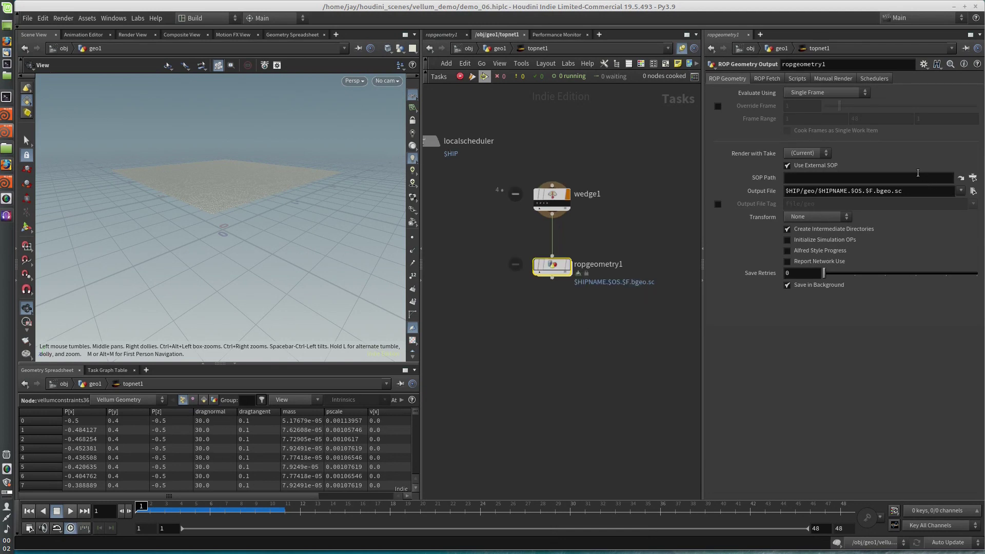
left_click(974, 178)
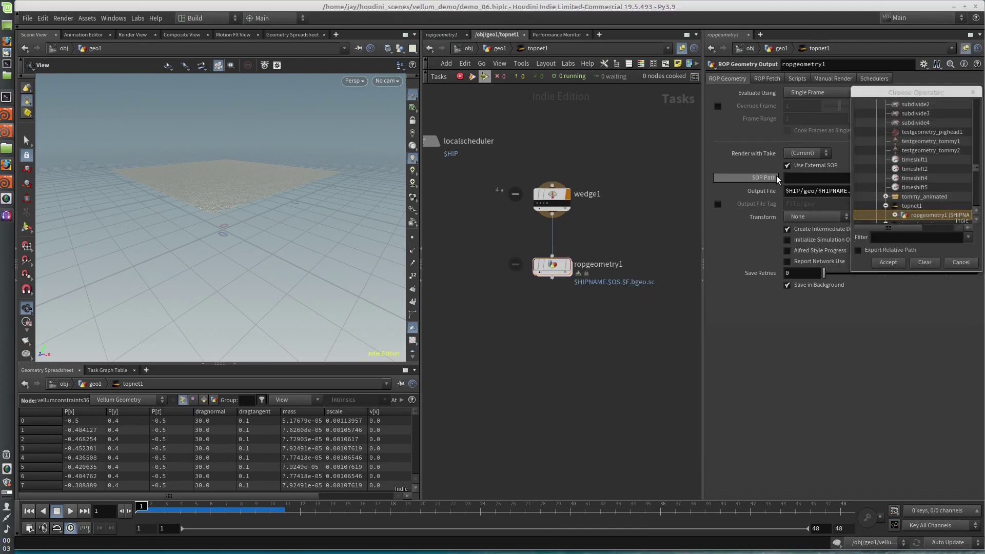
key("u")
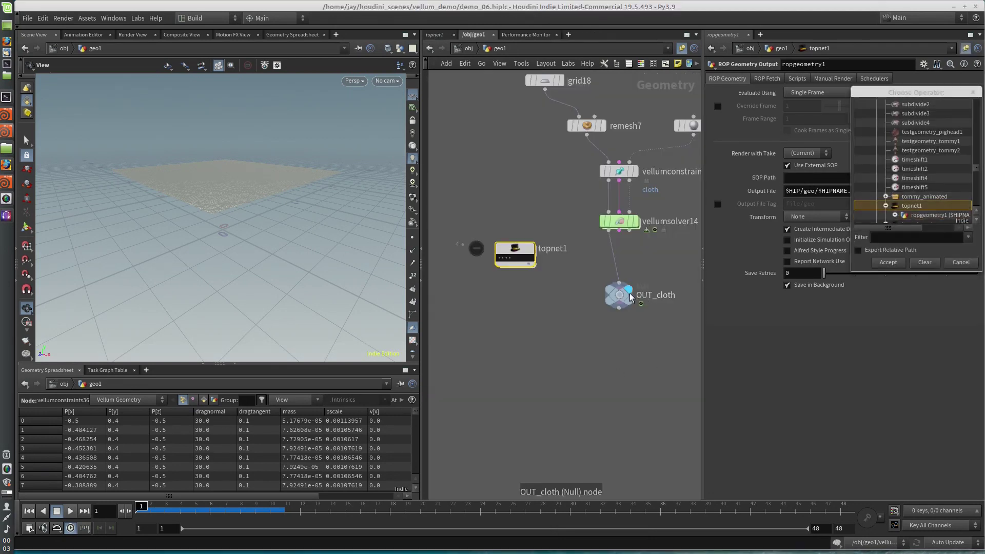
left_click(619, 295)
left_click(879, 264)
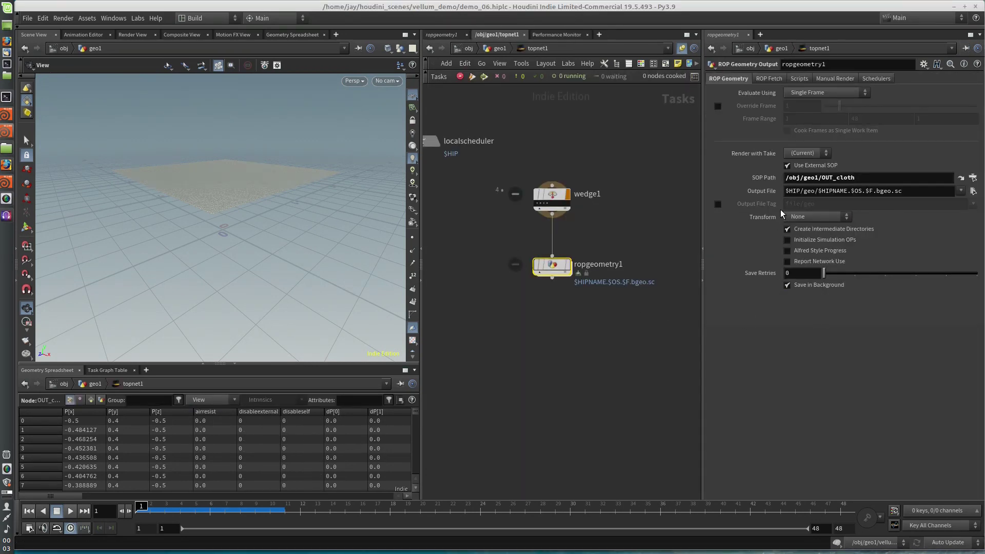
left_click(803, 191)
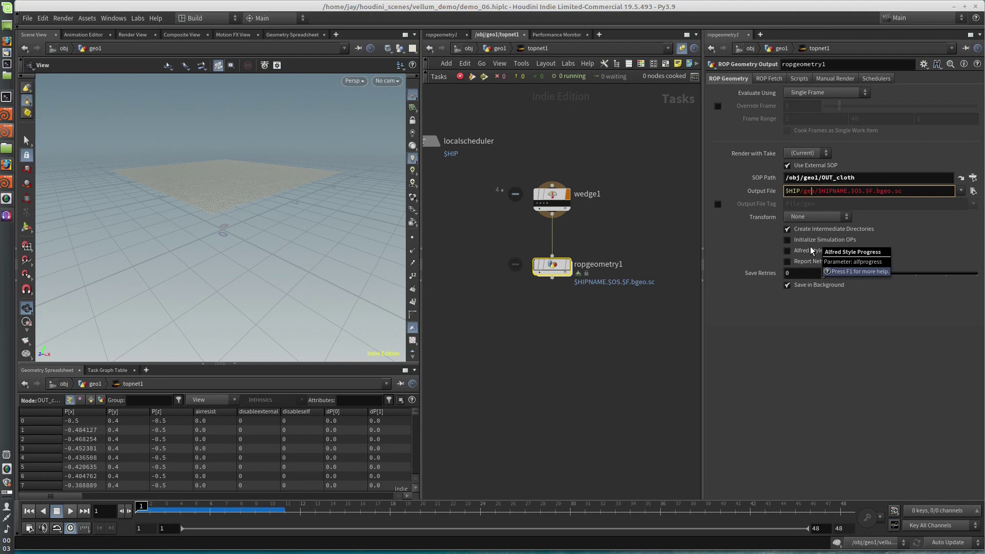
key("shift+Right")
key("shift+Right")
key("shift+Right")
key("shift+Right")
key("shift+Right")
key("shift+Right")
key("shift+Right")
key("shift+Right")
key("shift+Right")
key("shift+Right")
type("bend_test")
type("`@wedgeindex`")
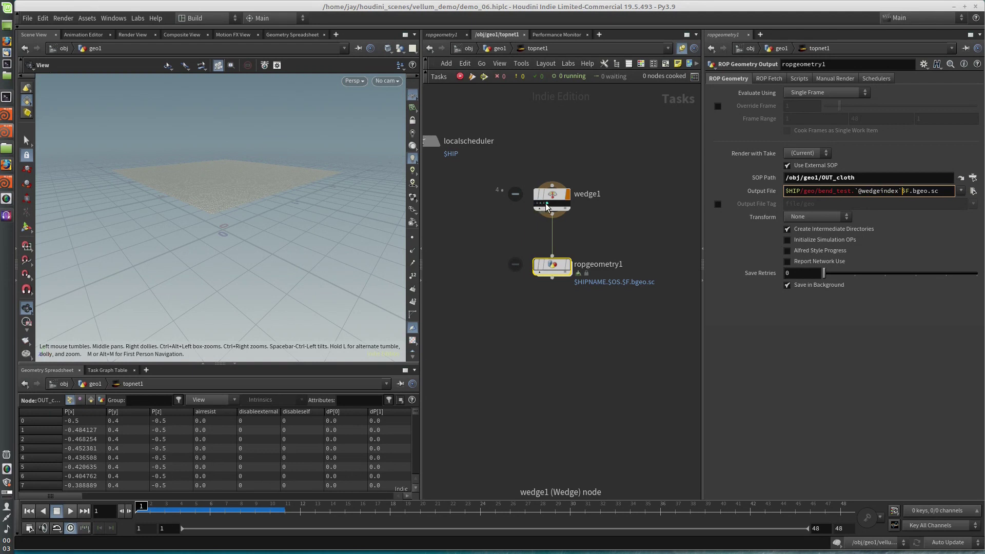
left_click(855, 192)
type("`")
key("BackSpace")
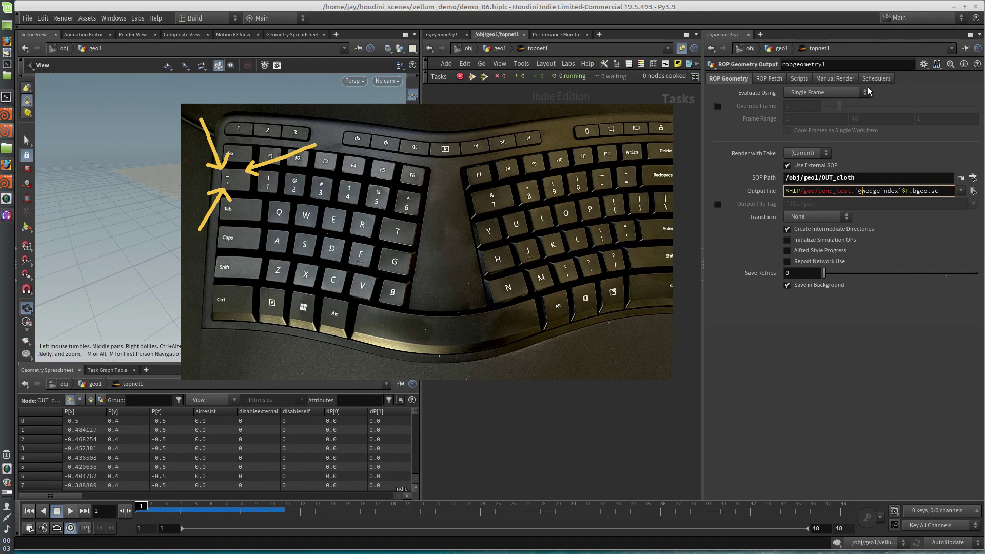
left_click(803, 177)
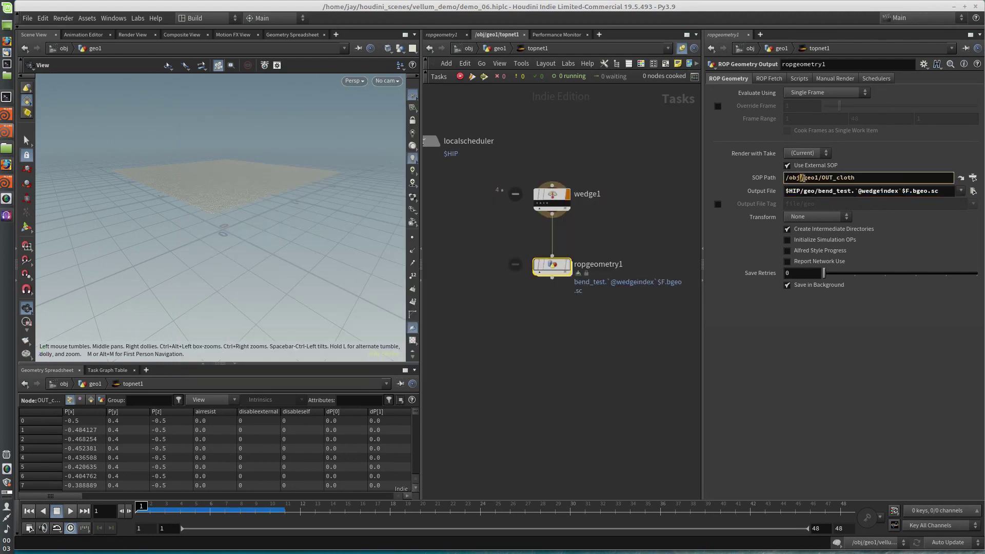
Evaluate ropgeometry1 over frame range 1–48 with All Frames in One Batch enabled.
left_click(796, 91)
left_click(842, 114)
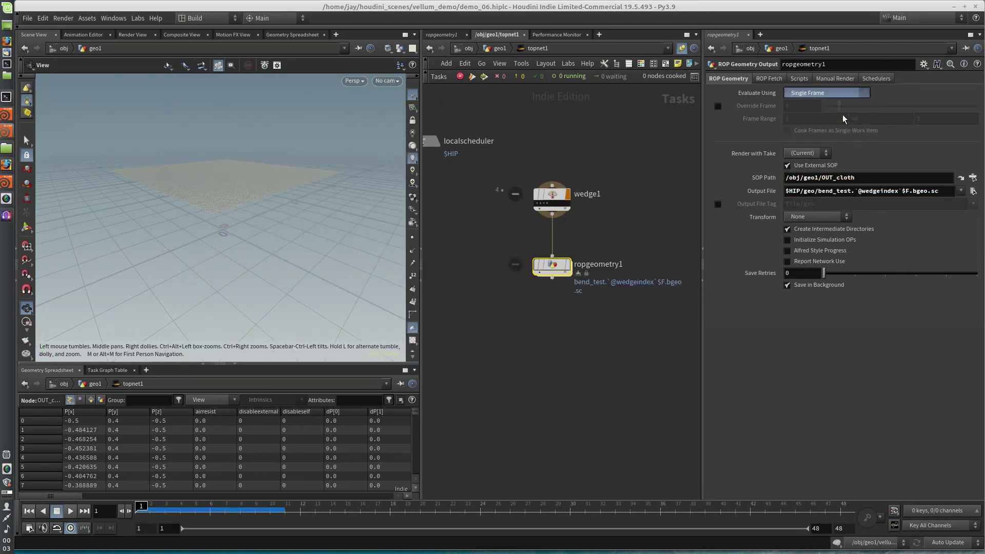
left_click(774, 79)
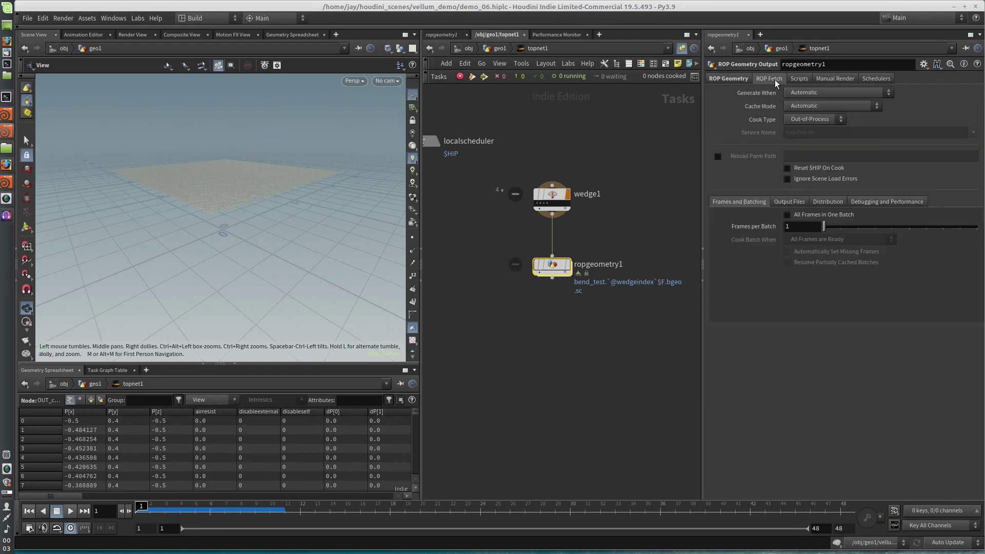
left_click(813, 216)
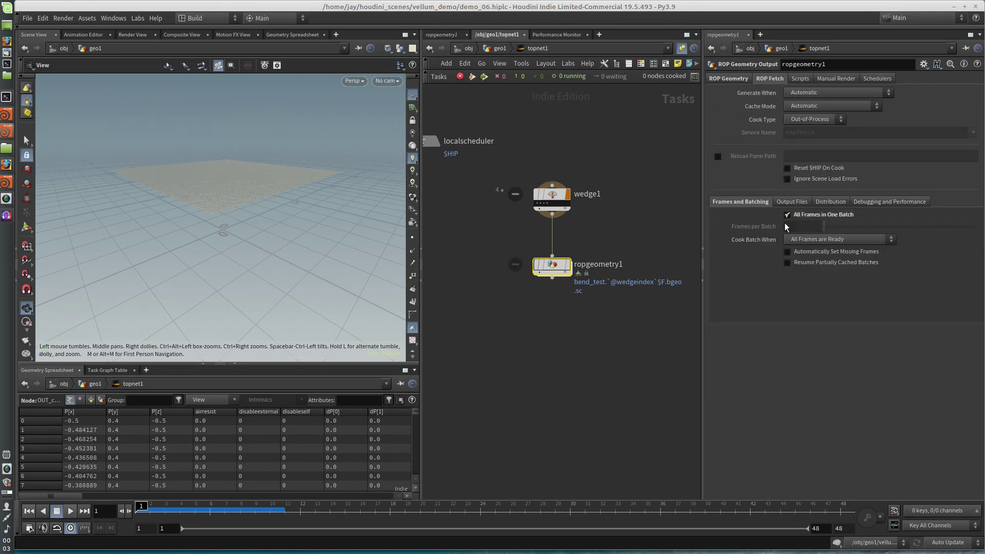
mouse_move(740, 245)
Generate ropgeometry1's 192 work items, 48 frames for each of the 4 bend_test wedges.
right_click(551, 268)
left_click(574, 311)
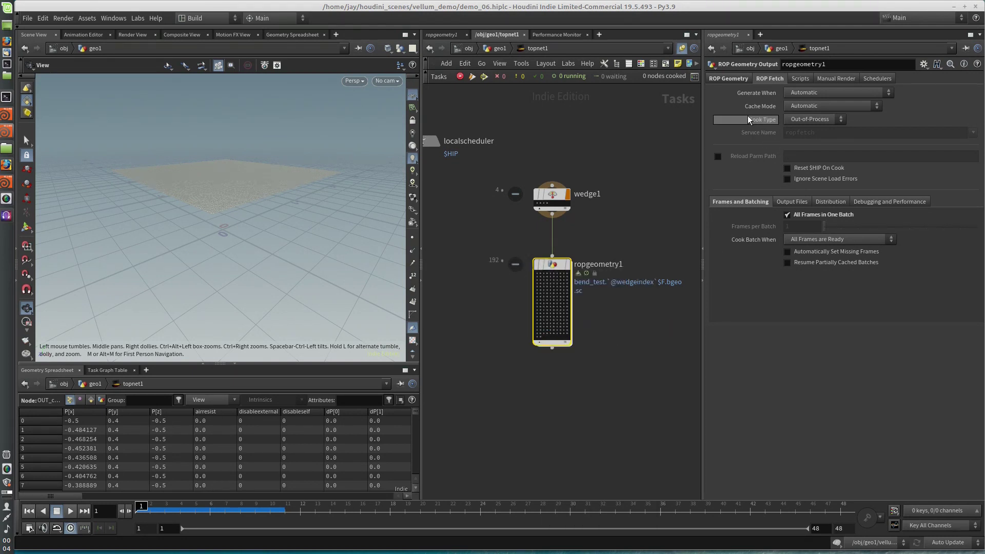
left_click(735, 78)
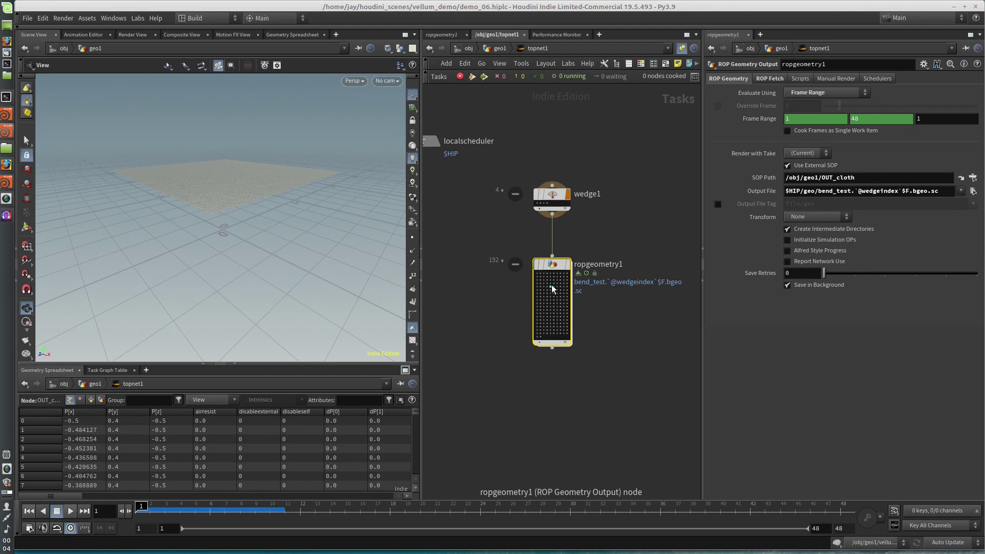
middle_click_drag(564, 387, 548, 361)
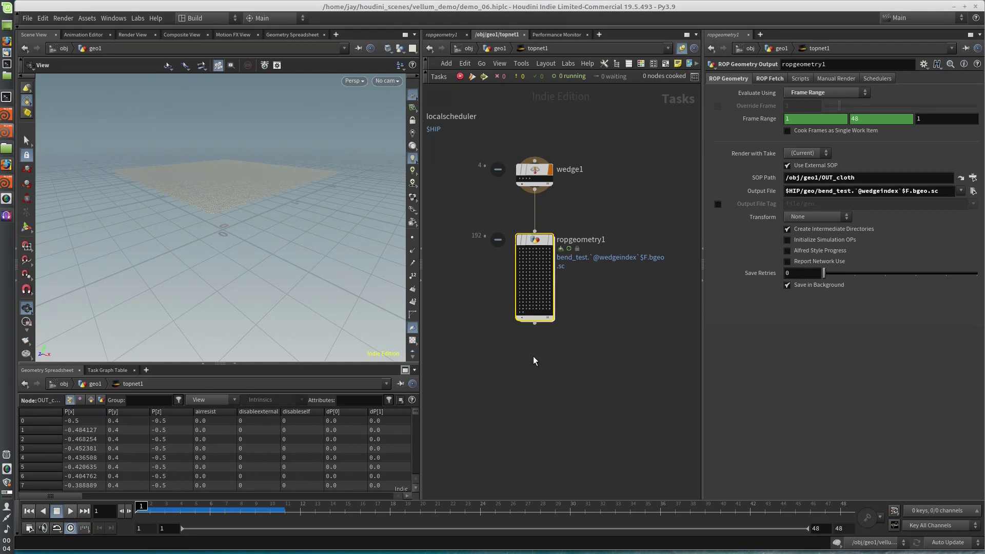
Wire a new ropfetch1 ROP Fetch node below ropgeometry1.
left_click(535, 323)
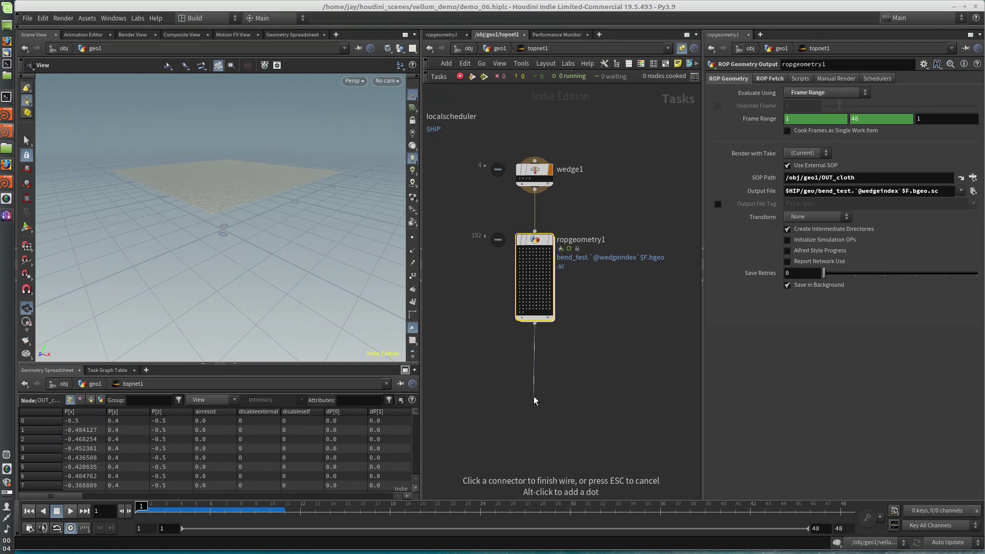
left_click(534, 397)
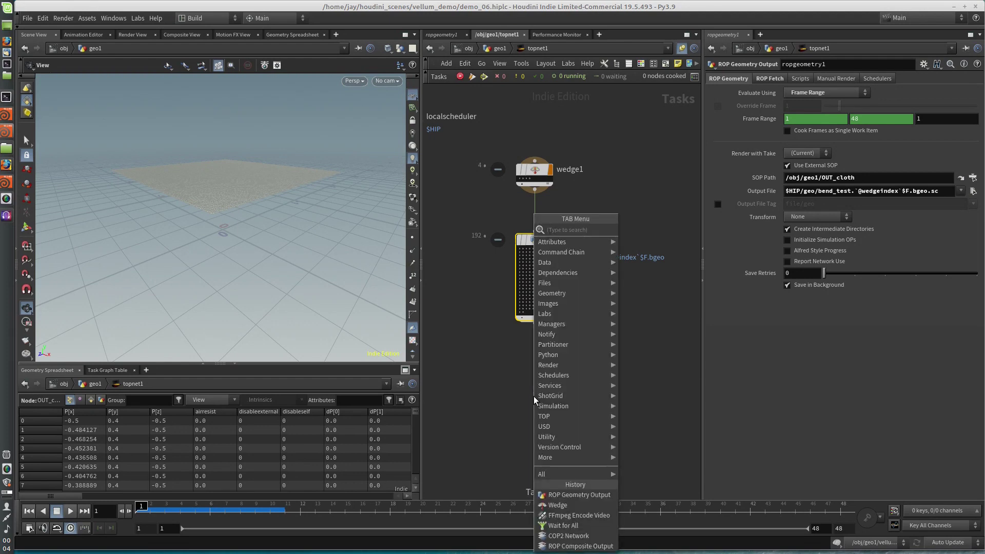
type("ropfet")
key("Return")
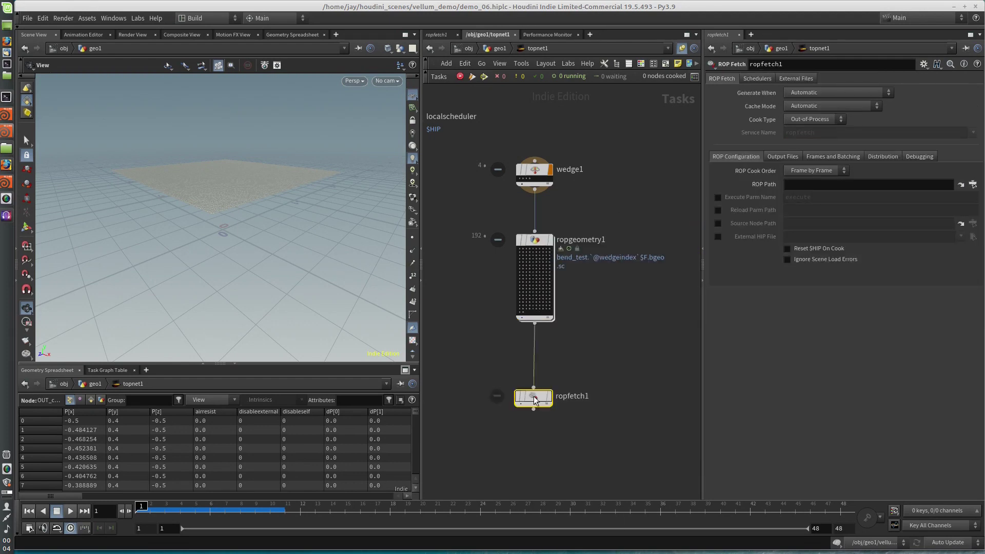
Add a ropnet1 ROP Network beside ropfetch1 and go inside it.
key("Tab")
type("wait")
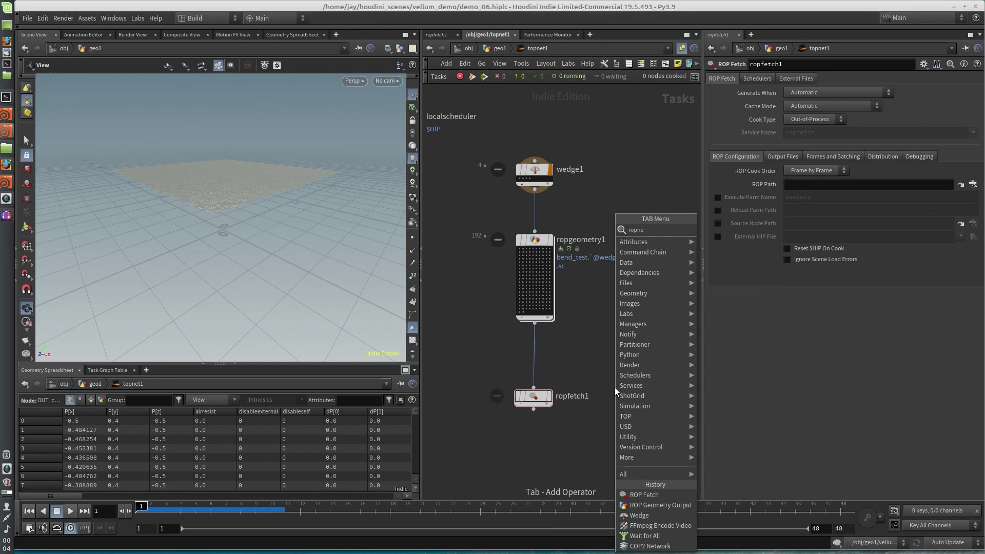
key("Return")
left_click(615, 387)
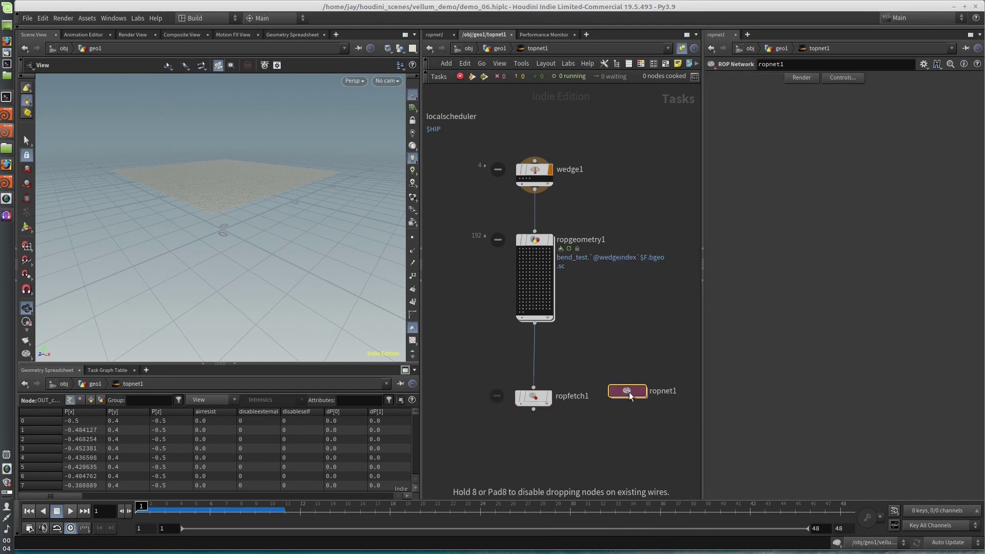
double_click(634, 393)
key("Tab")
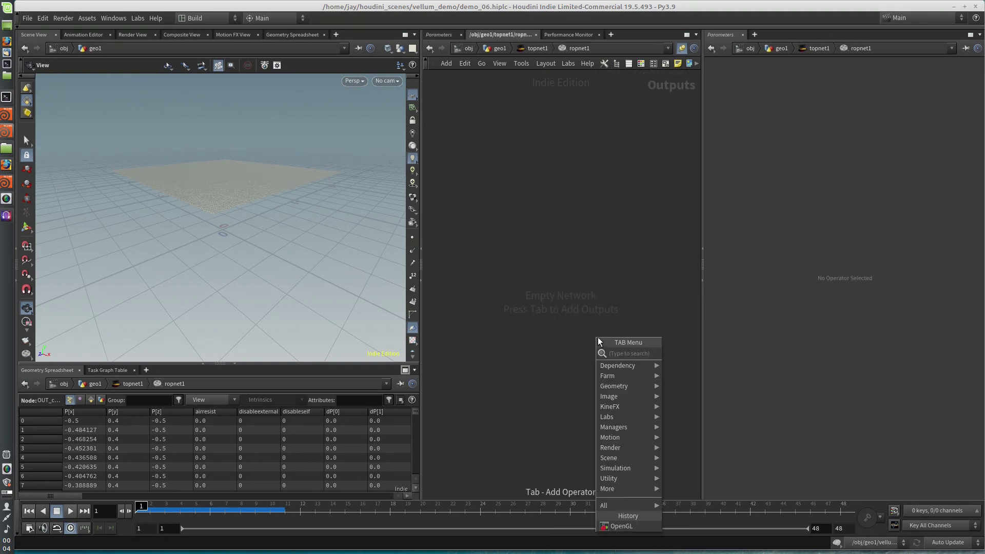
Add an opengl1 OpenGL ROP inside ropnet1 and check the scene through cam1.
type("opengl")
key("Return")
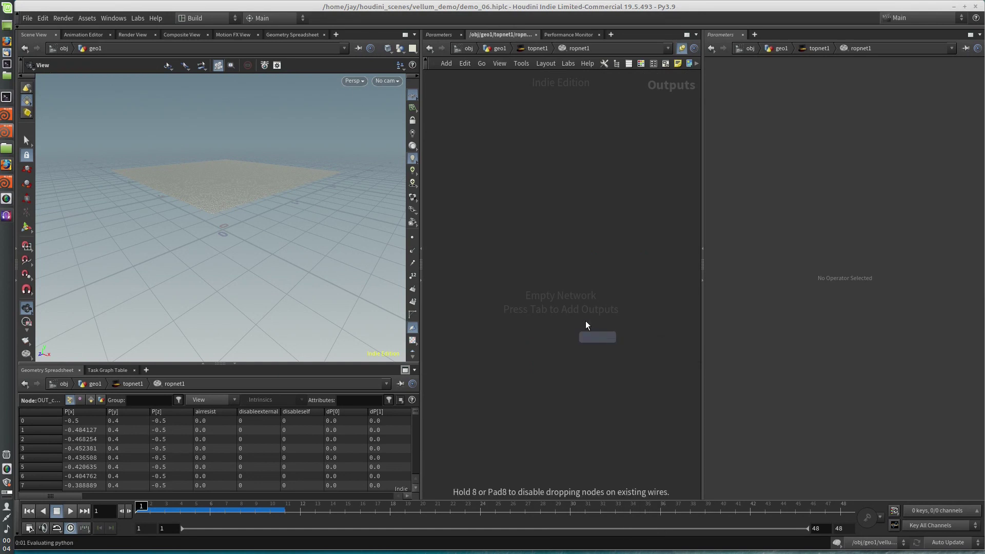
left_click(546, 257)
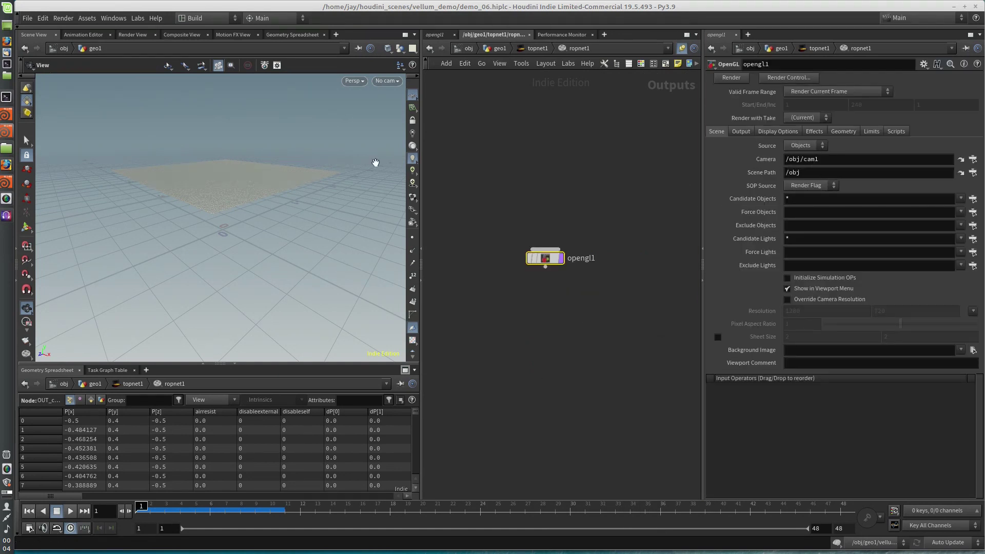
left_click(386, 81)
key("Escape")
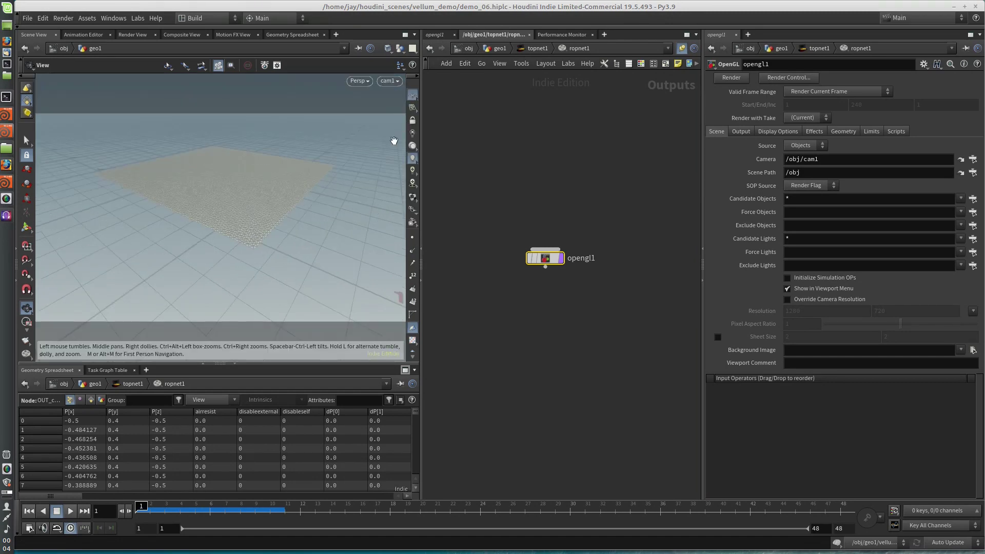
mouse_move(347, 236)
left_mouse_down()
mouse_move(332, 232)
mouse_move(341, 234)
left_mouse_up()
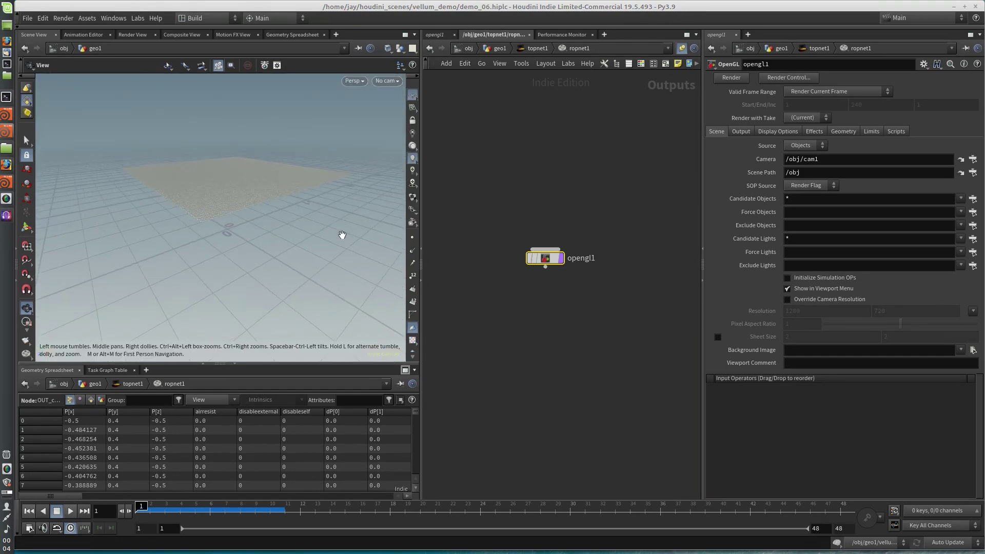
Begin replacing opengl1's Output Image with the $HIP/render/bend_test wedge jpg path.
left_click(741, 132)
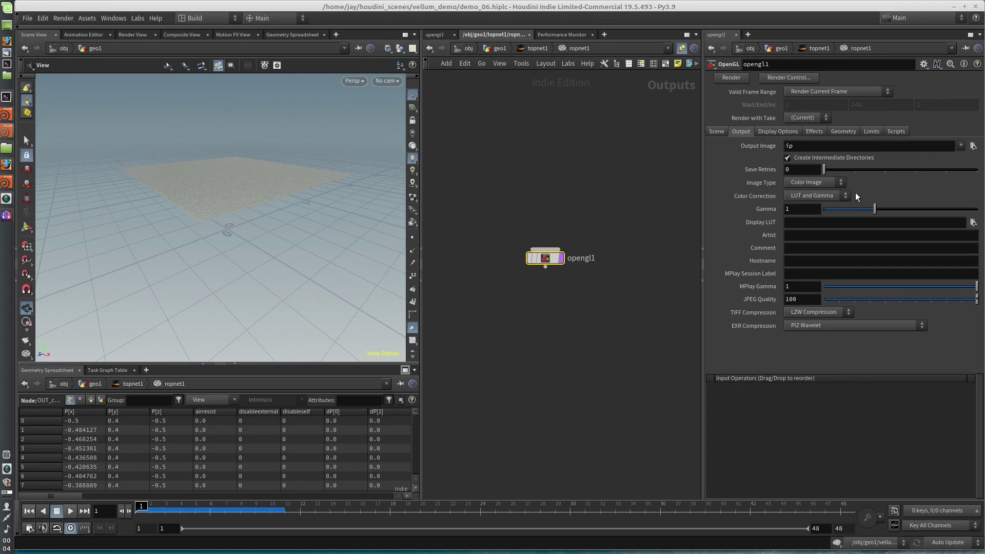
double_click(804, 146)
type("$HIP/")
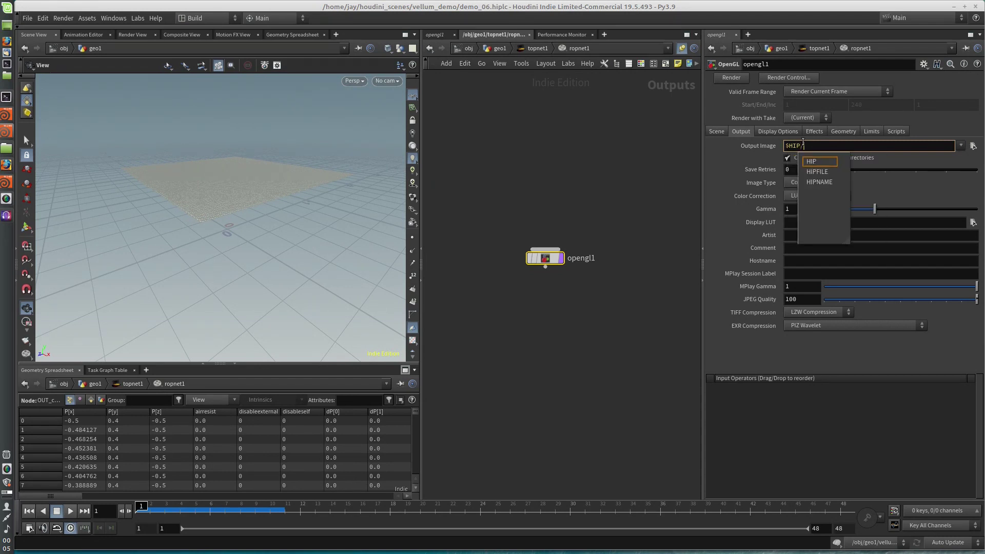
type("render/bend")
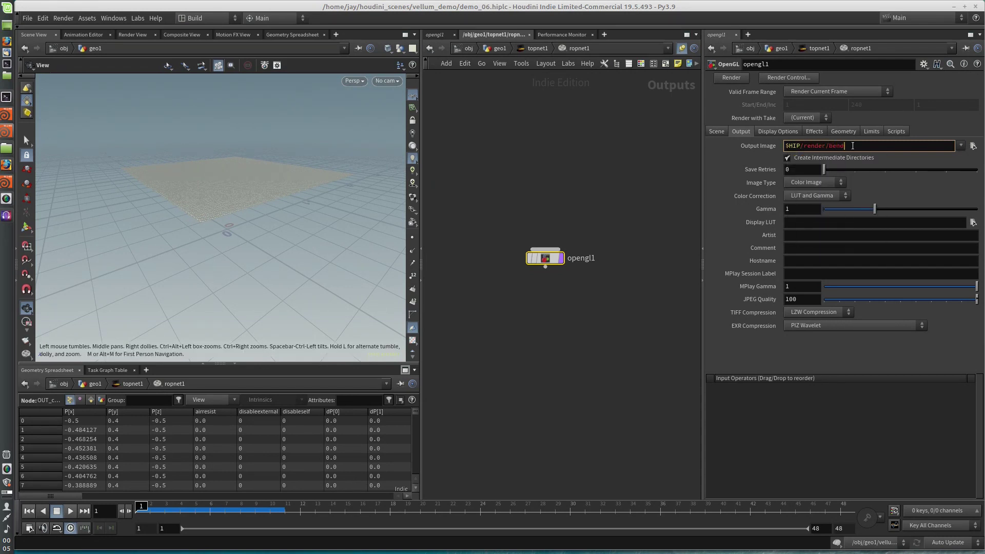
type("_test.")
type("`wedgeindex")
type("`")
type("@")
type(".")
type("$F4")
type(".jpg")
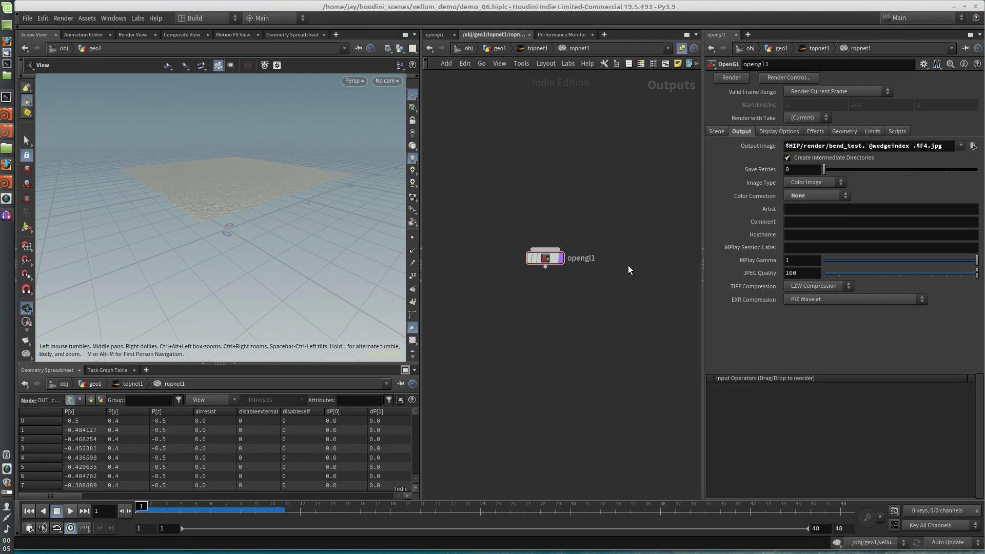
type("u")
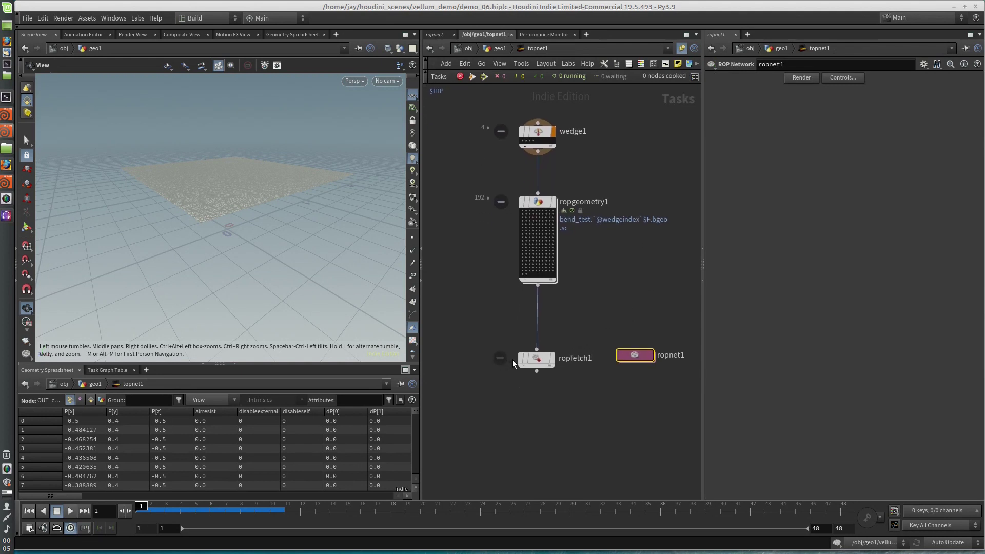
Point ropfetch1's ROP Path at /obj/geo1/topnet1/ropnet1/opengl1.
left_click(537, 363)
left_click_drag(537, 362, 536, 358)
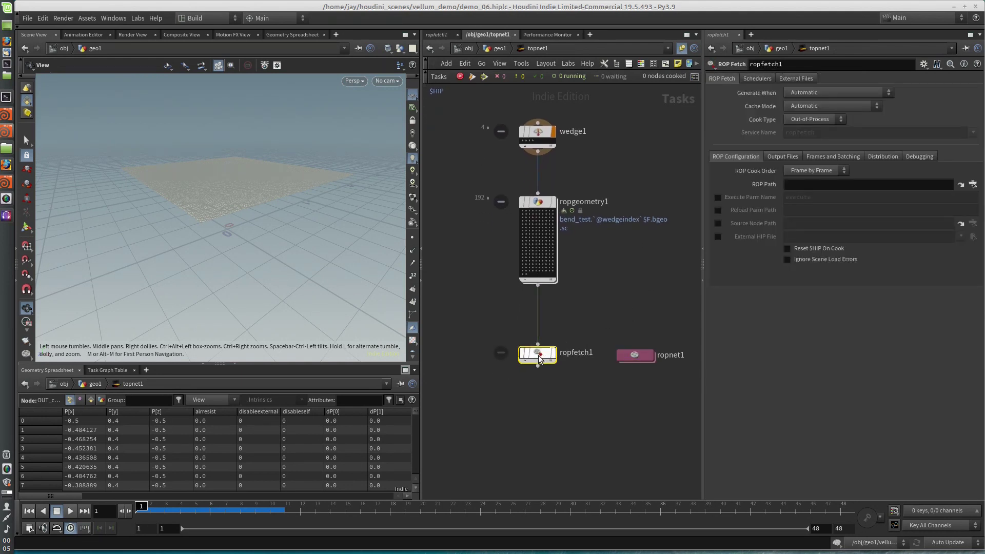
left_click(973, 184)
double_click(635, 355)
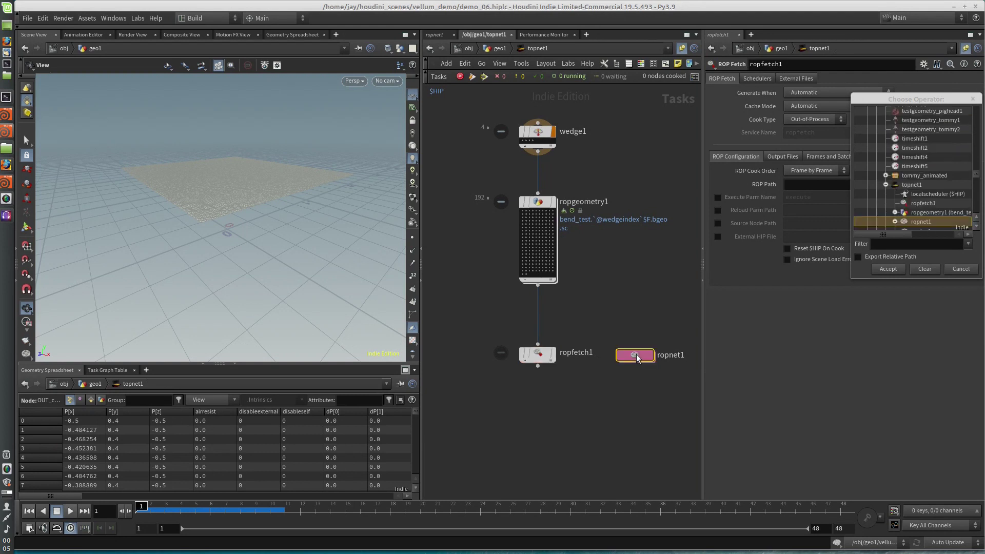
left_click(549, 259)
left_click(883, 269)
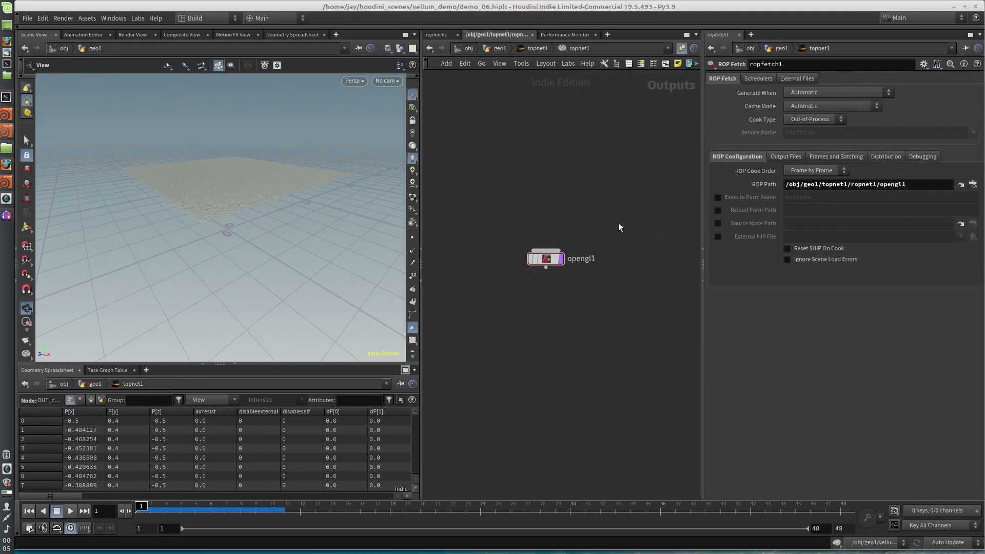
key("u")
left_click(538, 352)
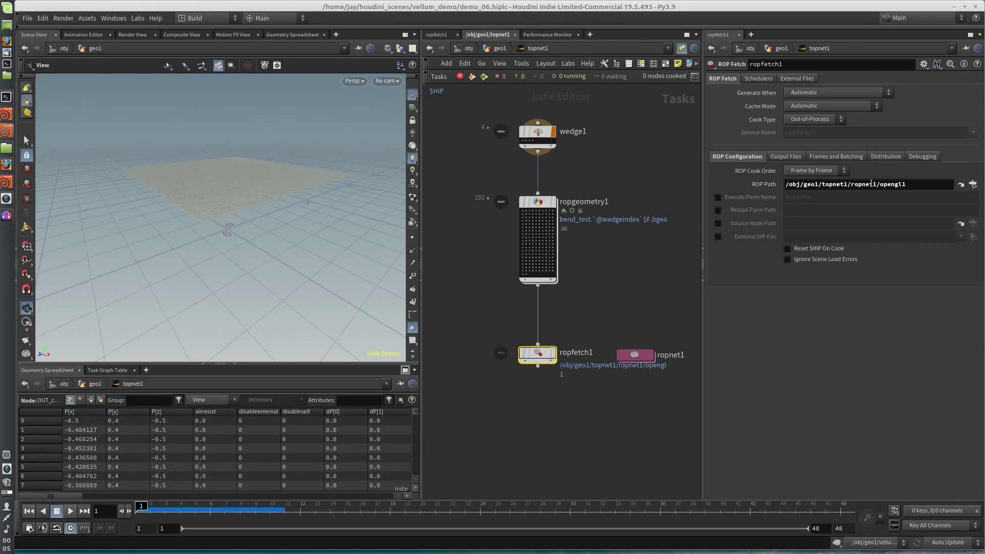
Set ropfetch1's Frames per Batch to 10.
left_click(836, 152)
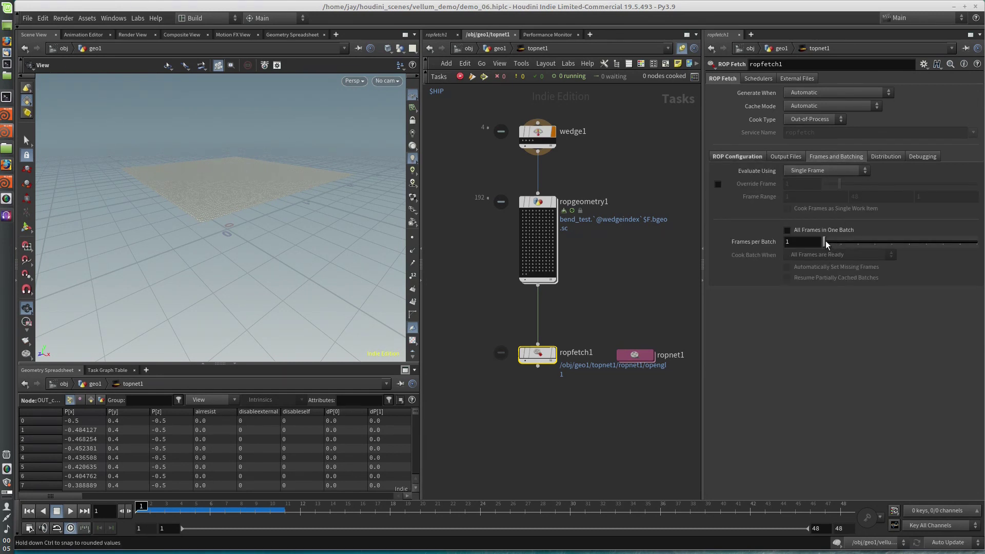
left_click_drag(826, 241, 978, 242)
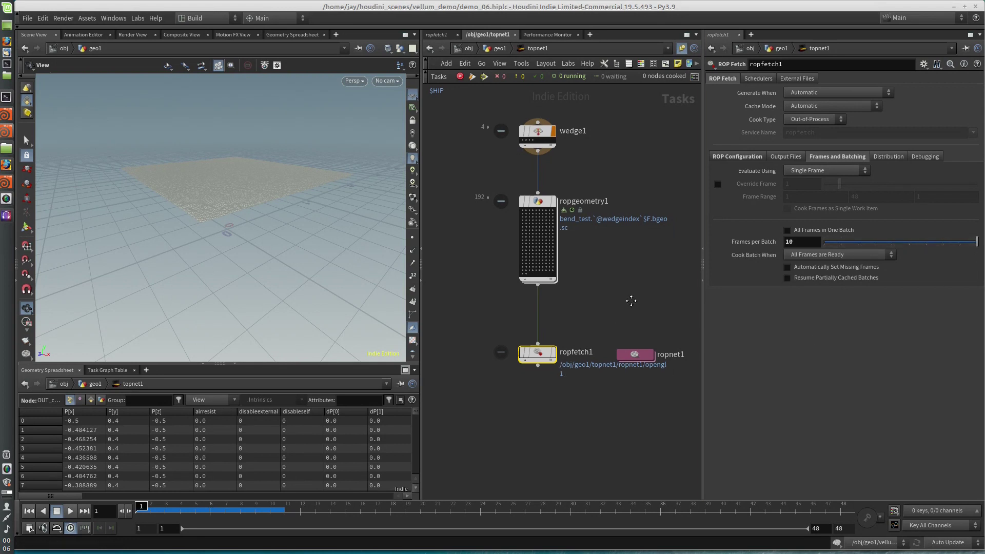
middle_click_drag(631, 299, 634, 189)
Generate ropfetch1's work items and inspect the wedge1, ropgeometry1 and ropfetch1 chain.
right_click(547, 234)
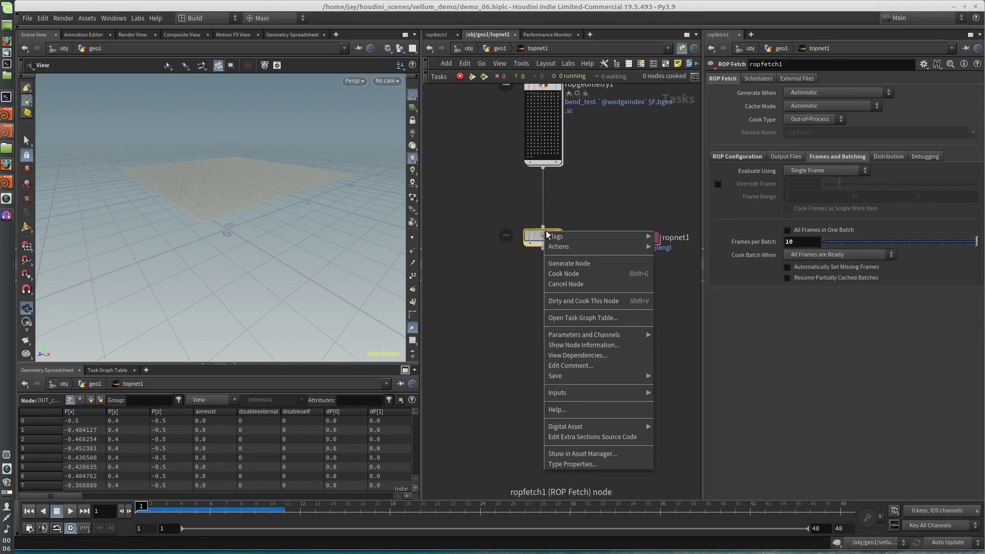
left_click(576, 264)
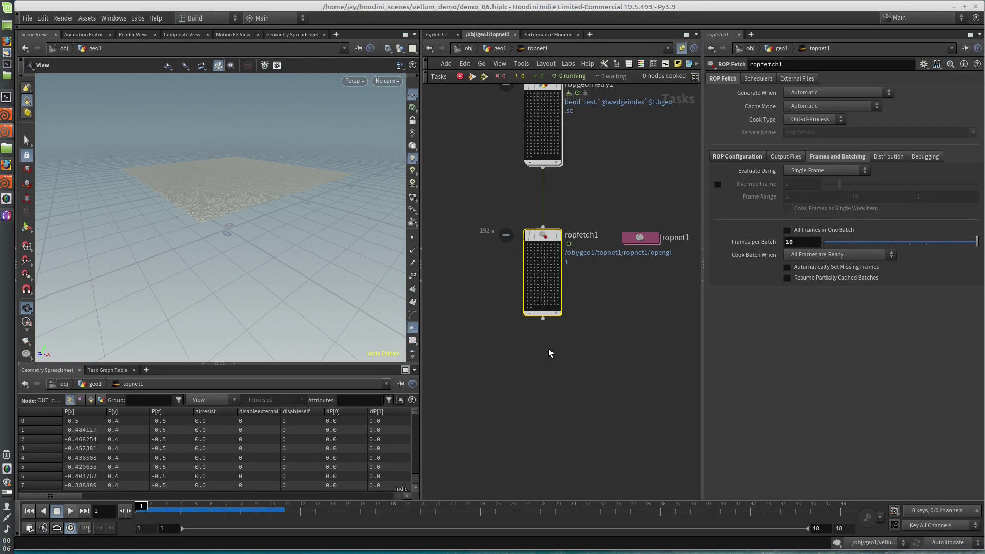
middle_click_drag(563, 361, 588, 309)
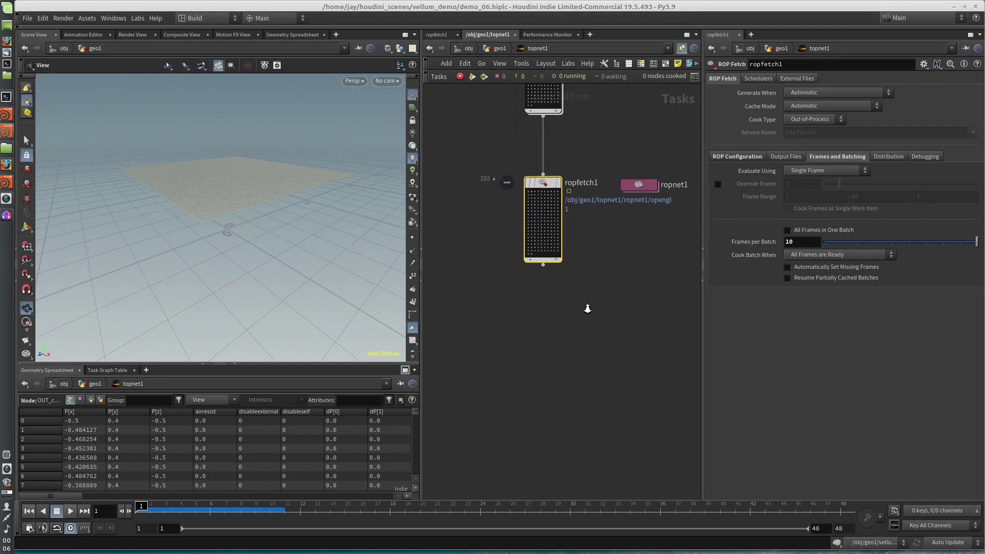
scroll(587, 308, "down", 1)
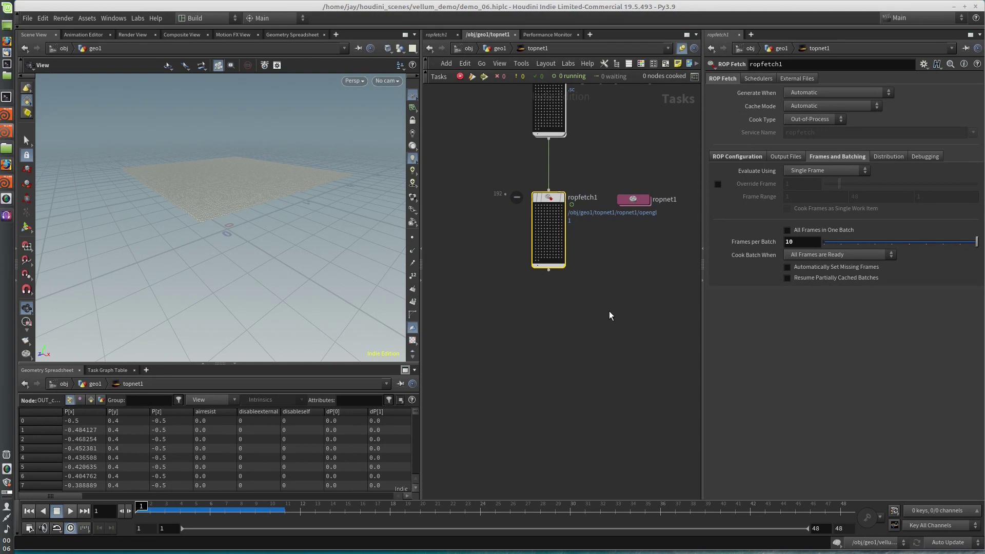
middle_click_drag(609, 311, 587, 394)
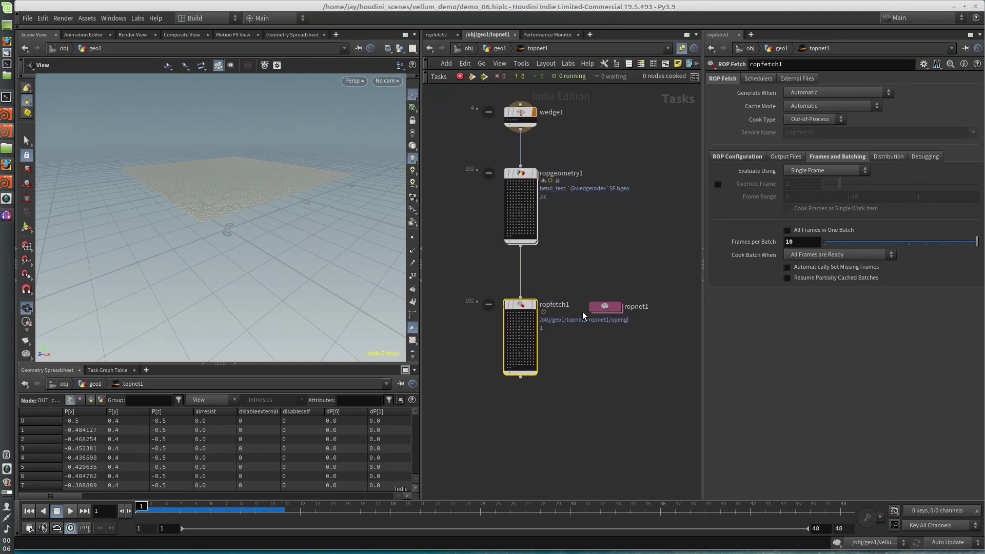
key("h")
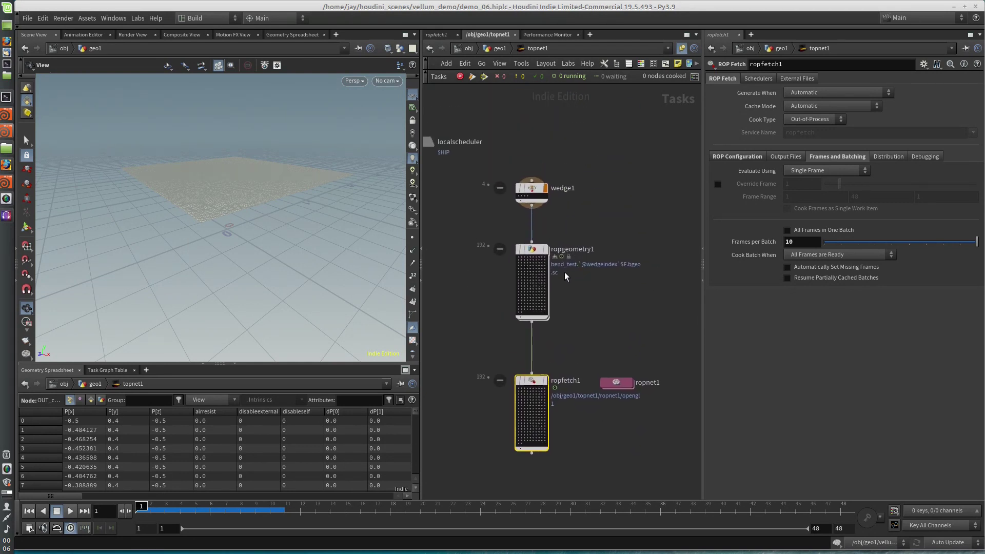
scroll(553, 221, "up", 3)
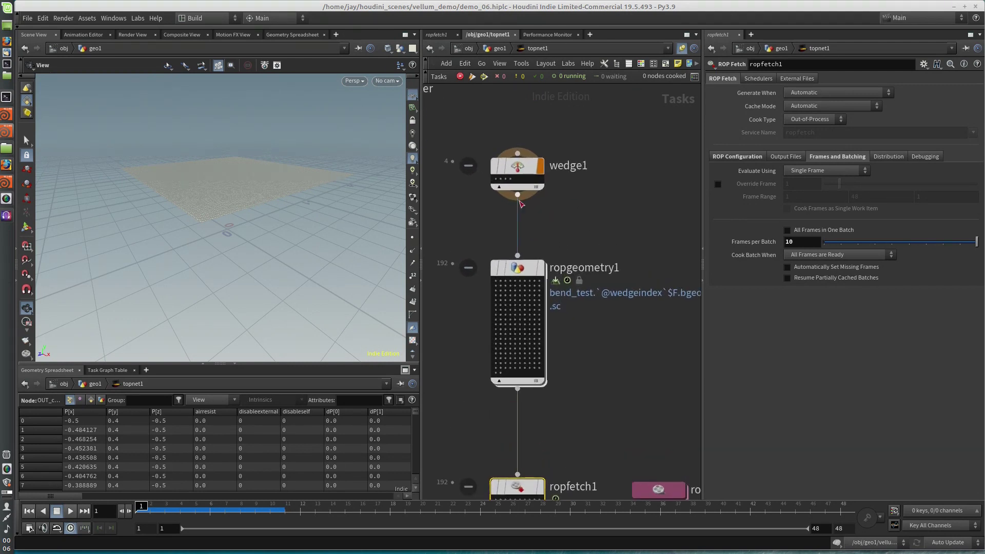
mouse_move(497, 184)
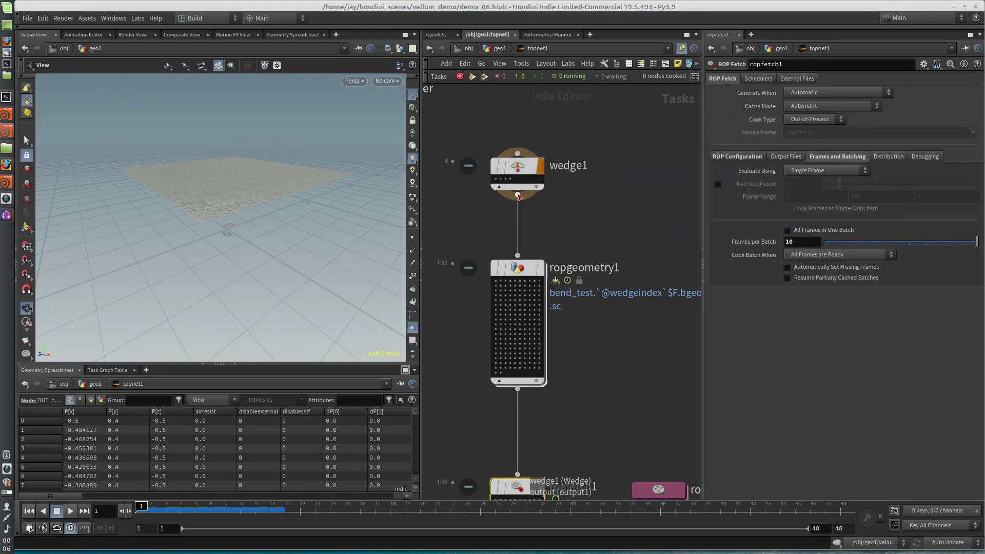
middle_click_drag(576, 375, 591, 120)
scroll(536, 344, "down", 2)
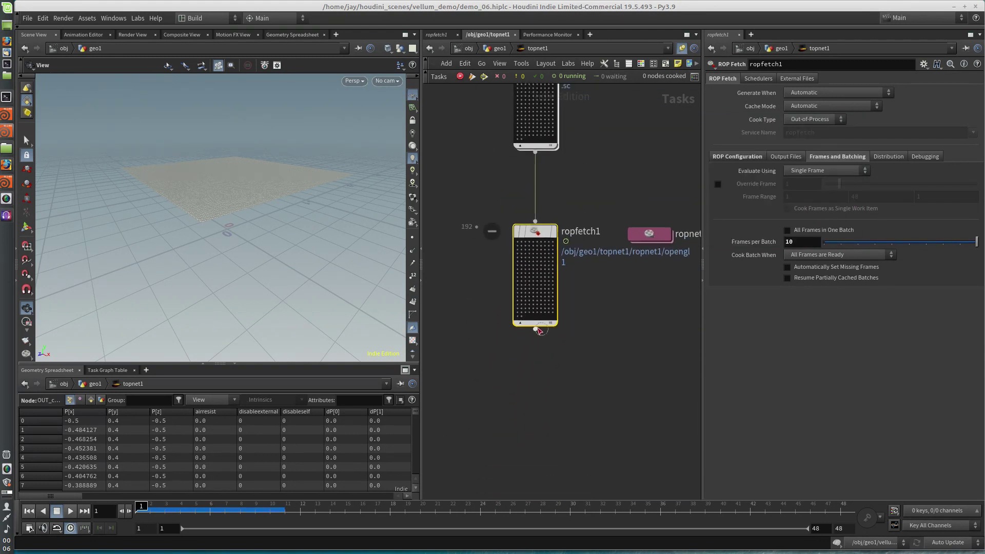
Add an Overlay Text node, overlaytext1, wired below ropfetch1.
left_click(536, 329)
left_click(522, 399)
type("overlay")
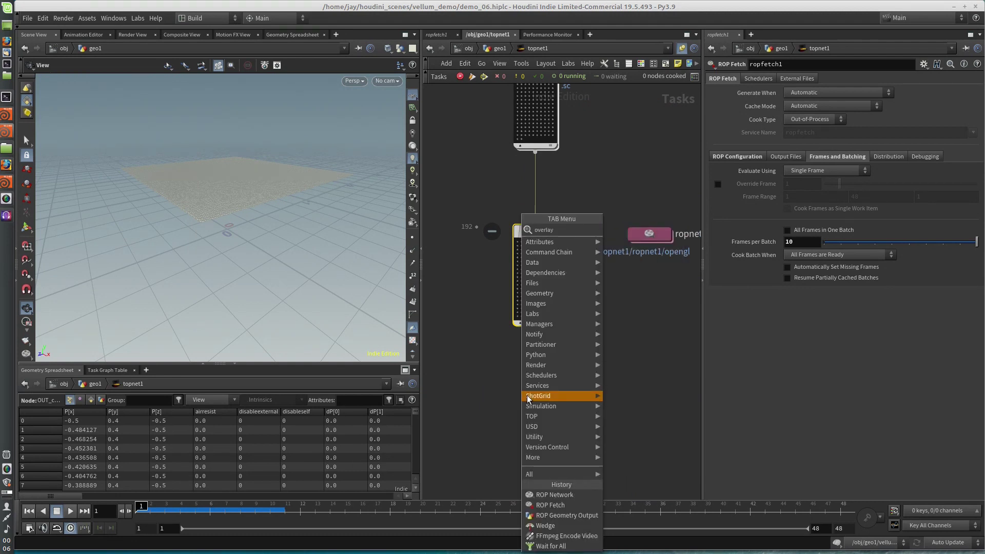
key("Return")
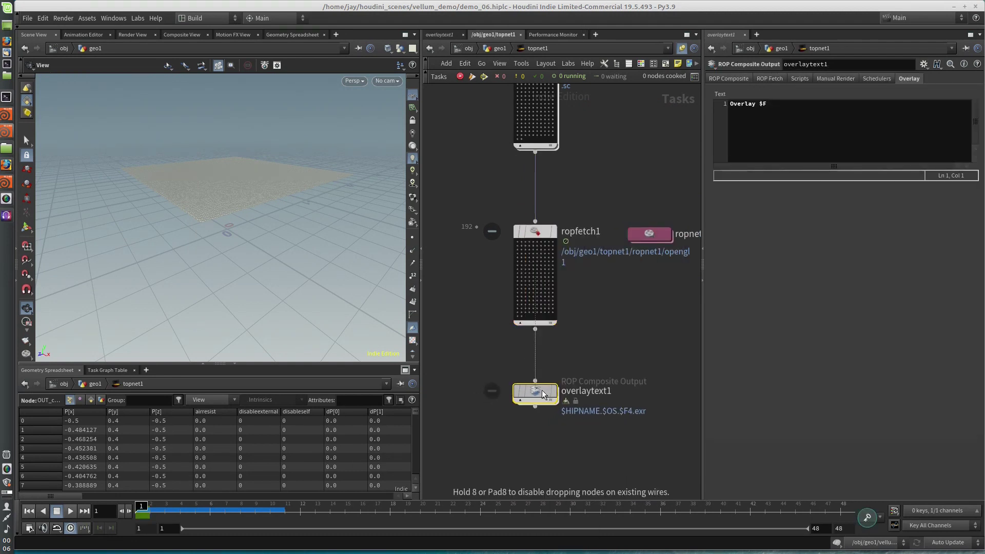
left_click(542, 390)
left_click(784, 114)
key("ctrl+a")
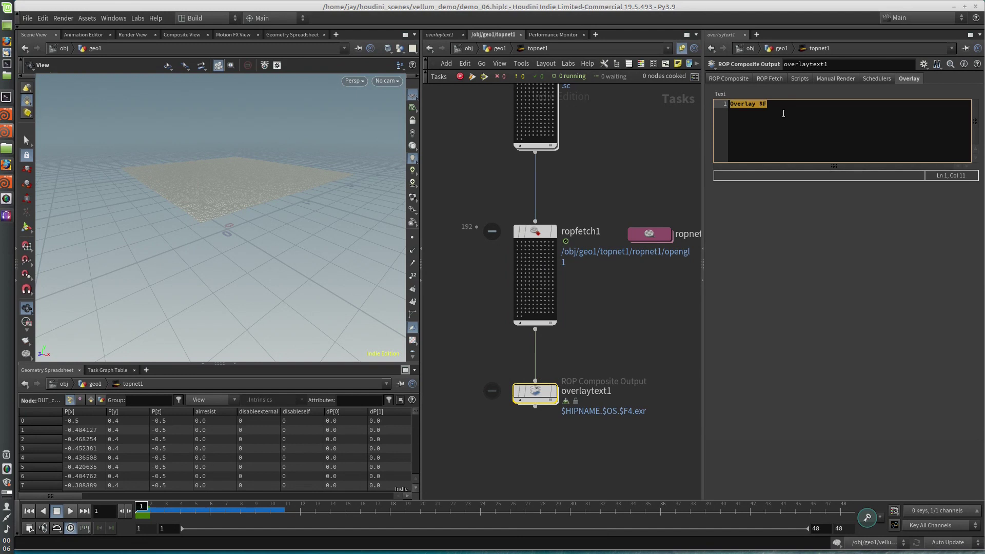
type("bend is `@bend")
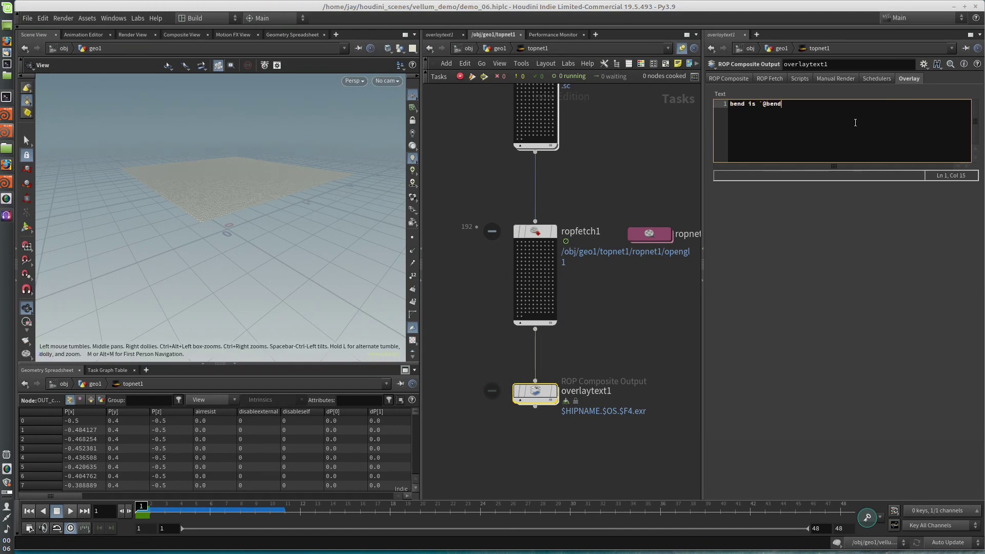
type("_test`")
key("Return")
left_click(717, 78)
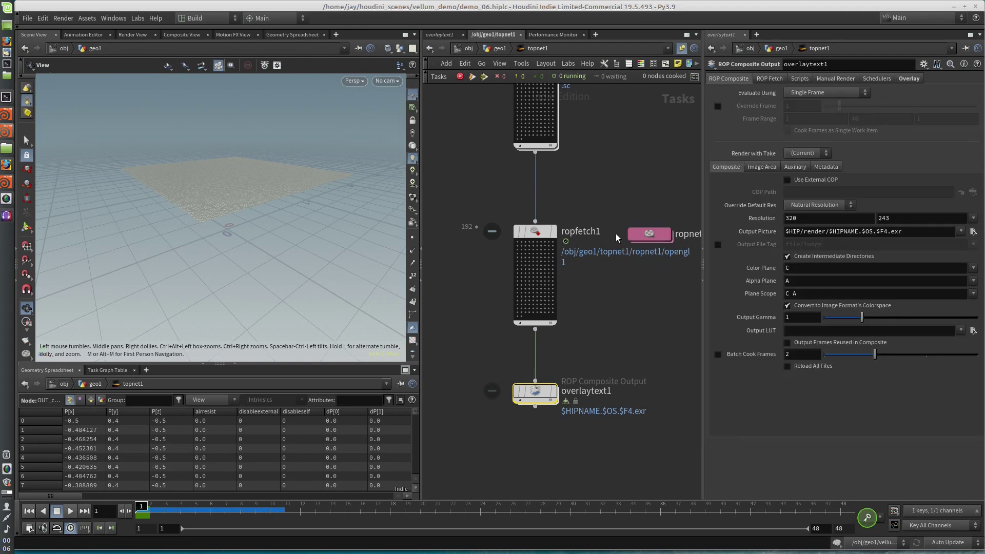
left_click(826, 231)
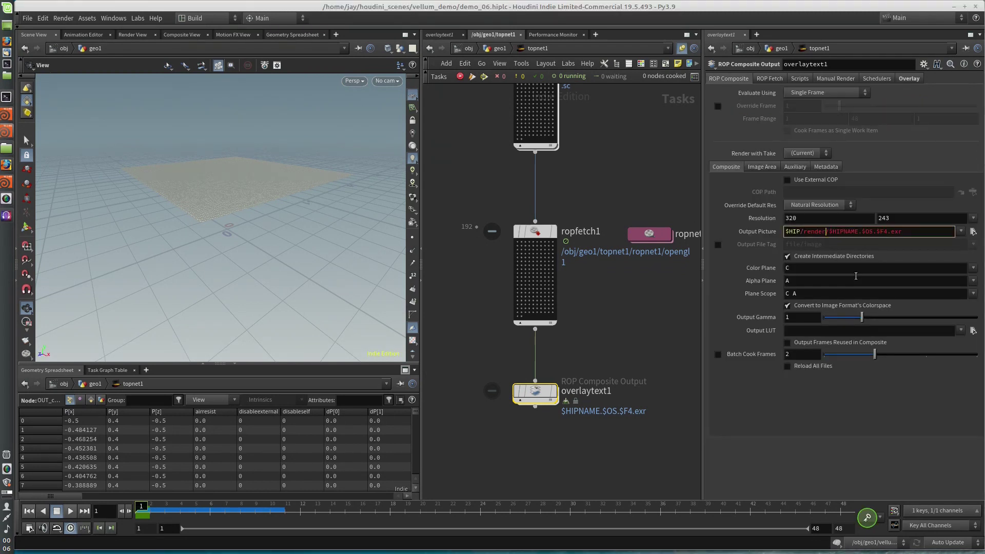
key("Left")
key("Left")
key("shift+Right")
key("shift+Right")
key("shift+Right")
key("shift+Right")
key("shift+Right")
key("shift+Right")
key("shift+Right")
key("shift+Right")
key("shift+Right")
key("shift+Right")
key("shift+Right")
key("shift+Right")
type("bend_test.`@wedgeindex`")
Enable All Frames in One Batch for overlaytext1.
left_click(769, 78)
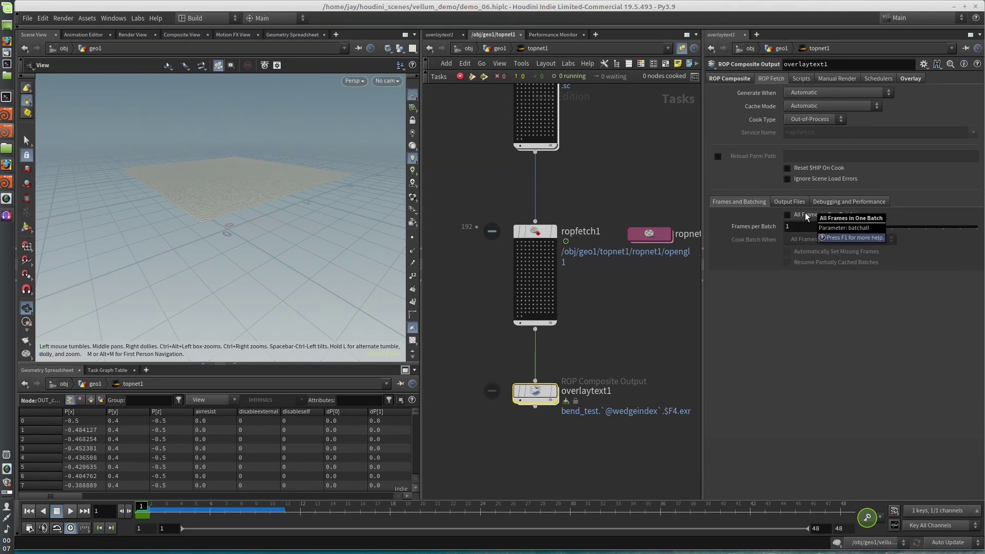
left_click(807, 215)
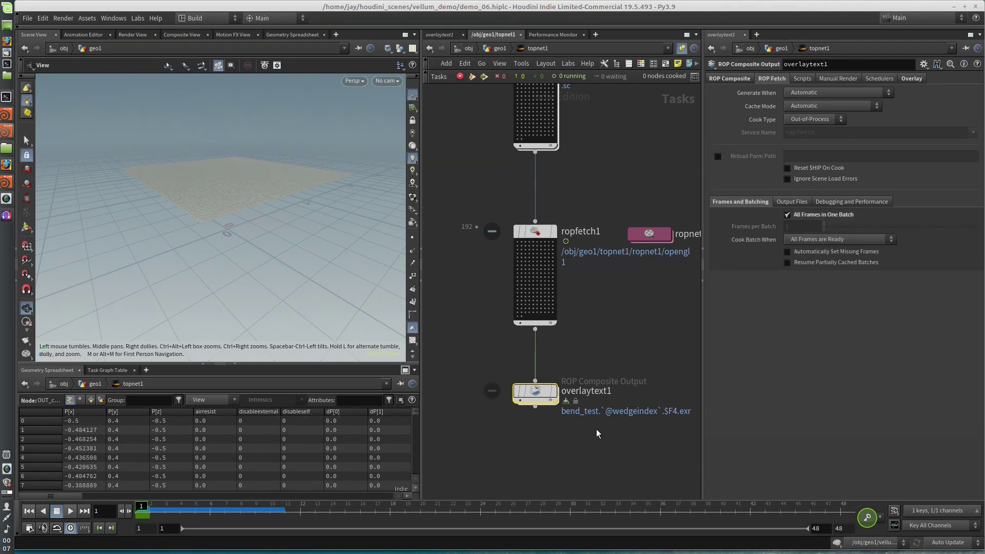
middle_click_drag(543, 397, 524, 305)
right_click(523, 305)
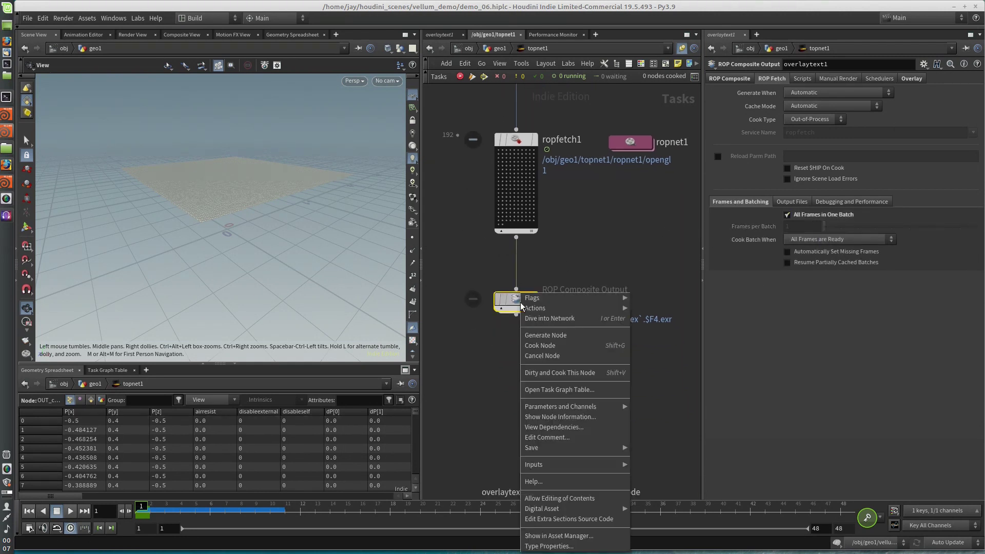
Generate work items for overlaytext1.
left_click(565, 332)
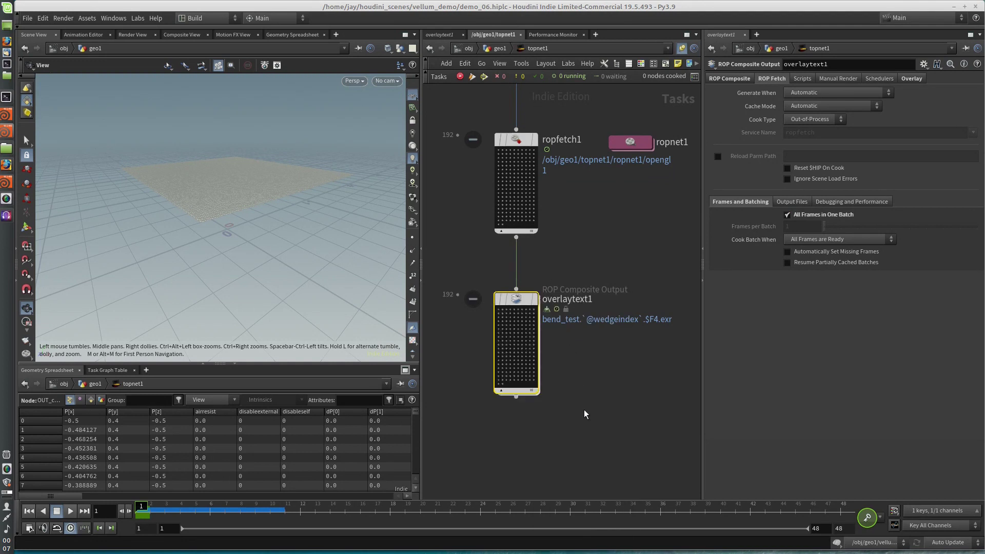
middle_click_drag(584, 410, 585, 367)
scroll(510, 323, "down", 3)
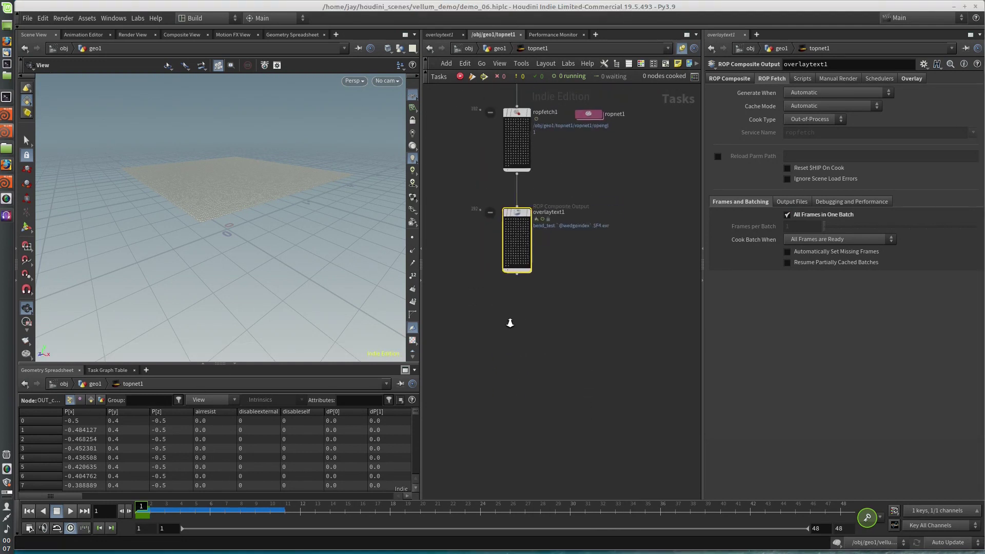
scroll(510, 322, "down", 2)
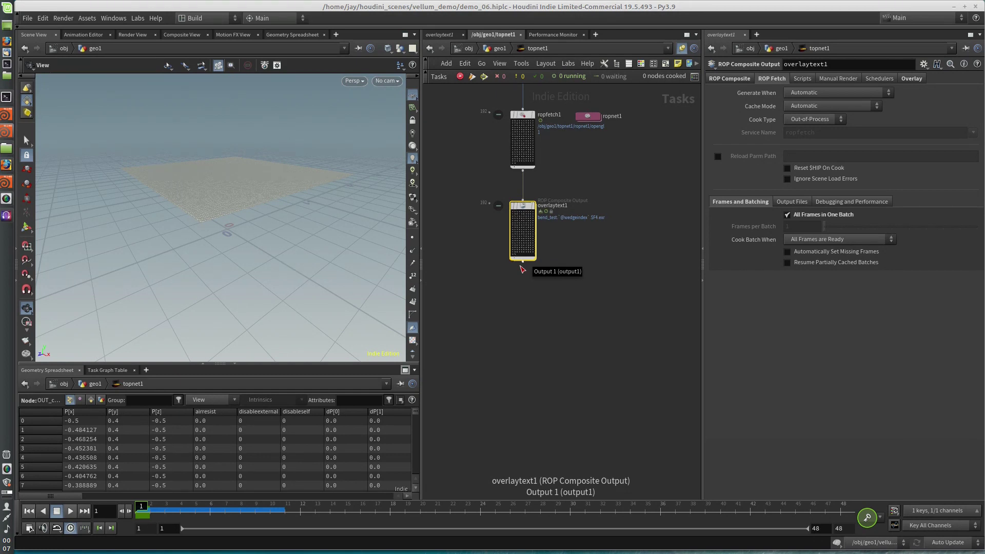
Add a Partition by Frame node below overlaytext1 and cook it into 48 work items.
left_click(523, 263)
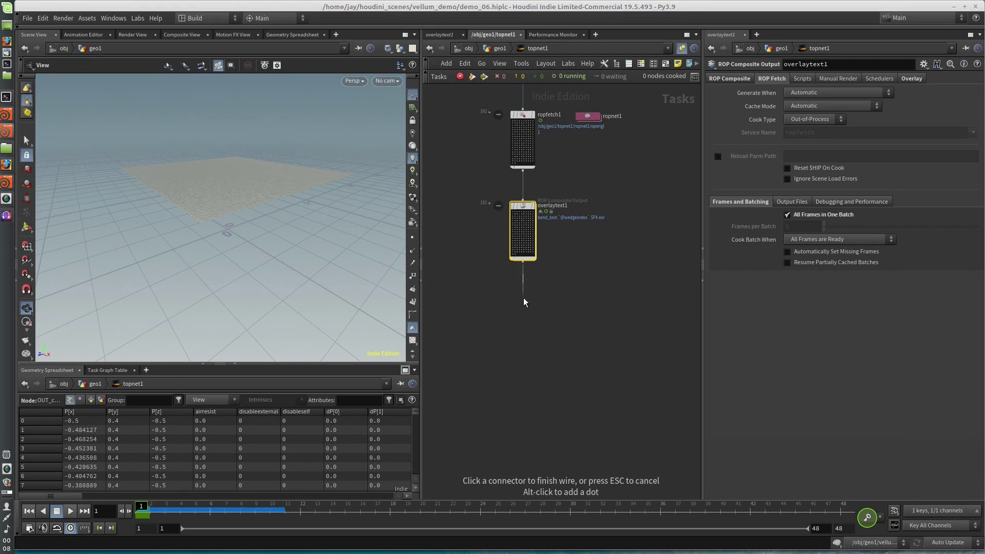
left_click(524, 298)
type("partition")
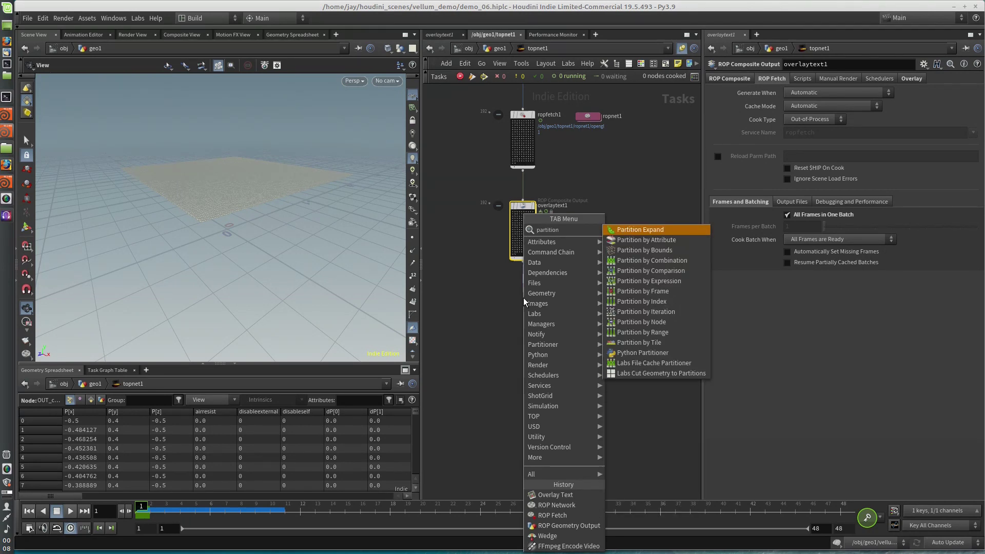
type(" by frame")
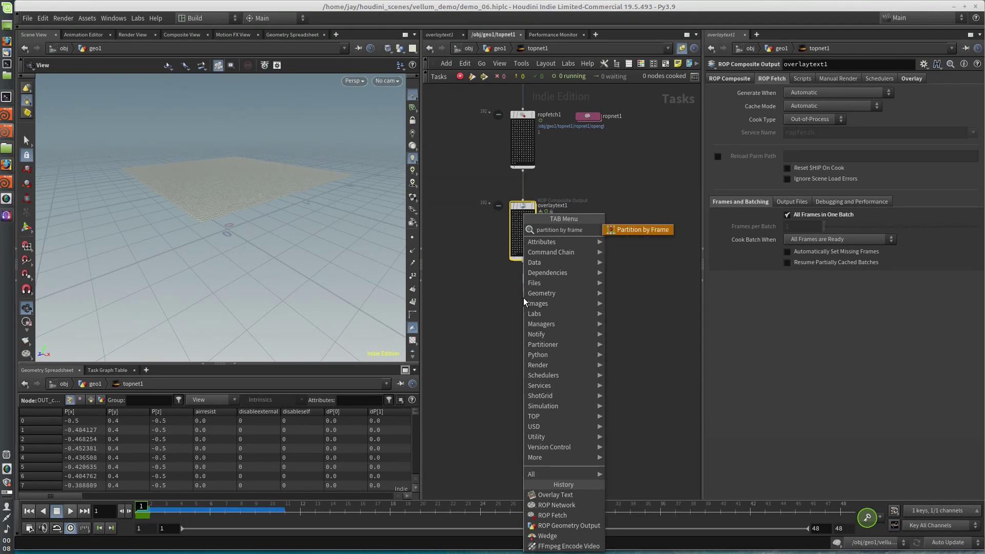
key("Return")
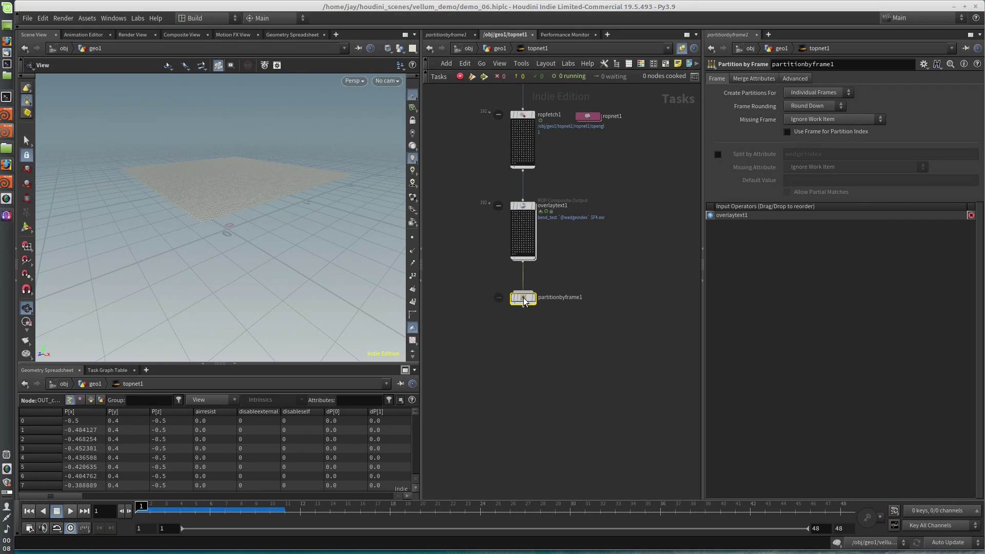
right_click(524, 299)
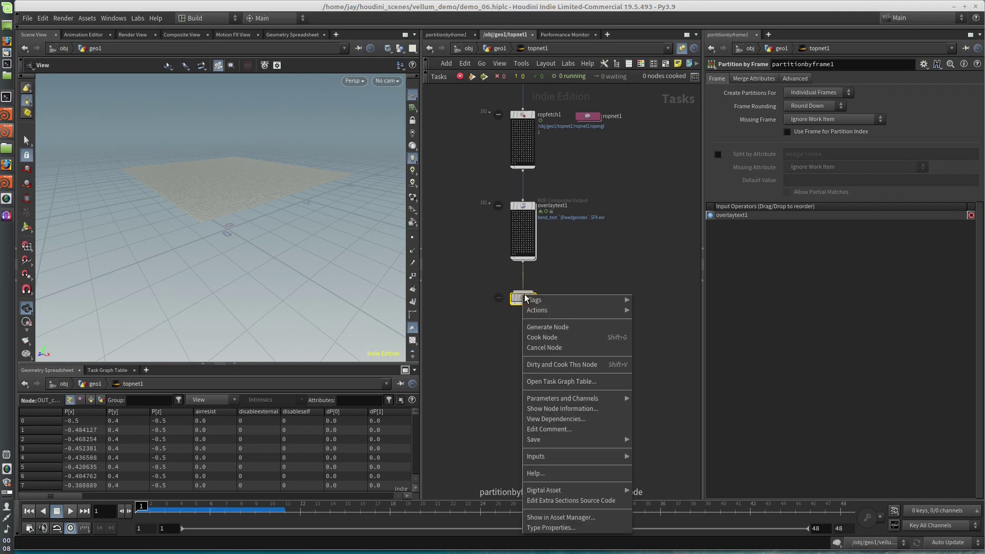
left_click(543, 337)
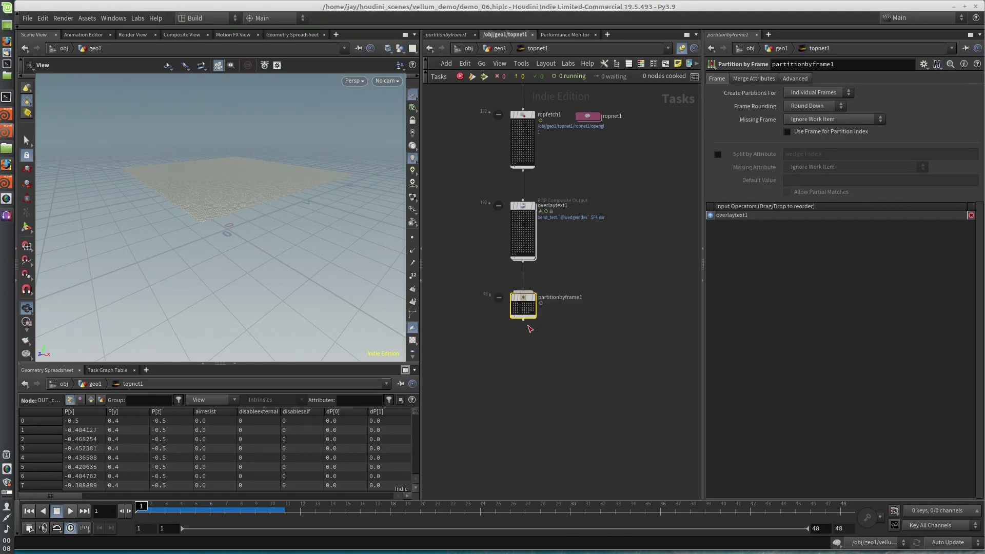
Add a ROP Composite Output node, ropcomposite1, directly under partitionbyframe1.
middle_click_drag(529, 341, 531, 308)
left_click(528, 290)
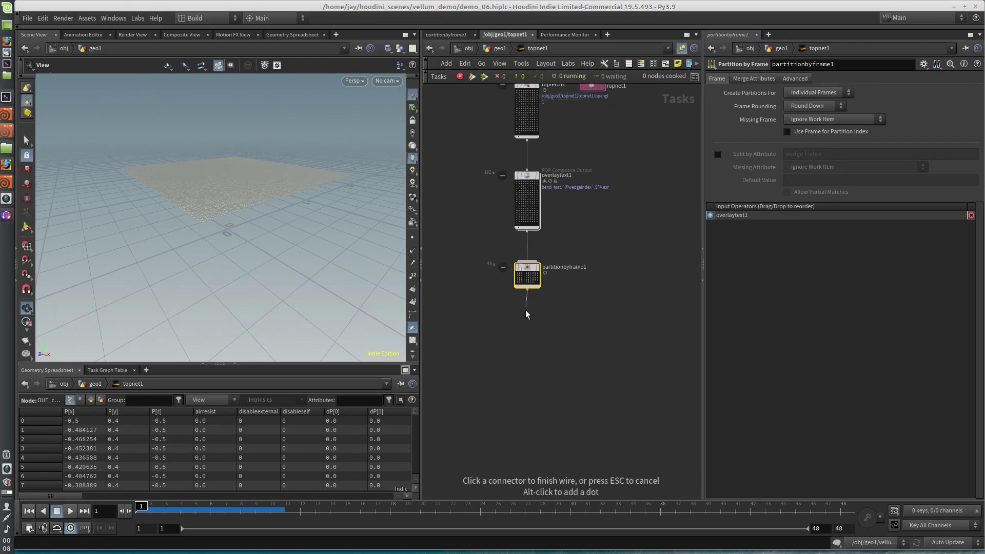
left_click(517, 340)
type("rop compo")
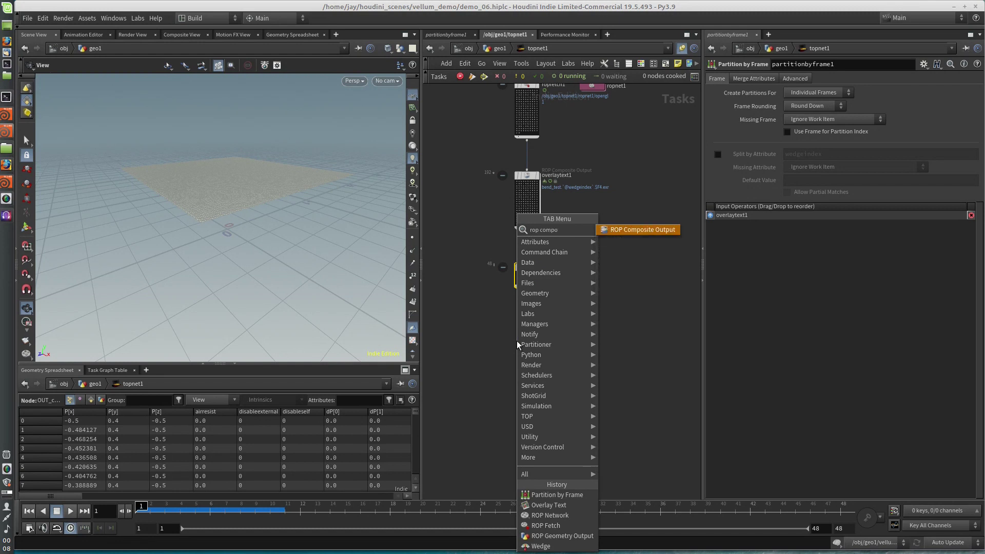
key("Return")
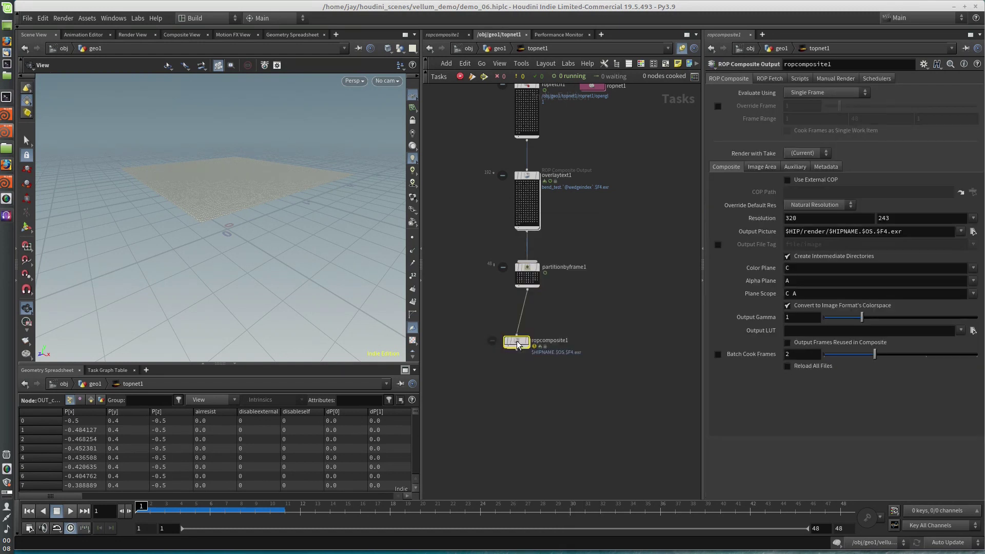
left_click(528, 328)
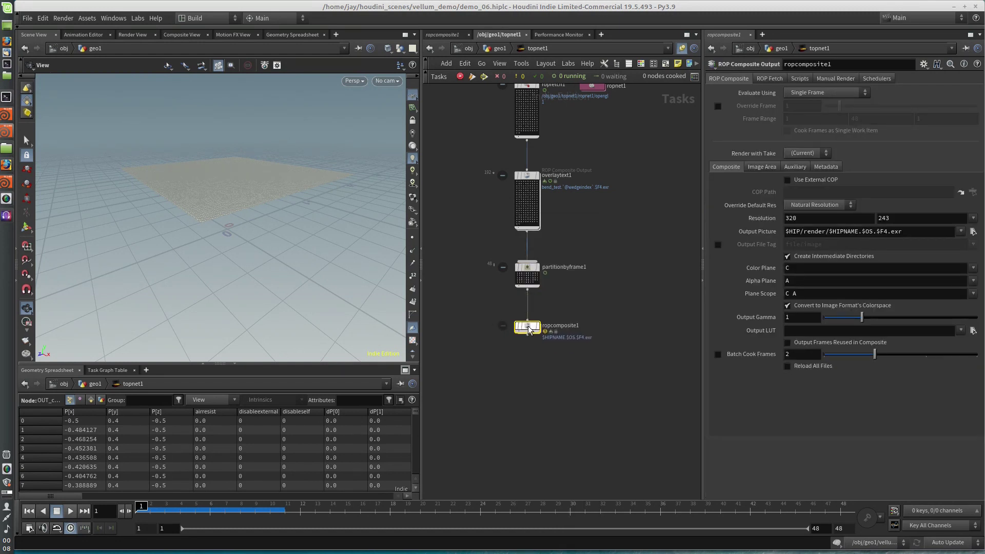
Place a COP2 Network, cop2net1, beside ropcomposite1 and go inside it.
key("Tab")
mouse_move(632, 328)
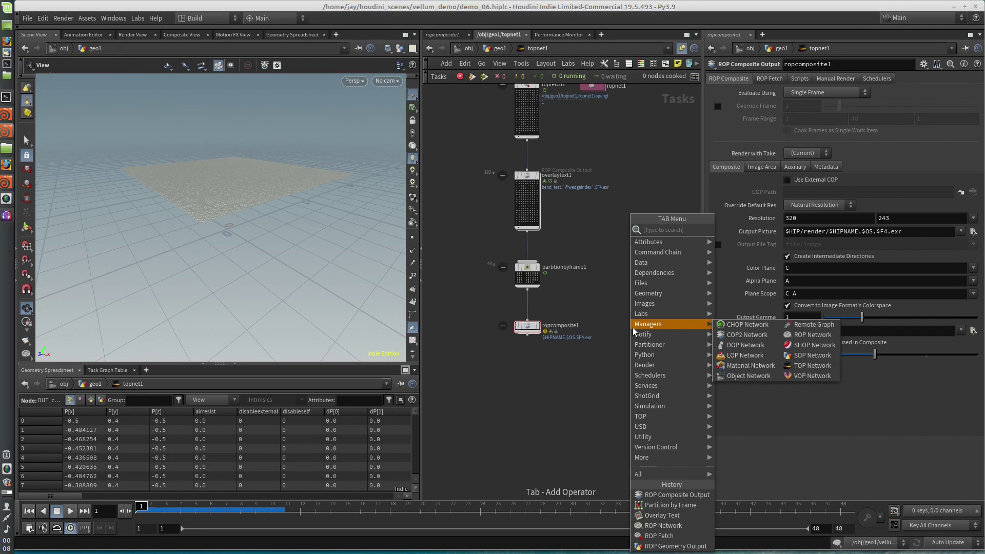
key("Return")
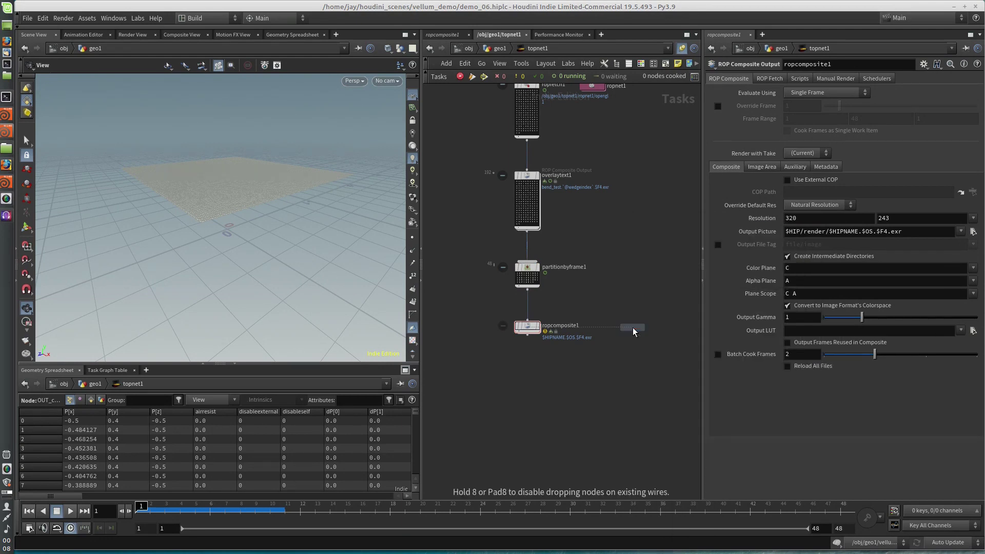
left_click(633, 327)
double_click(633, 327)
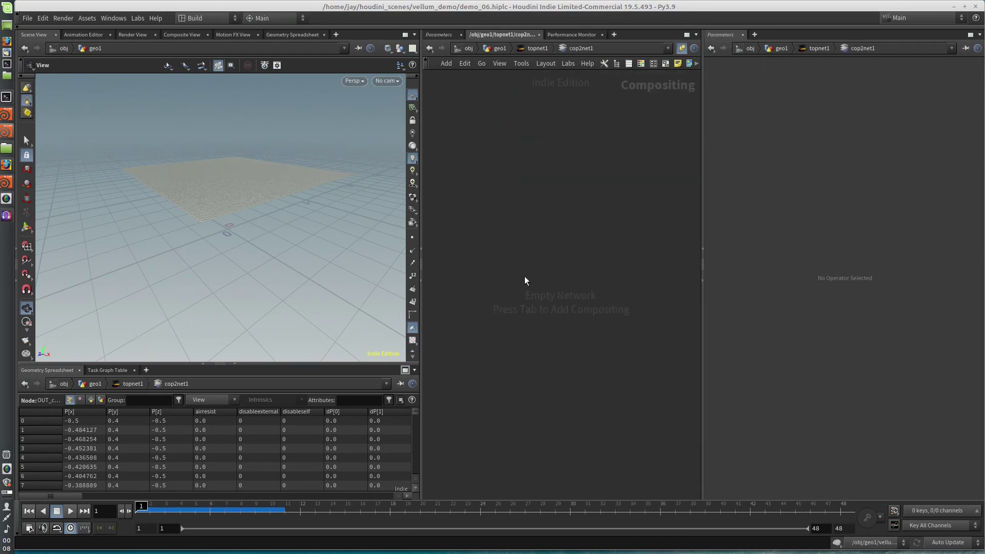
key("Tab")
type("file")
key("Return")
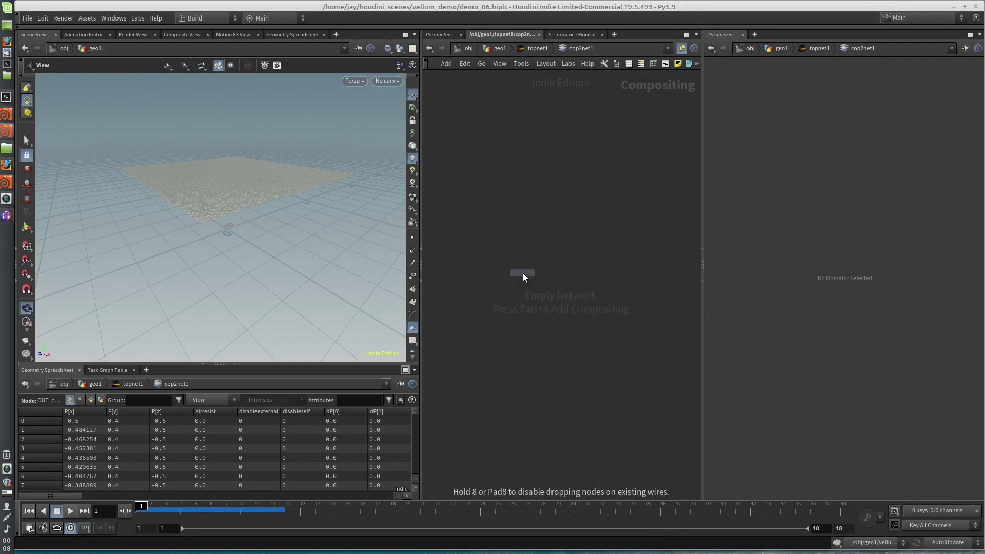
left_click(522, 273)
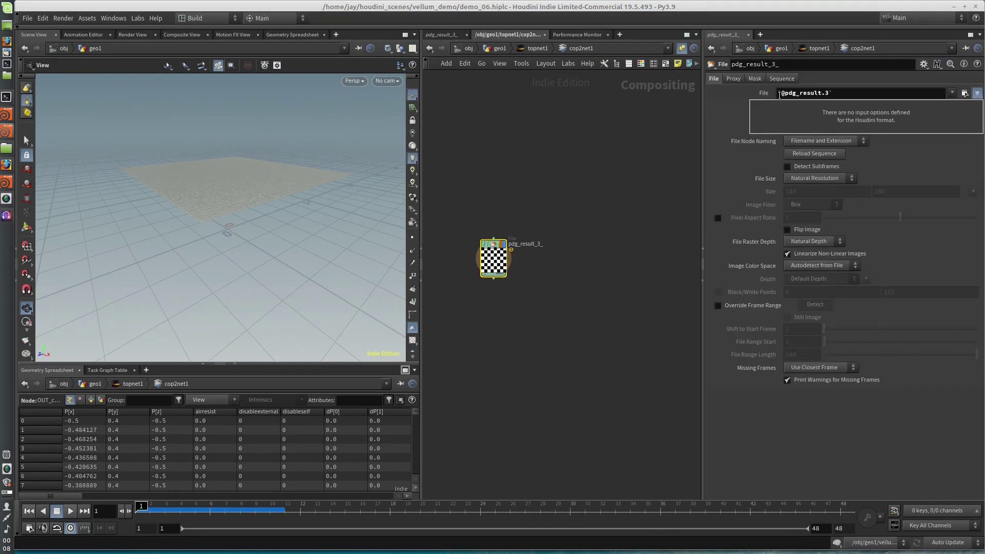
left_click(851, 91)
type("0")
key("Return")
left_click_drag(485, 240, 642, 316, "alt")
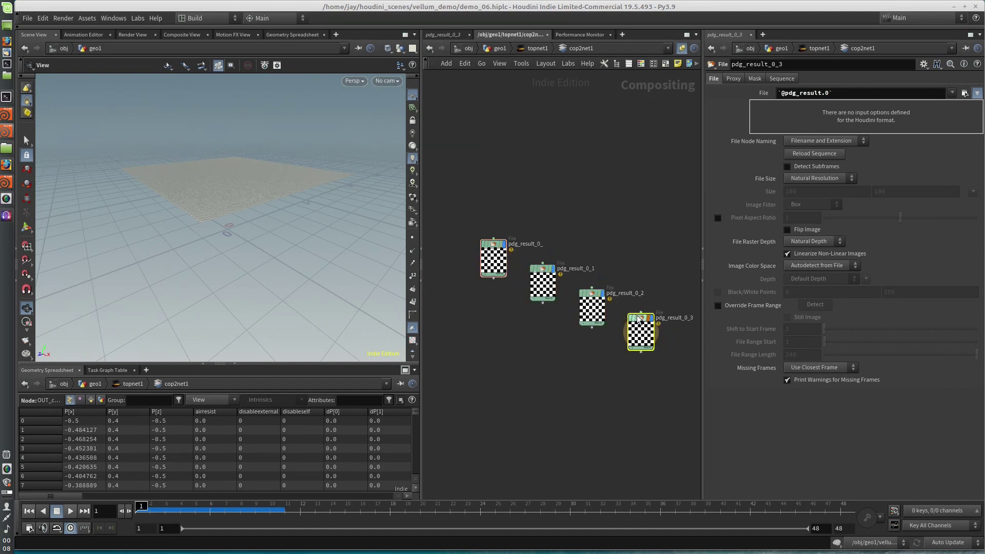
left_click(542, 275)
left_click(843, 96)
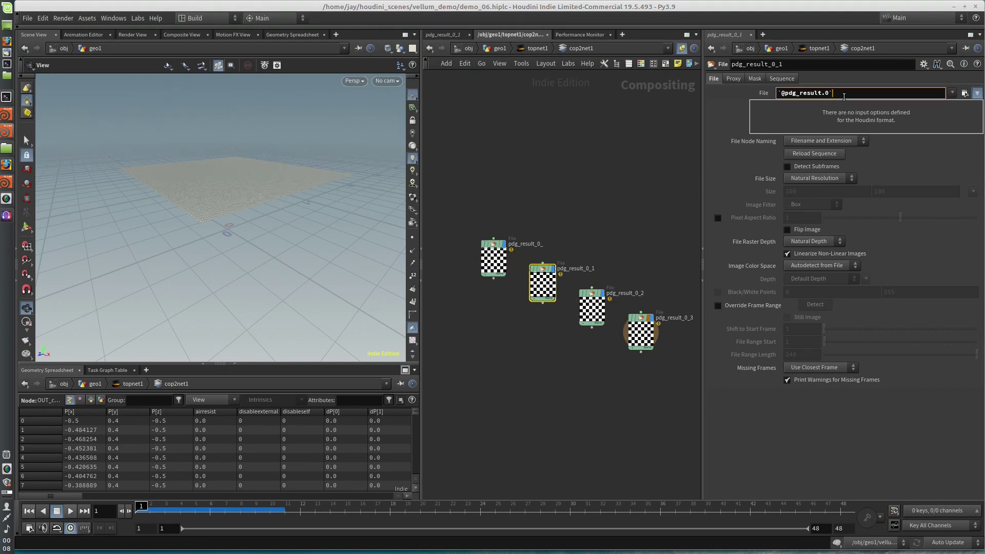
type("1")
key("Return")
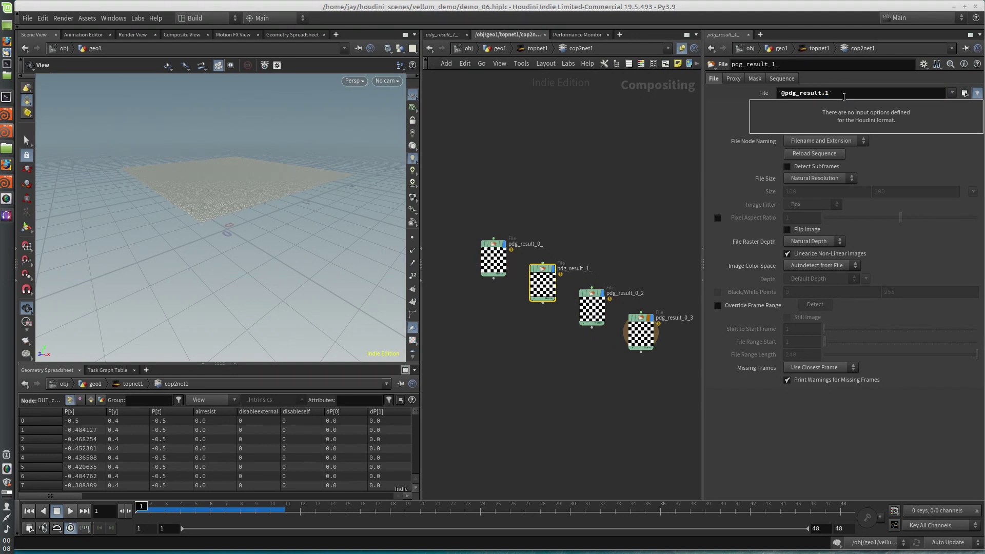
left_click(594, 294)
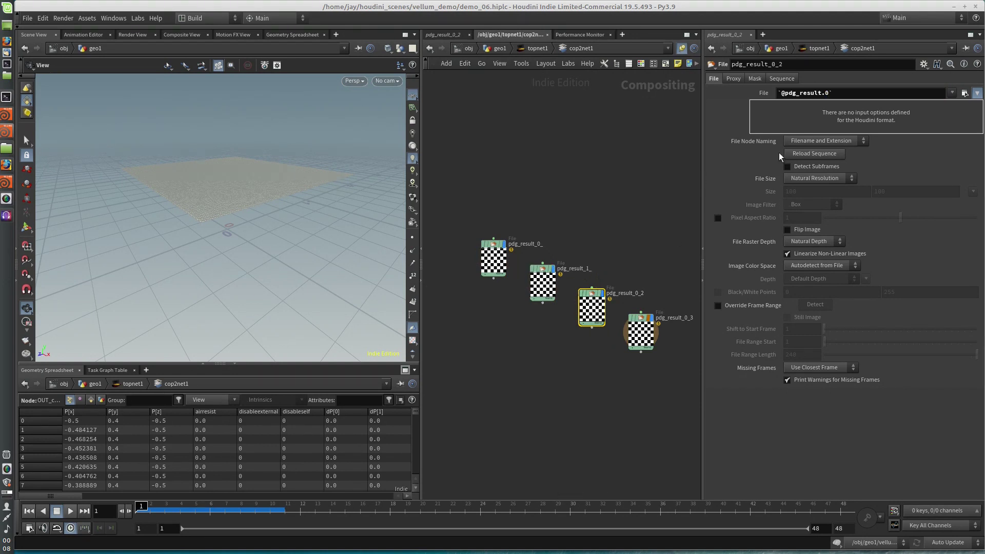
left_click(859, 95)
key("BackSpace")
type("2")
key("Return")
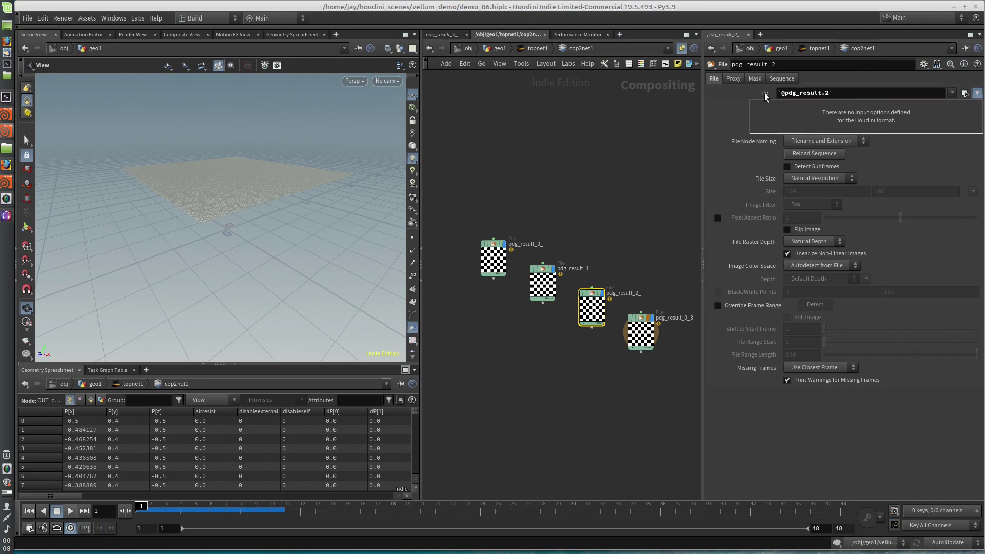
left_click(641, 319)
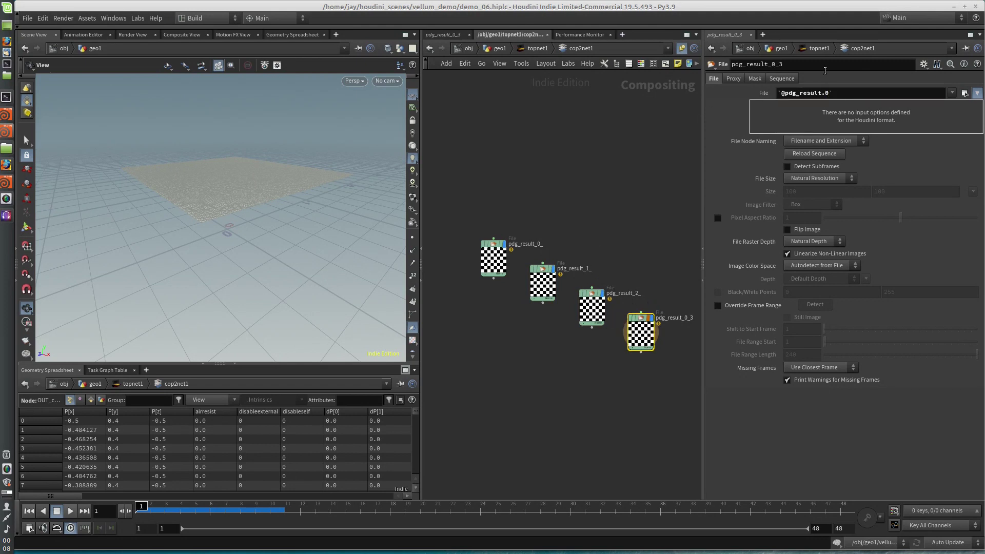
left_click(848, 93)
key("Return")
middle_click_drag(535, 367, 530, 319)
key("Tab")
Add interleave1 and wire pdg_result_0_ through pdg_result_3_ into its four inputs.
type("mosaic")
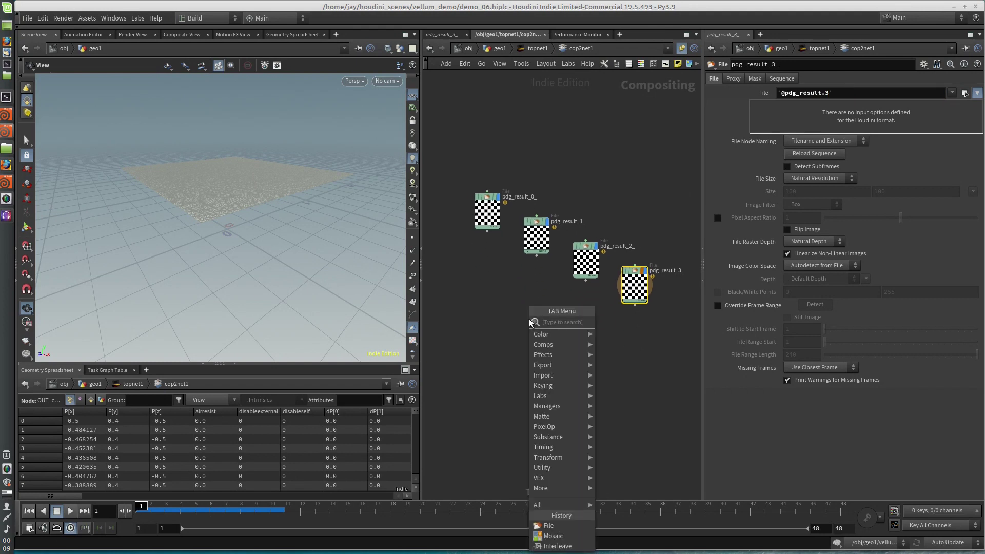
key("Return")
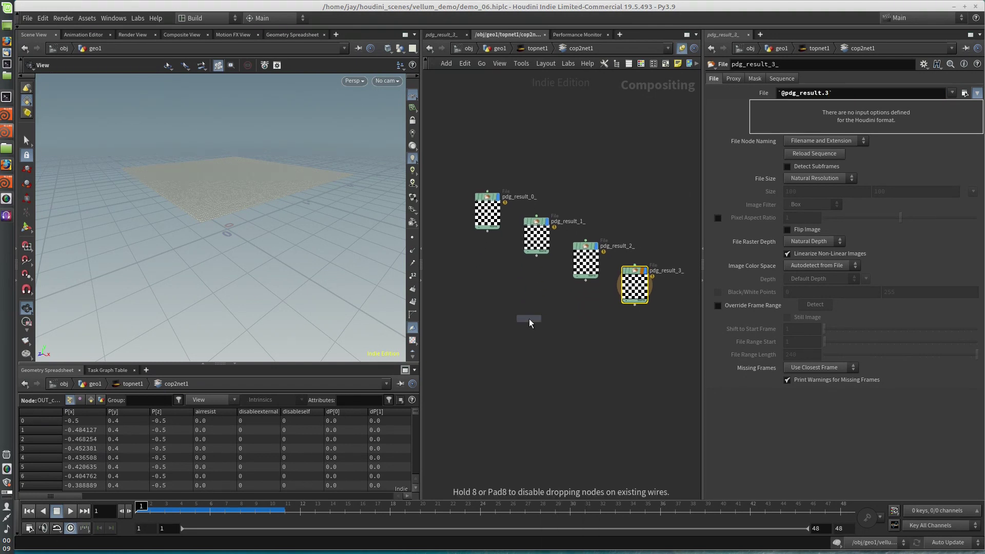
left_click(528, 318)
left_click(488, 232)
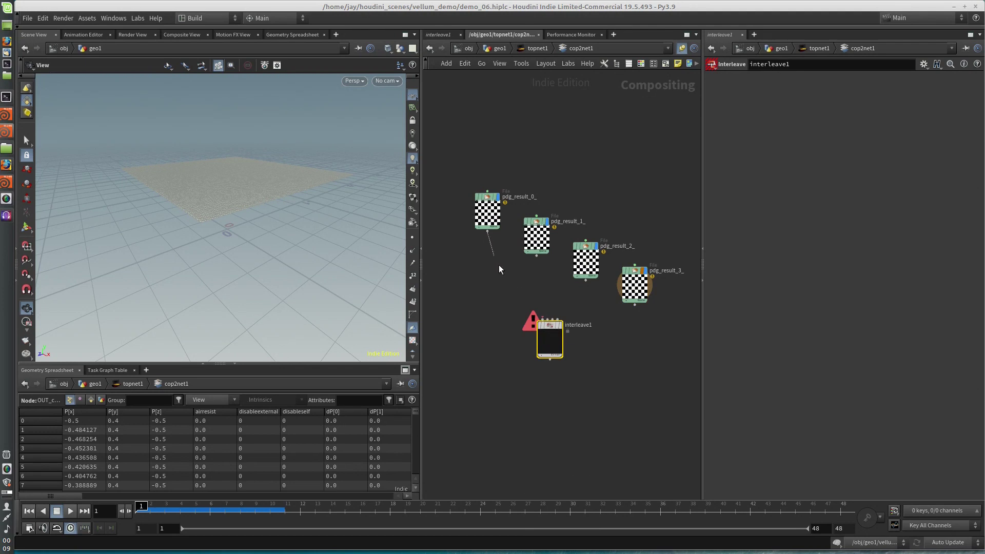
left_click(543, 319)
left_click(537, 255)
left_click(546, 320)
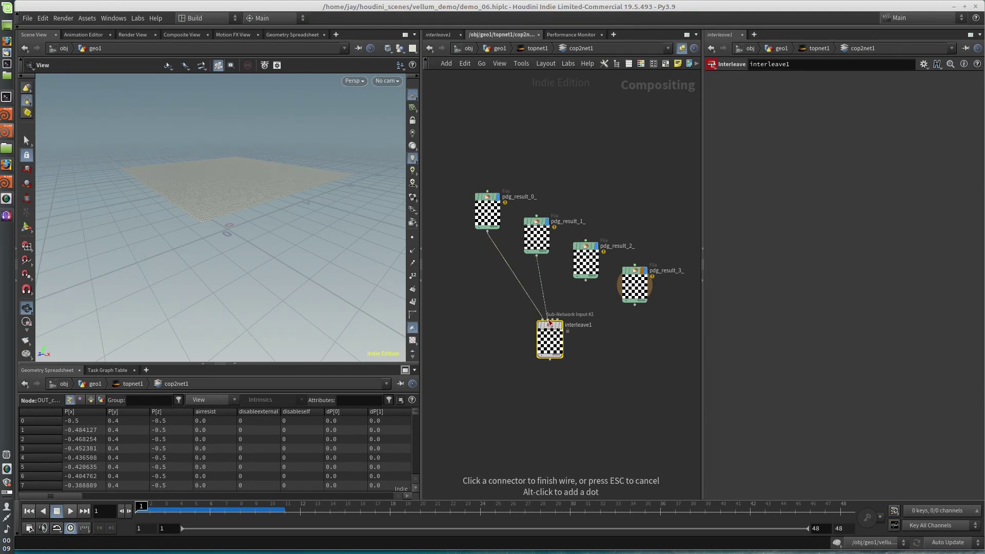
left_click(585, 281)
left_click(553, 319)
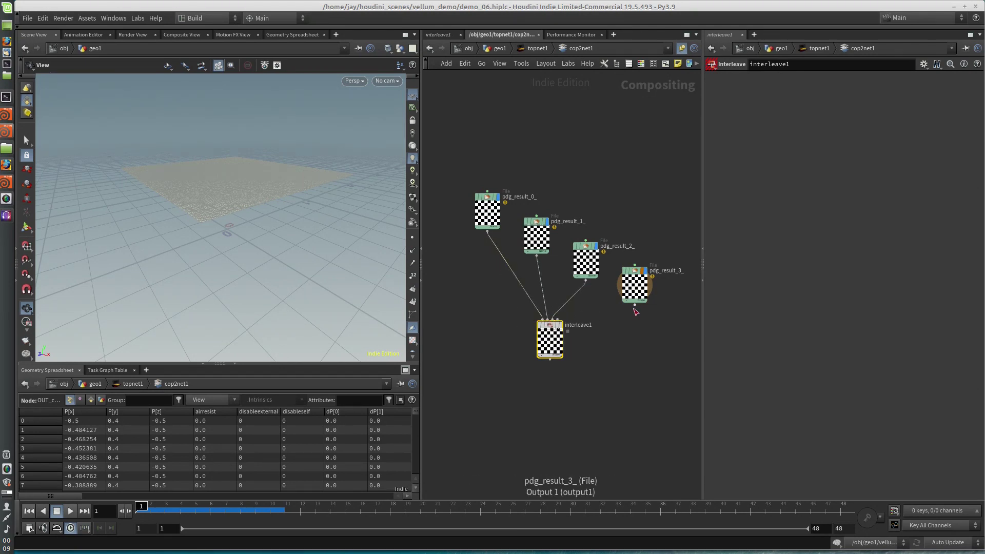
left_click(634, 305)
left_click(558, 320)
Add a Mosaic node fed by interleave1's output.
left_click(550, 361)
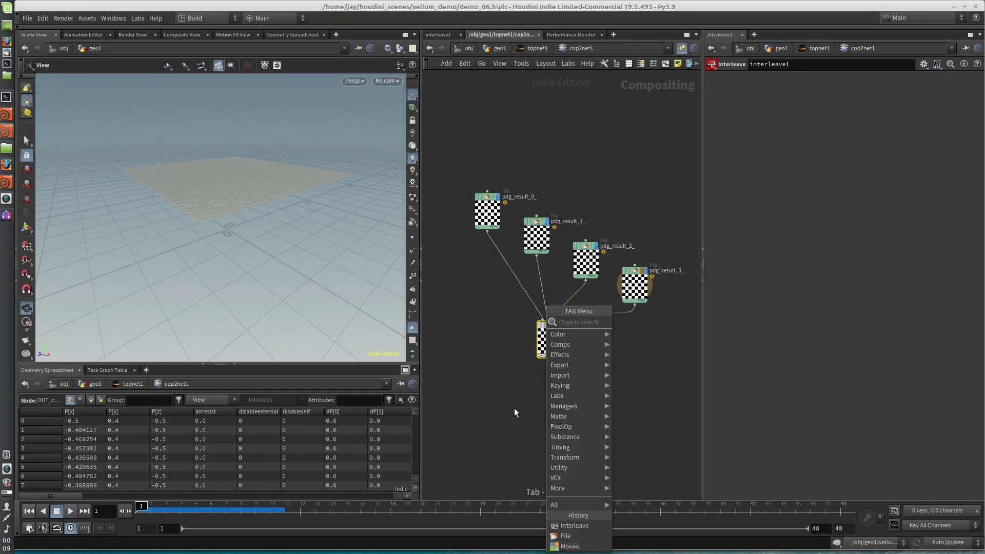
type("mosaic")
key("Return")
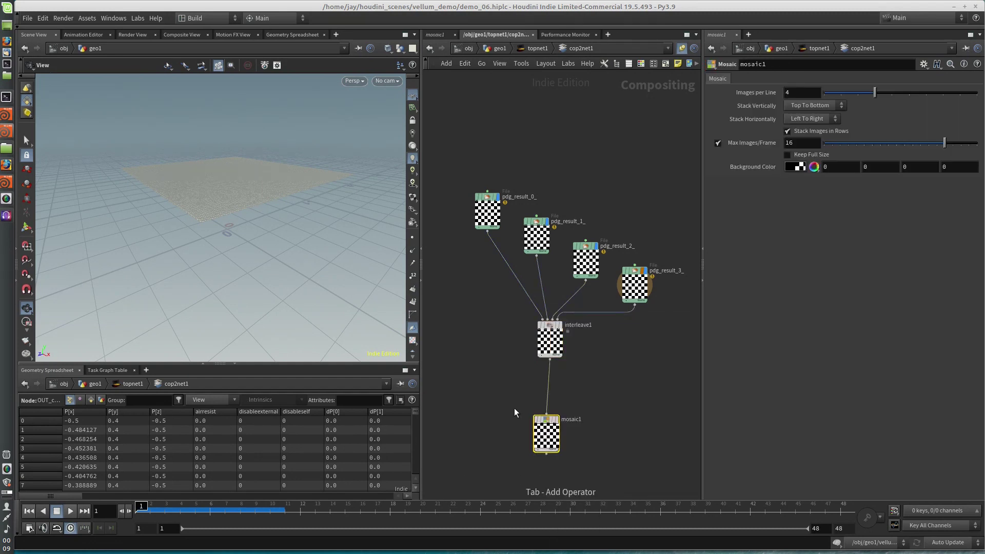
Give mosaic1 2 images per line and max 4 images per frame, then return to topnet1.
left_click_drag(547, 421, 551, 382)
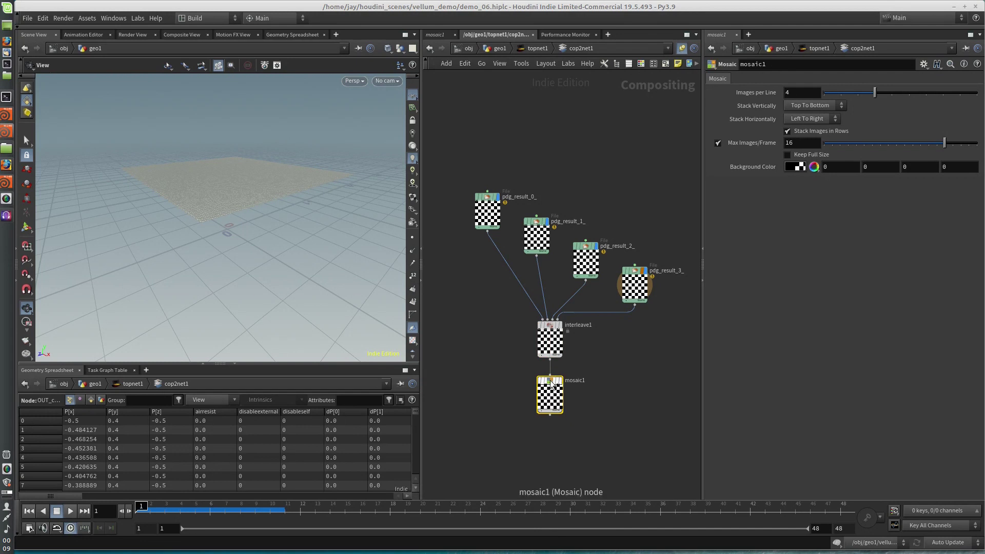
left_click(845, 95)
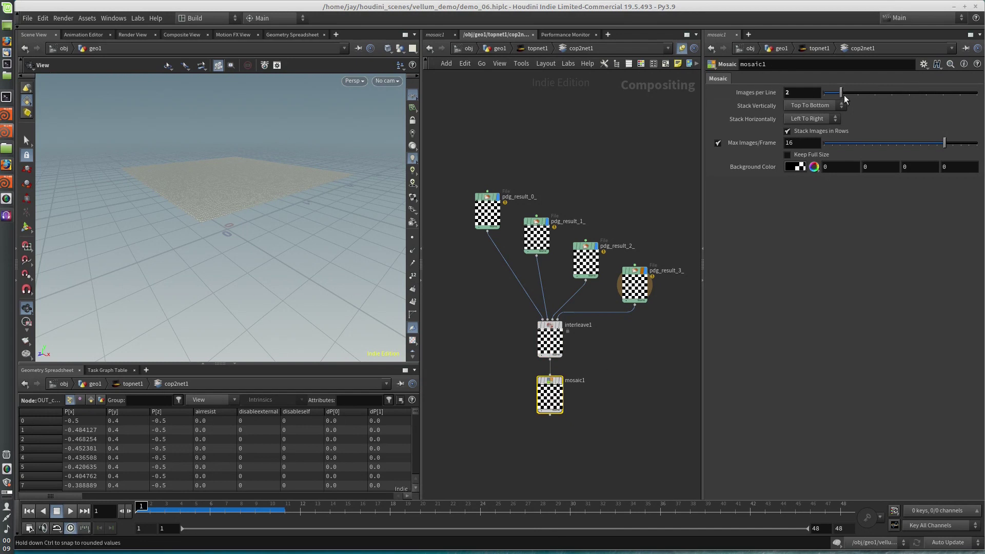
left_click(853, 144)
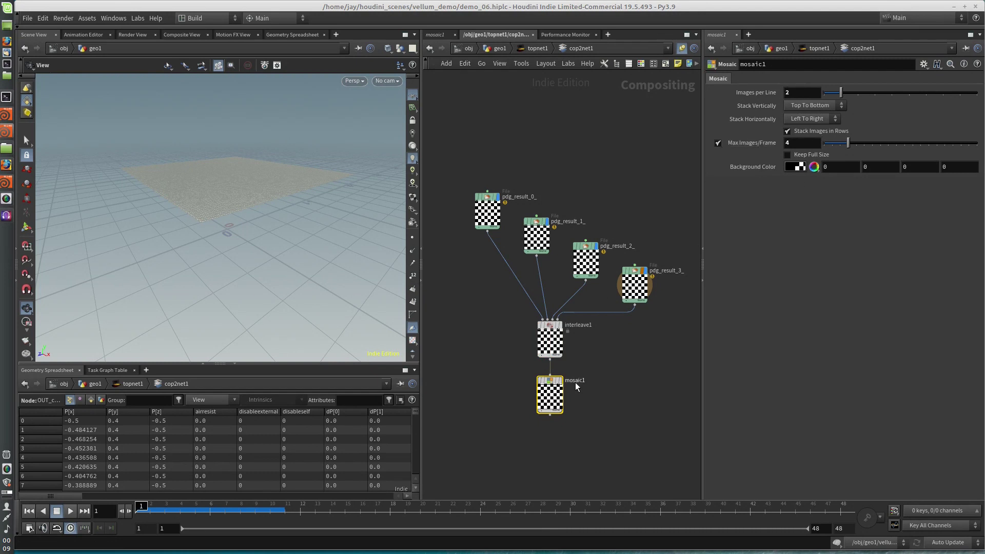
key("u")
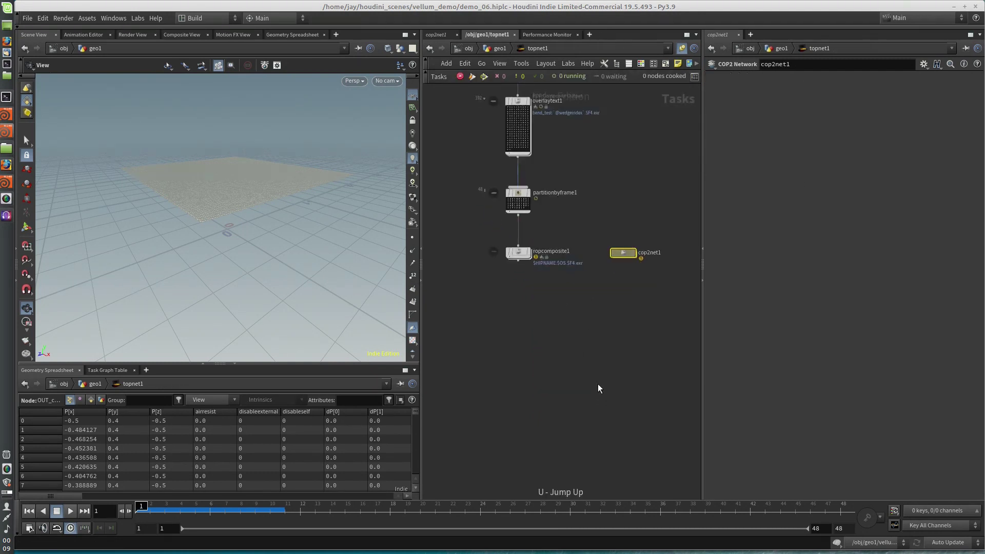
Make ropcomposite1 render from the external COP cop2net1/mosaic1.
left_click(518, 252)
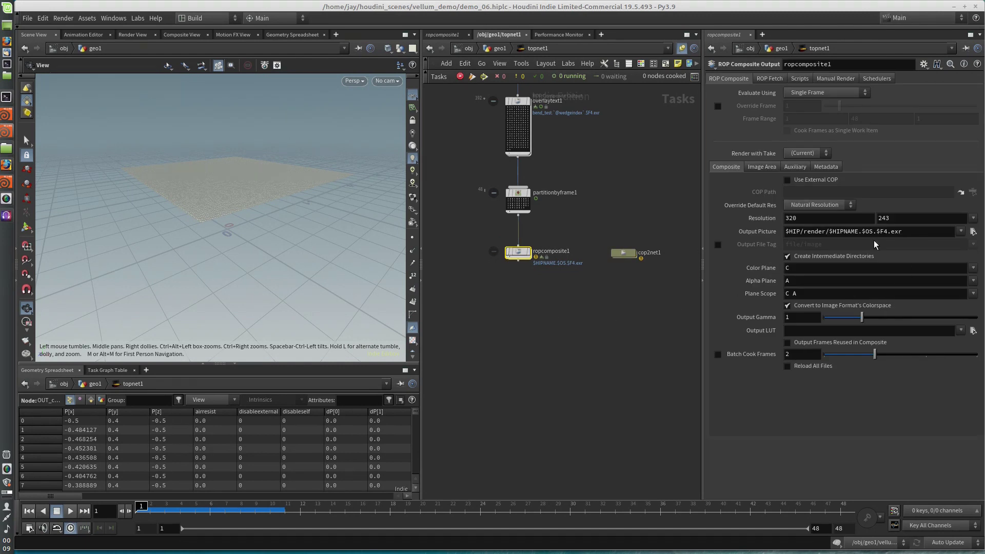
left_click(807, 179)
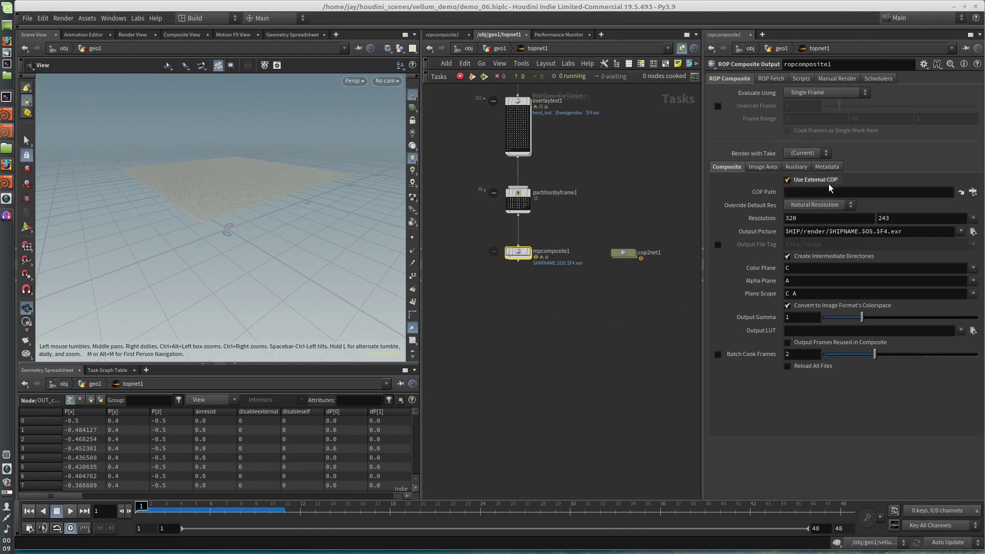
left_click(973, 192)
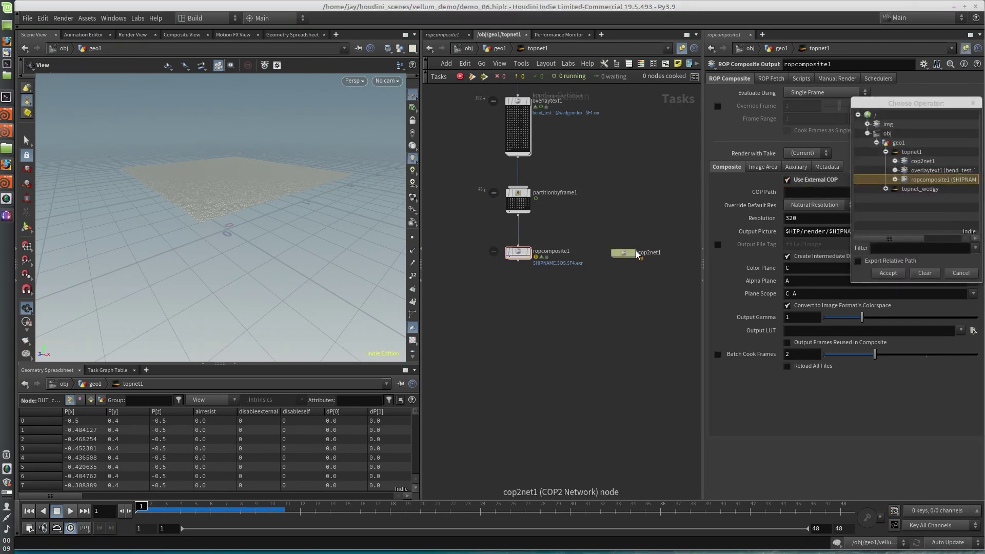
double_click(627, 251)
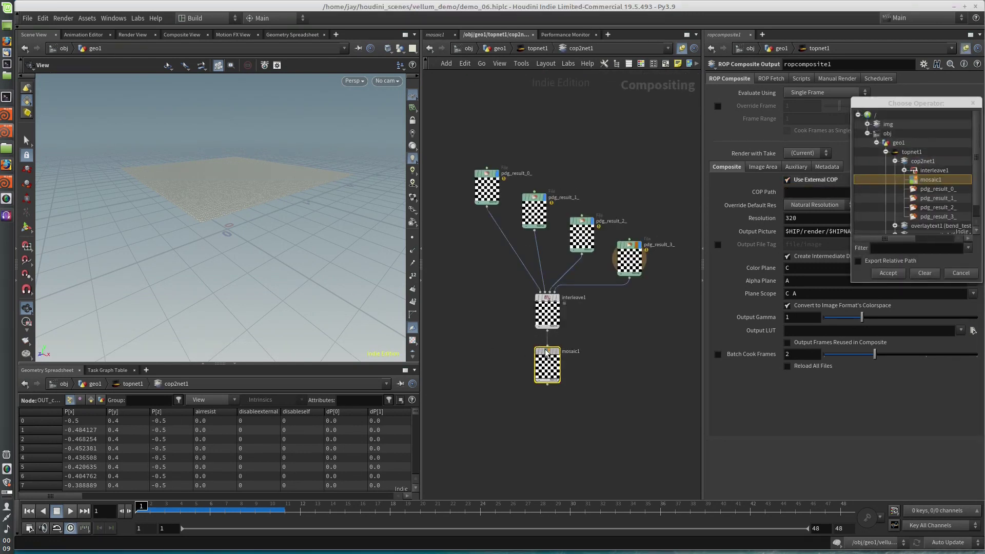
left_click(888, 273)
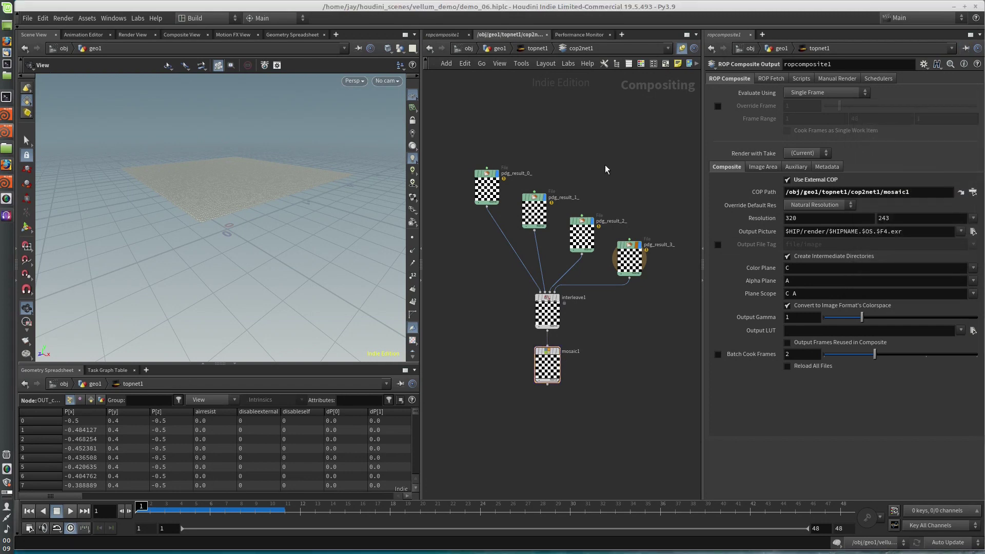
key("u")
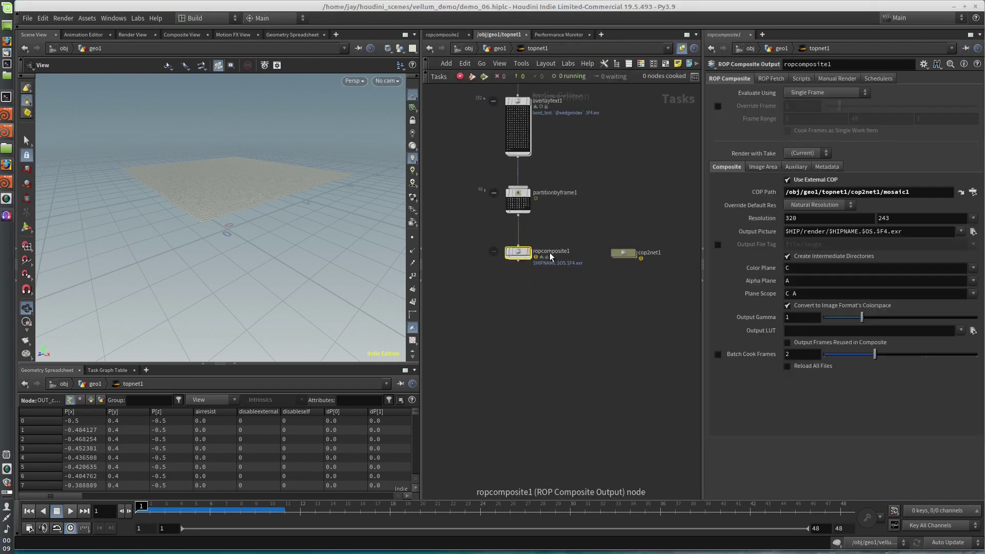
Rename ropcomposite1's output picture to $HIP/render/compositeFrame.$F4.exr.
left_click(852, 231)
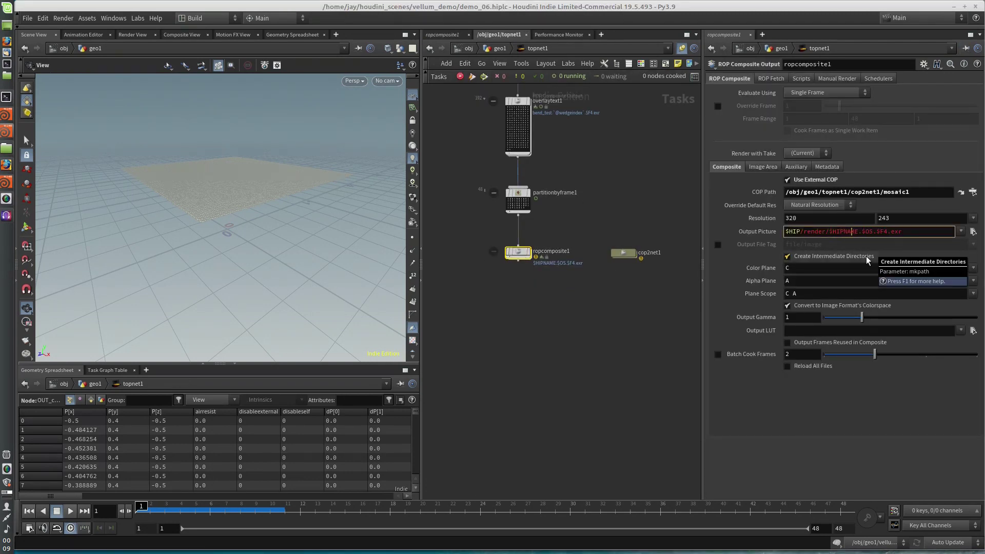
key("shift+Right")
key("BackSpace")
type("co")
type("mpositeFrame")
key("Return")
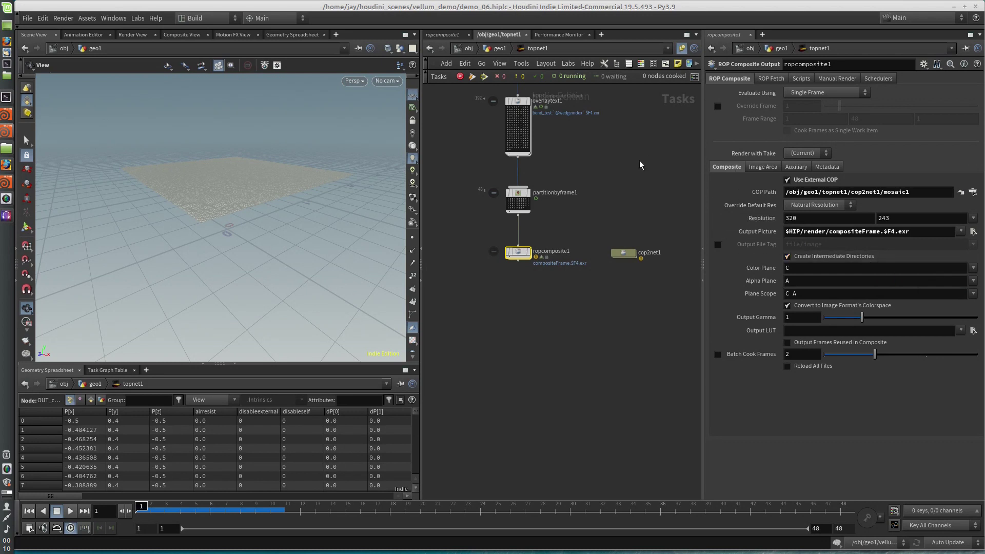
left_click(771, 78)
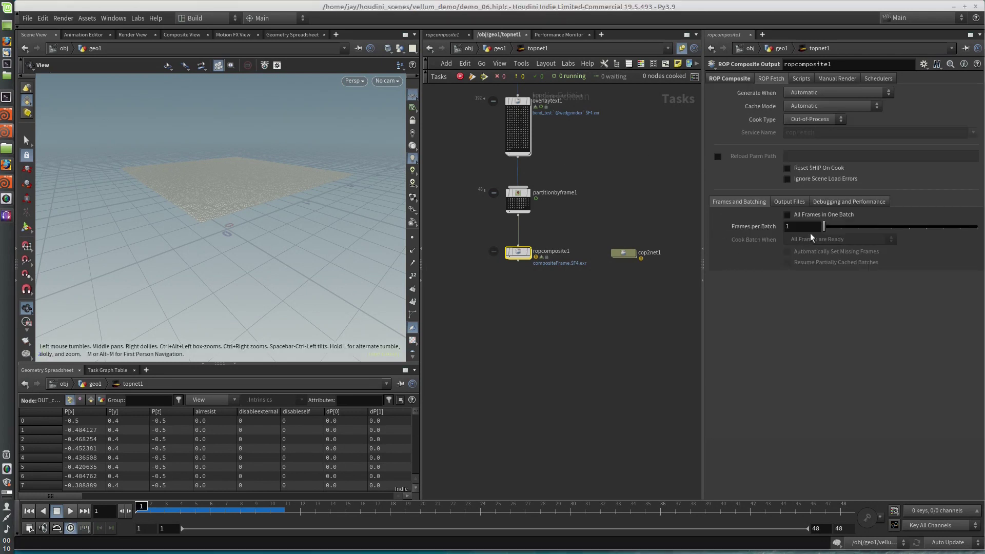
Raise Frames per Batch to 5 and generate ropcomposite1's work items.
left_click(880, 224)
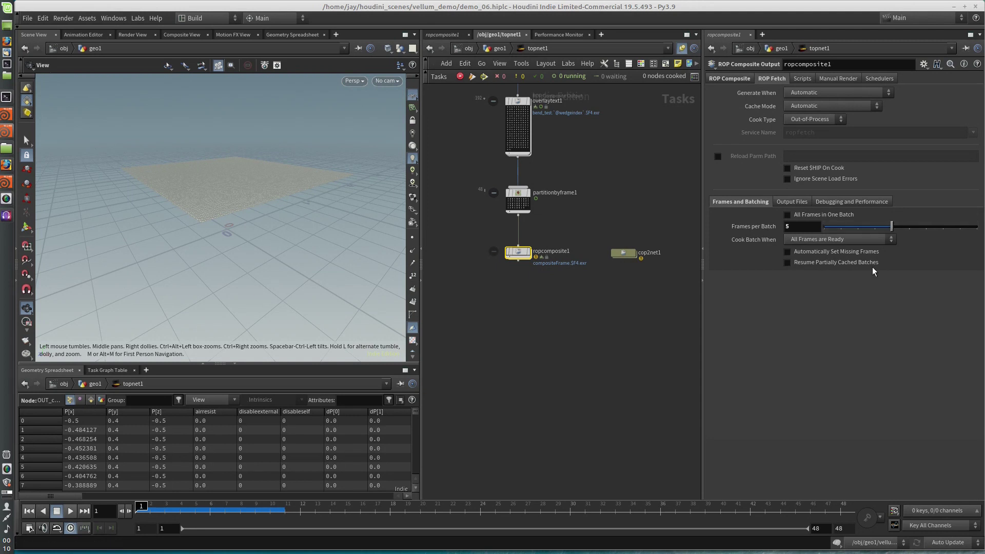
right_click(519, 253)
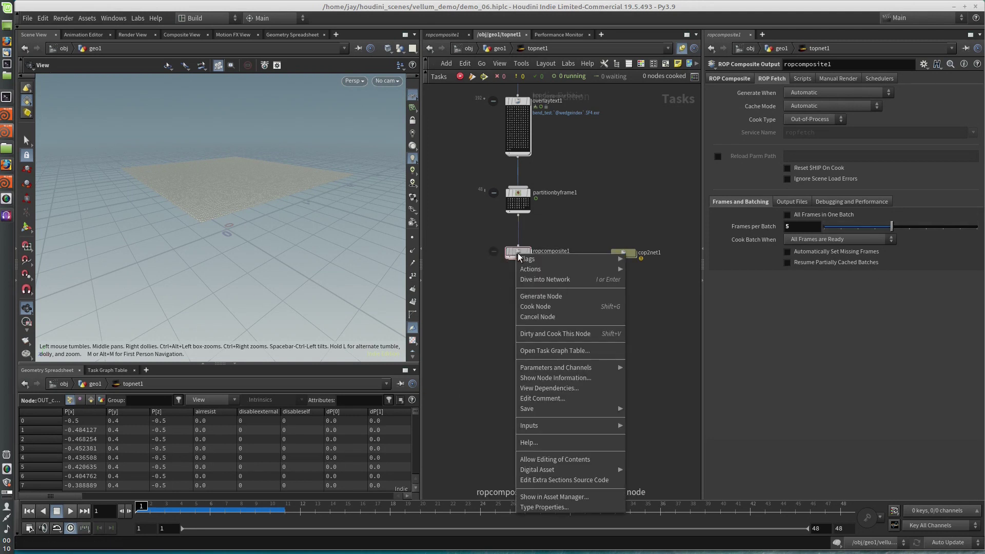
left_click(541, 295)
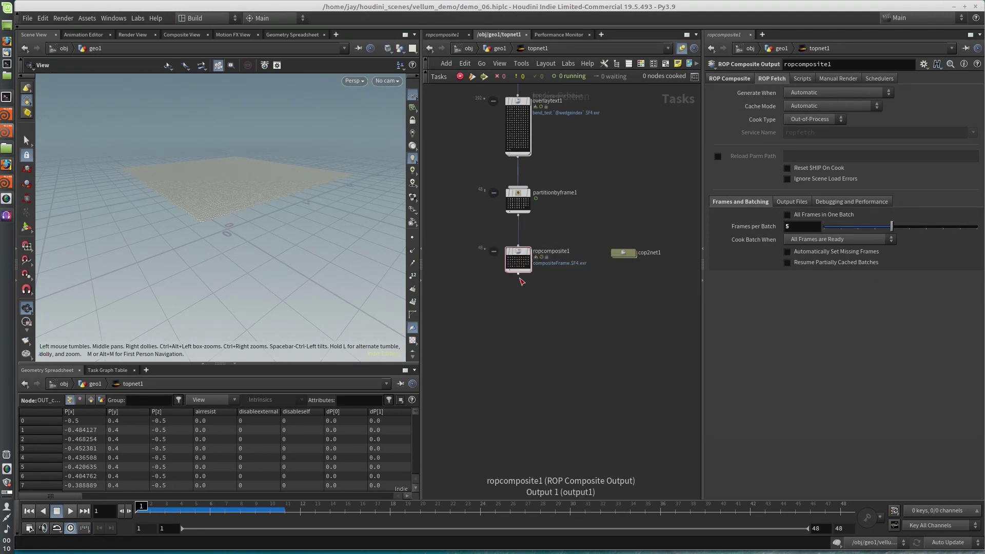
Start adding a Wait for All node from ropcomposite1's output.
left_click(521, 280)
key("Tab")
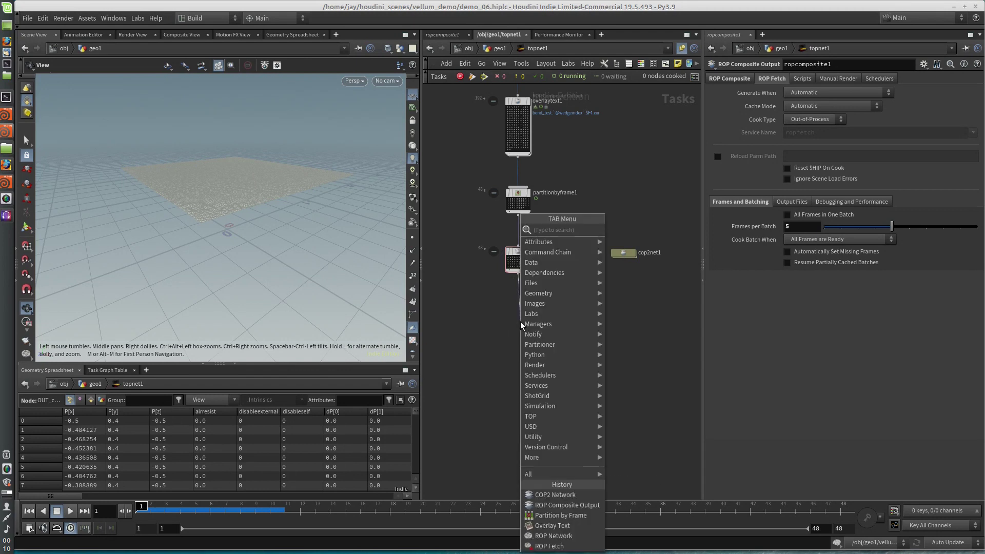
type("wai")
key("Escape")
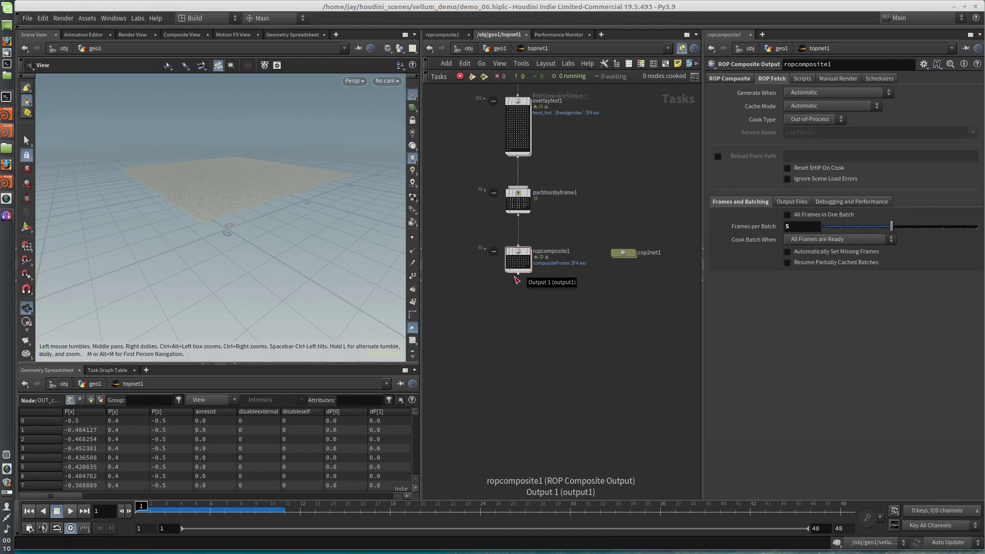
left_click(518, 279)
left_click(515, 304)
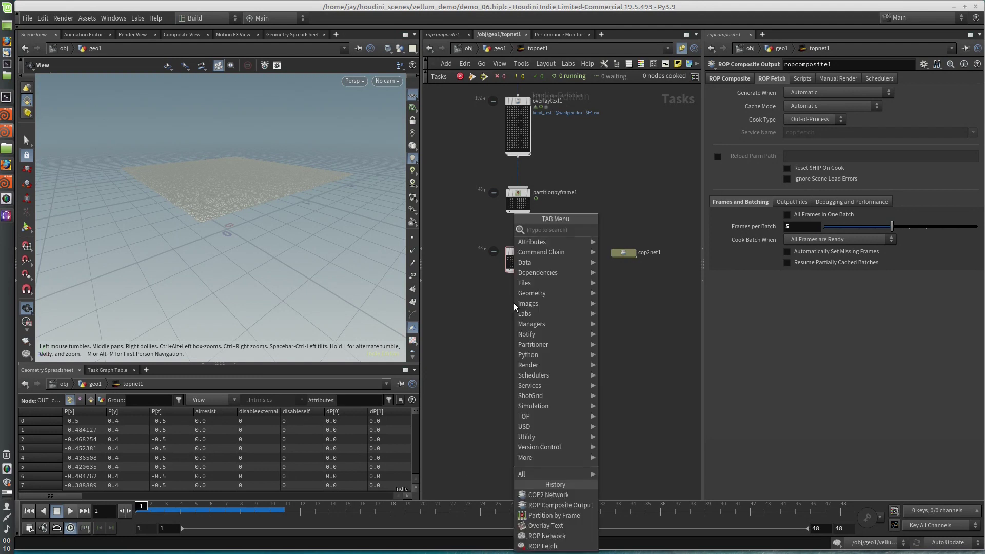
Add waitforall1 under ropcomposite1 and generate its work item.
type("waitfor")
key("Return")
left_click(513, 302)
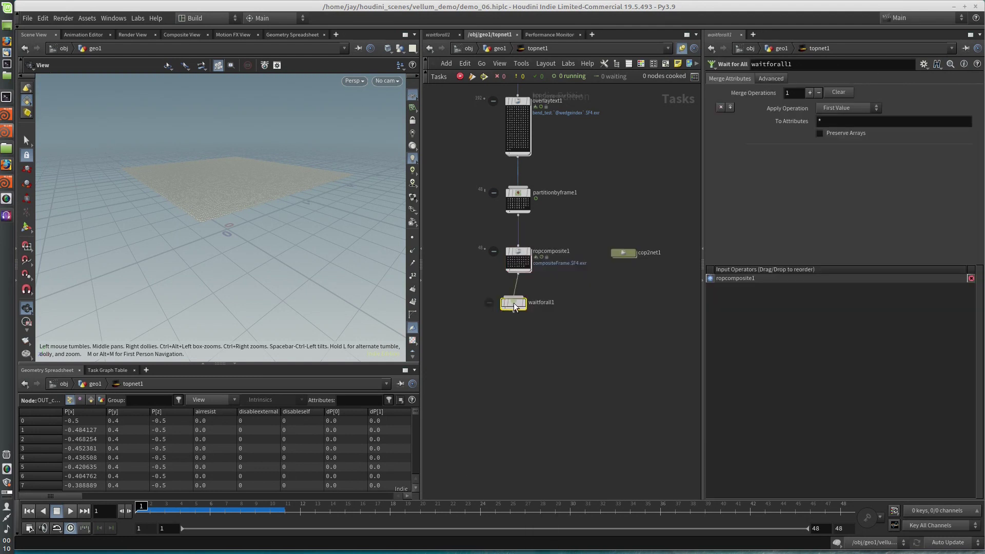
left_click_drag(514, 307, 518, 309)
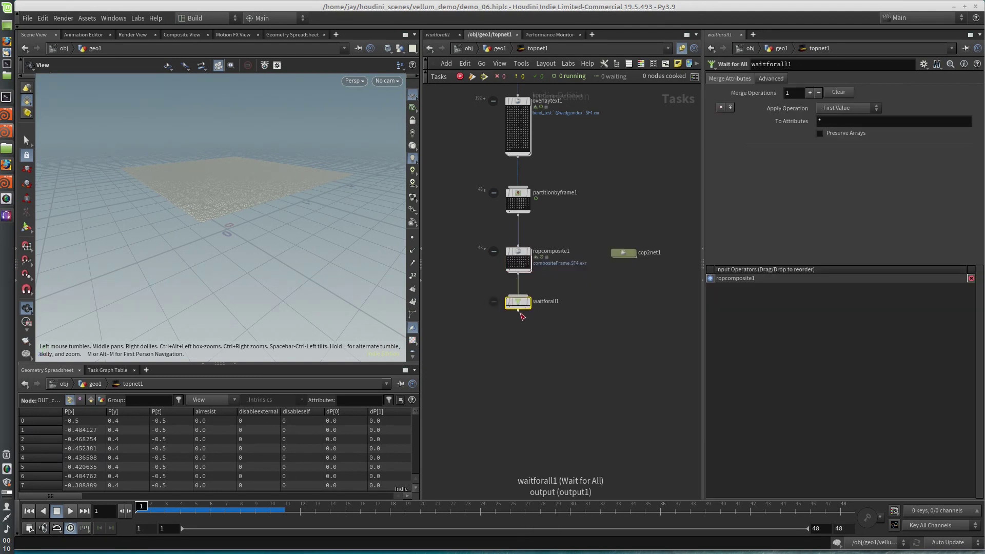
right_click(518, 304)
left_click(543, 334)
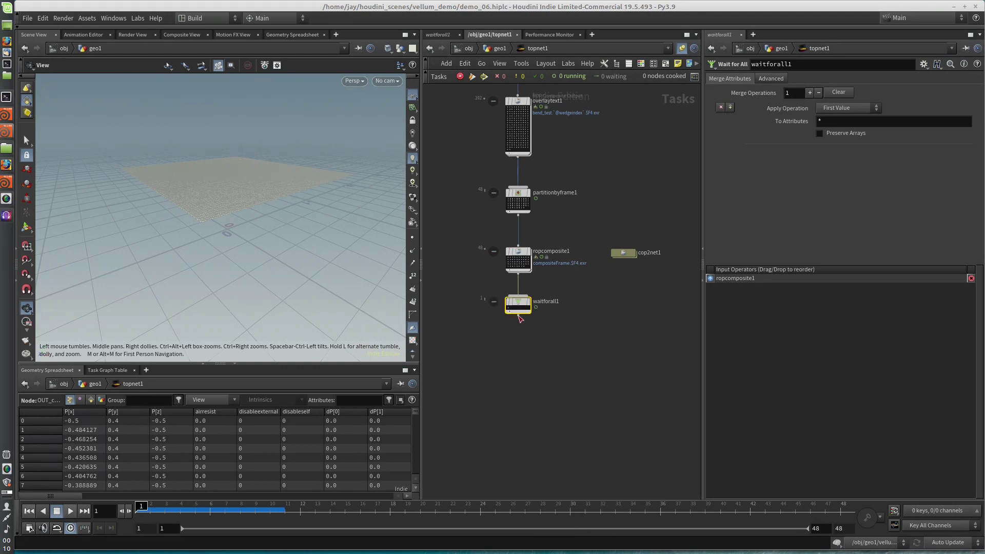
Add an FFmpeg Encode Video node below waitforall1.
key("Tab")
type("ffmp")
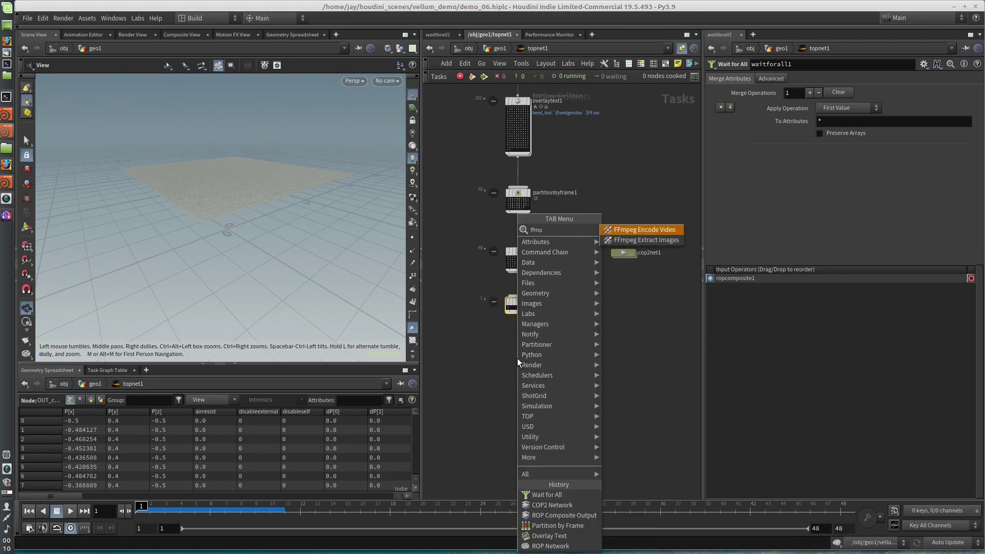
key("Return")
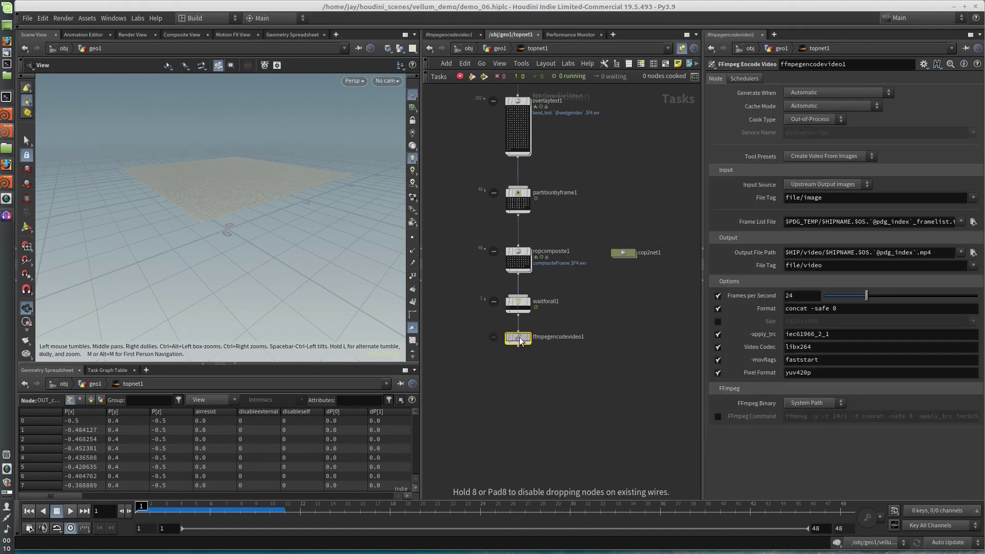
left_click(521, 339)
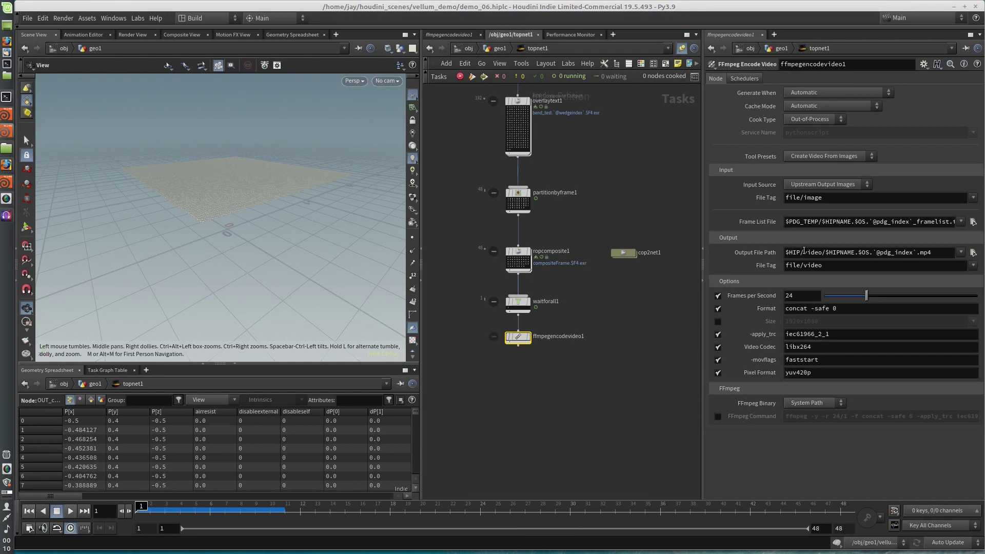
Set the encoder output to $HIP/video/bend_test.mp4 and generate its work item.
left_click(825, 253)
key("shift+Right")
key("shift+Right")
key("shift+Right")
key("shift+Right")
key("shift+Right")
key("shift+Right")
key("shift+Right")
key("shift+Right")
key("shift+Right")
key("shift+Right")
key("shift+Right")
key("shift+Right")
key("shift+Right")
key("shift+Right")
key("shift+Right")
key("shift+Right")
key("shift+Right")
key("shift+Right")
key("shift+Right")
key("shift+Right")
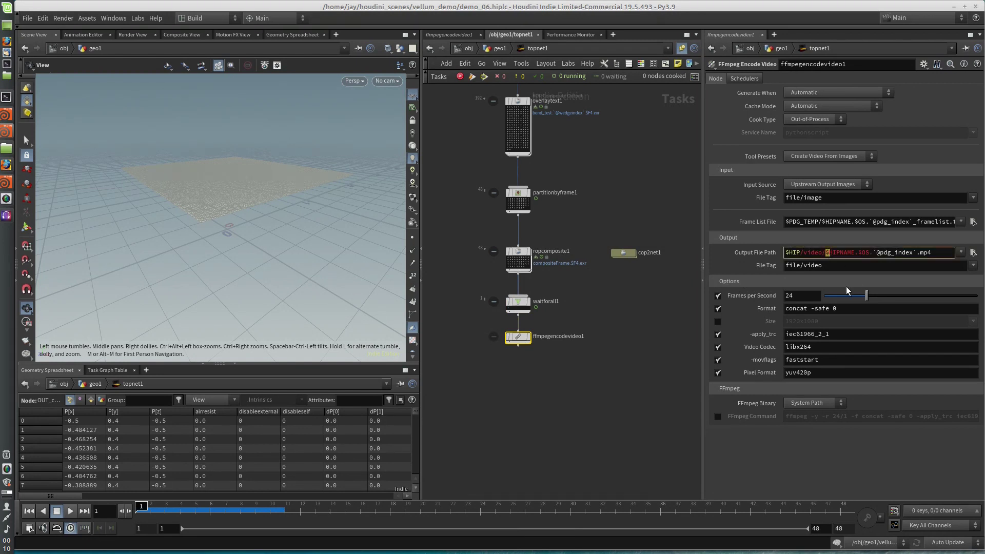
key("BackSpace")
type("bend_test")
key("Return")
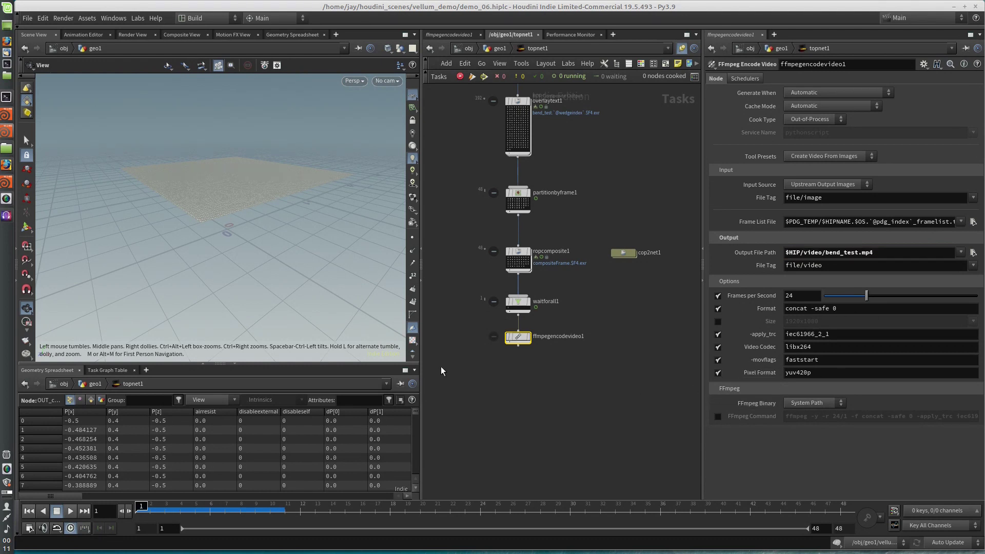
right_click(521, 337)
left_click(526, 343)
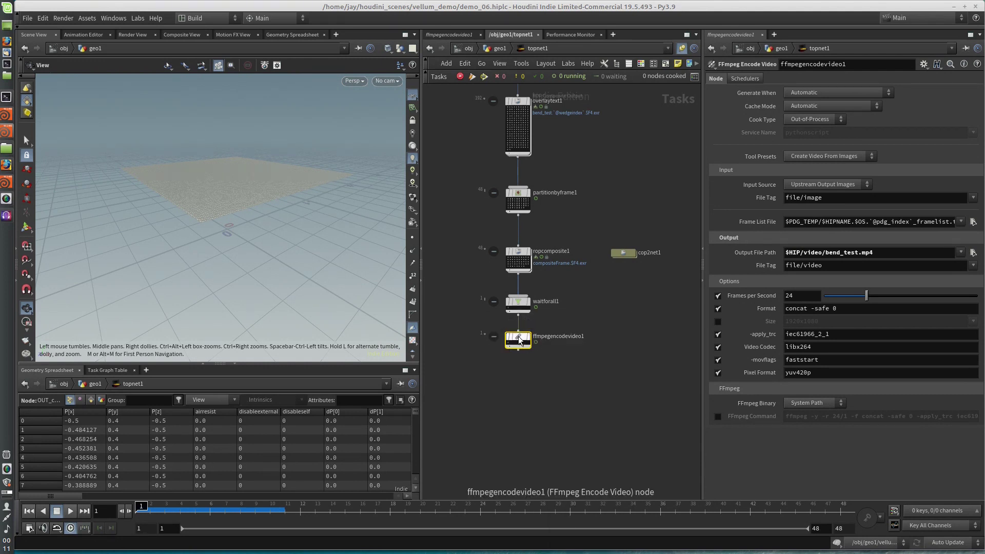
Frame the cooked task graph to inspect the wedge, scheduler and encoder nodes.
key("h")
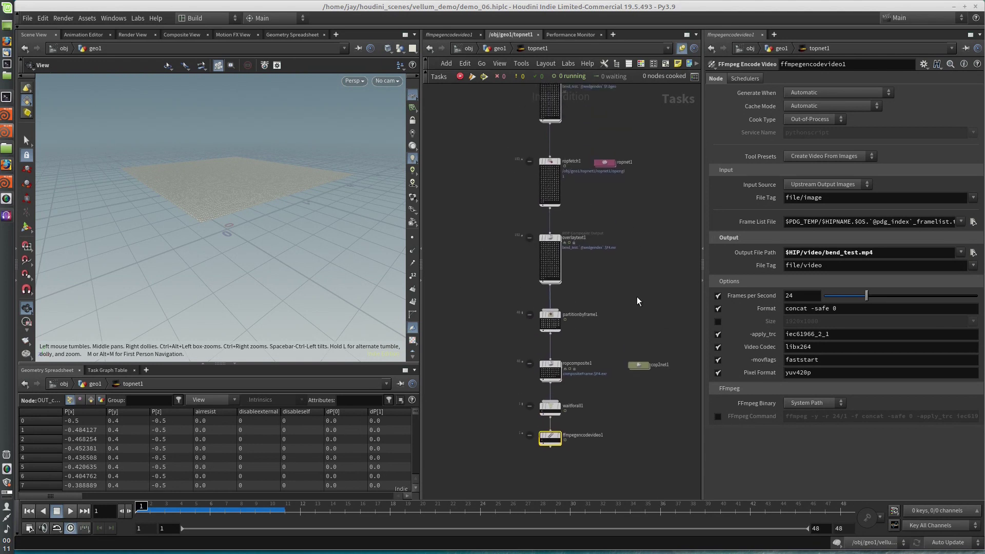
middle_click_drag(628, 269, 614, 315)
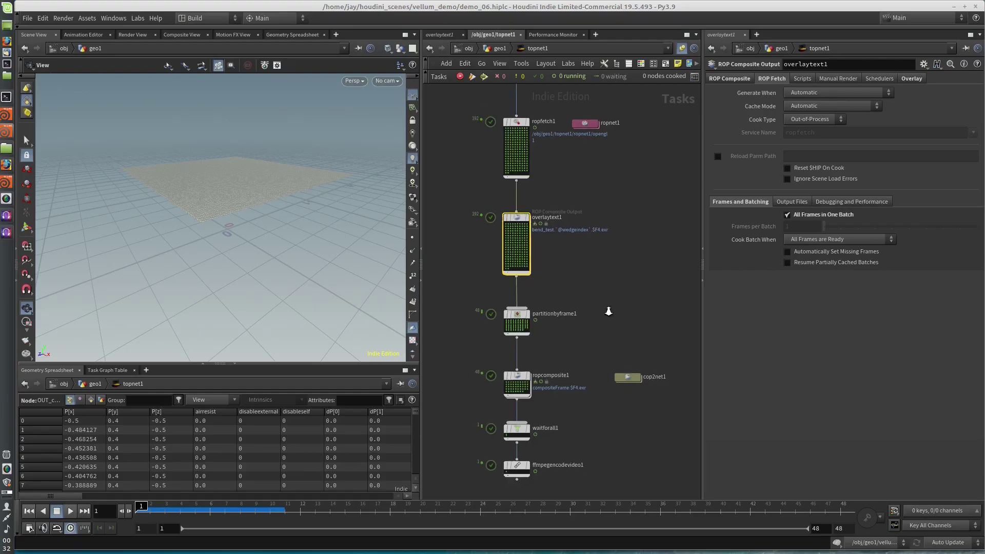
scroll(568, 301, "down", 3)
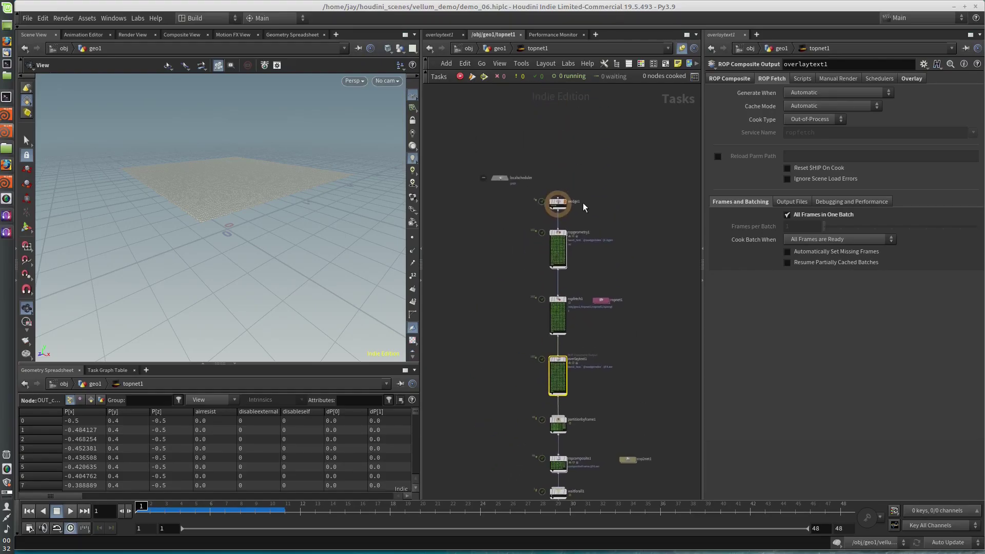
left_click_drag(615, 395, 639, 328)
In a terminal, list the video folder and enter 'vlc bend_test.mp4'.
key("ctrl+alt+t")
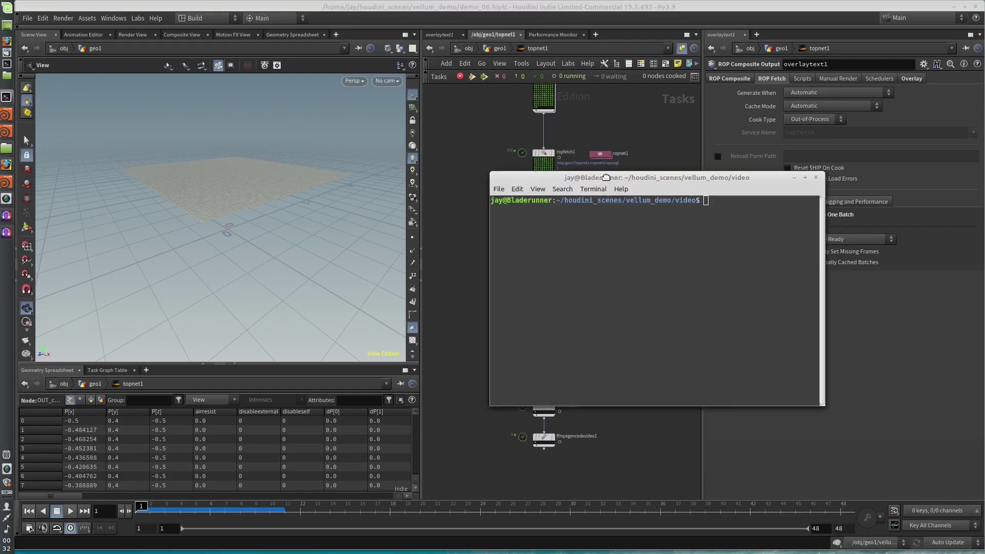
left_click_drag(606, 178, 372, 165)
type("ls")
key("Return")
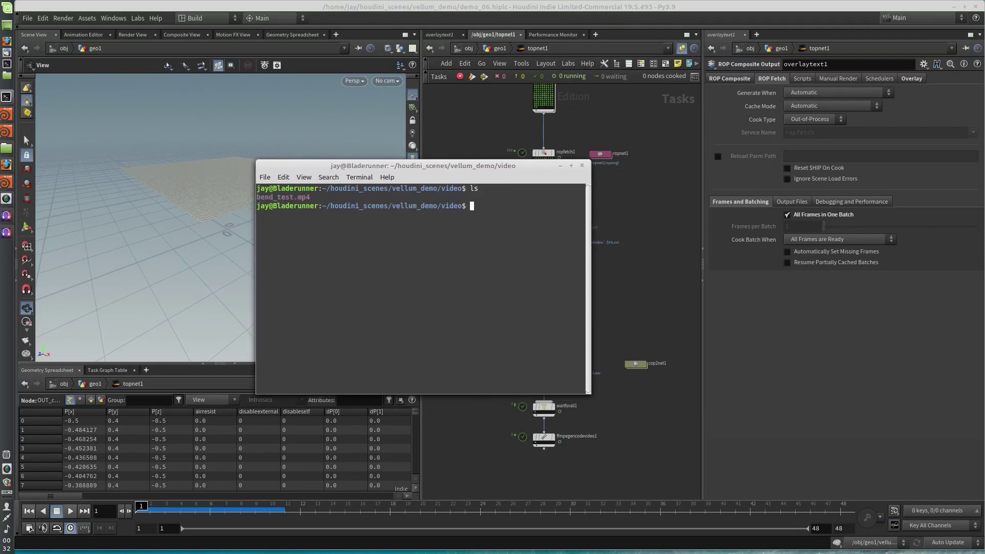
type("v")
type("lc bend_test.mp4")
Play bend_test.mp4 in VLC to review the 2x2 mosaic of bend values.
key("Return")
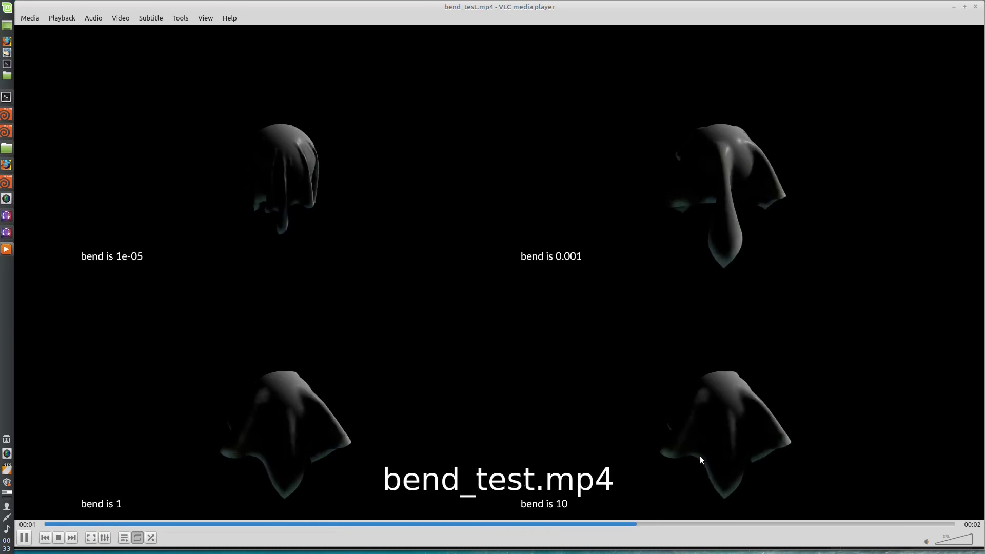
Close the video player and return to the Houdini network view.
key("ctrl+q")
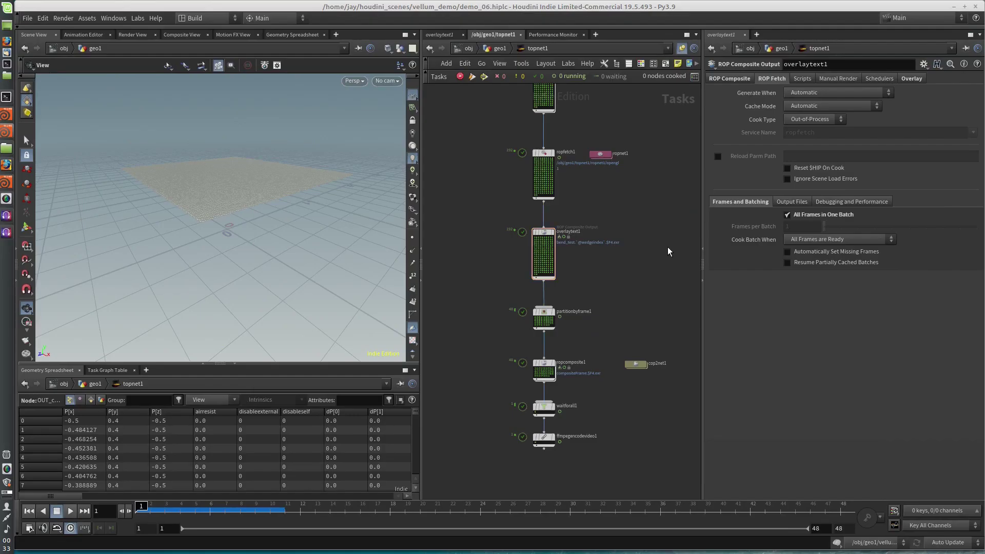
scroll(623, 288, "up", 2)
scroll(615, 342, "up", 1)
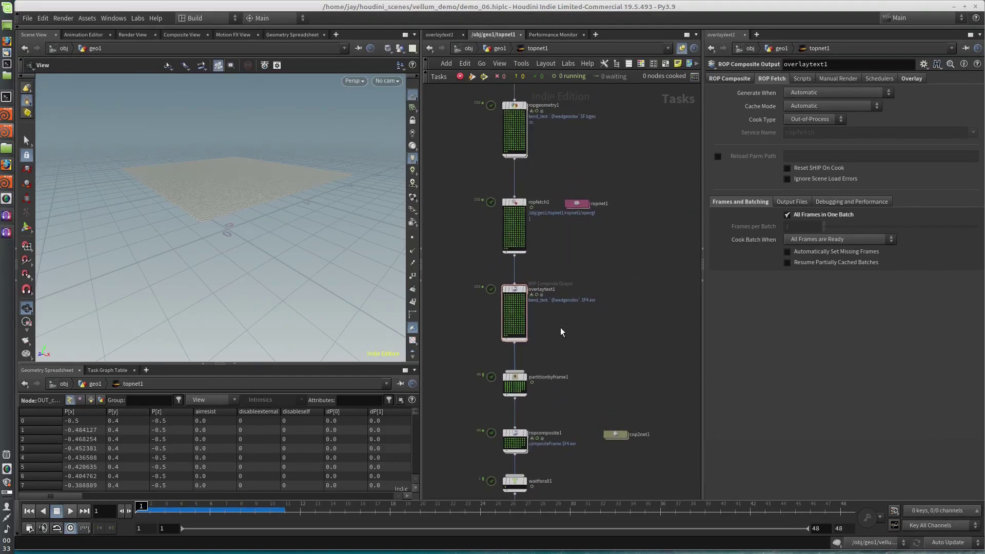
Play overlaytext1's labelled output frames in MPlay from its node info.
left_click(517, 297)
scroll(517, 297, "up", 2)
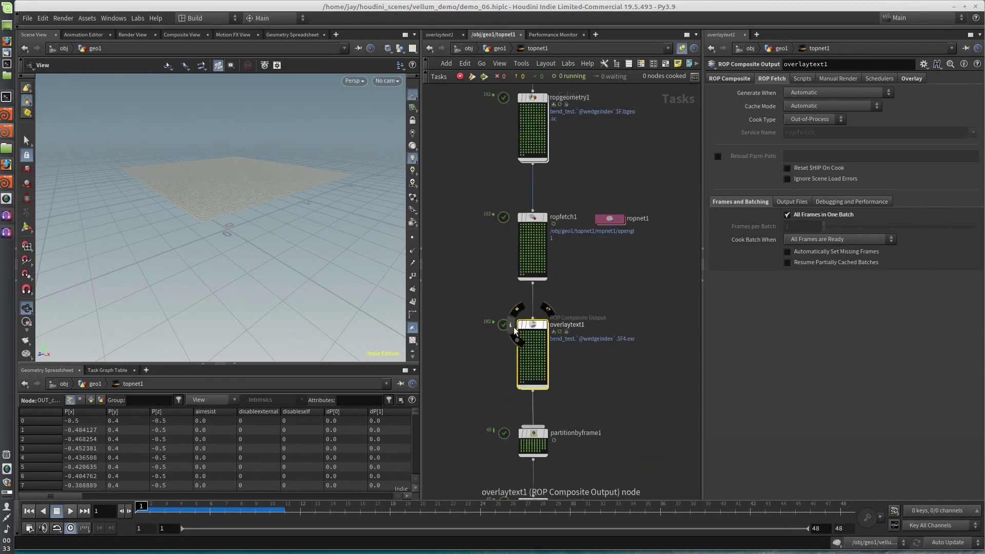
left_click(515, 329)
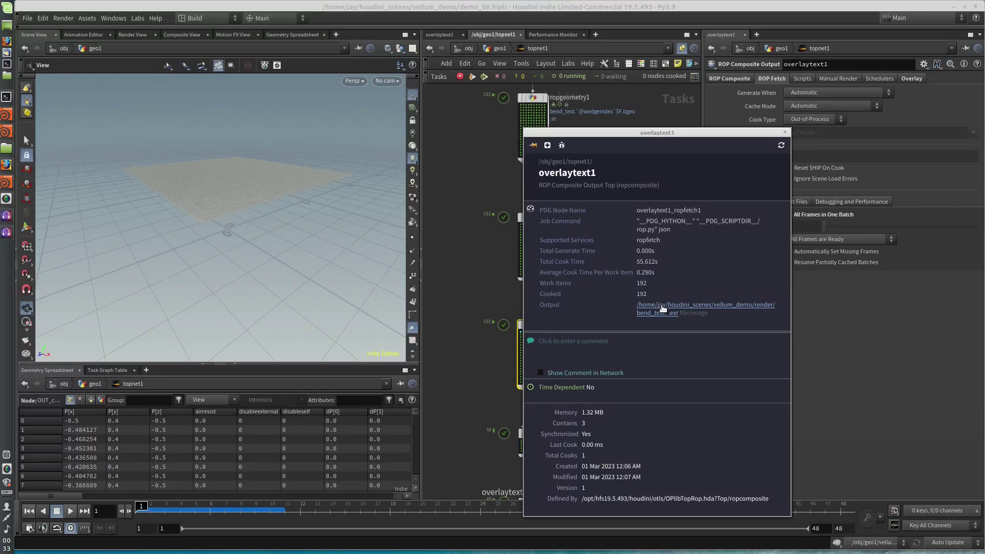
left_click(663, 308)
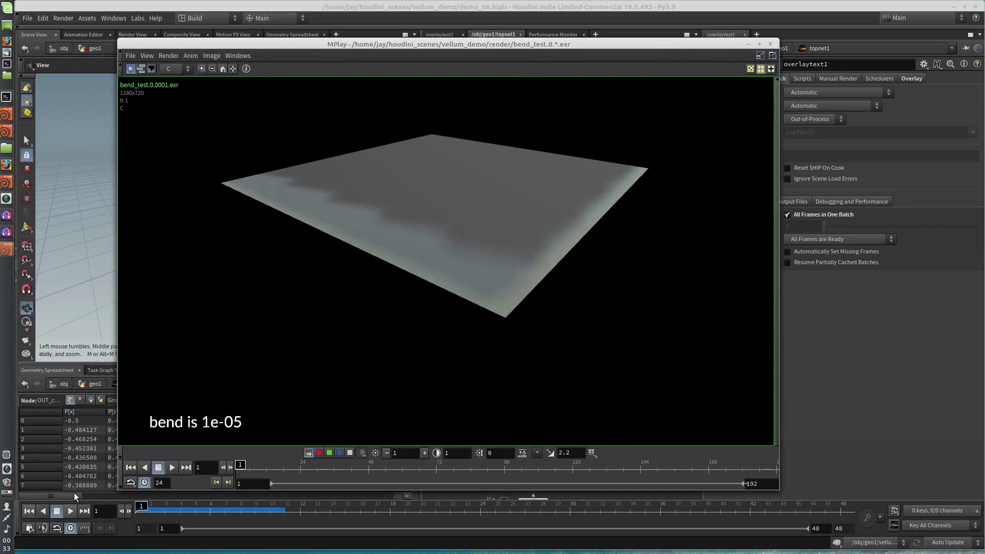
left_click(172, 467)
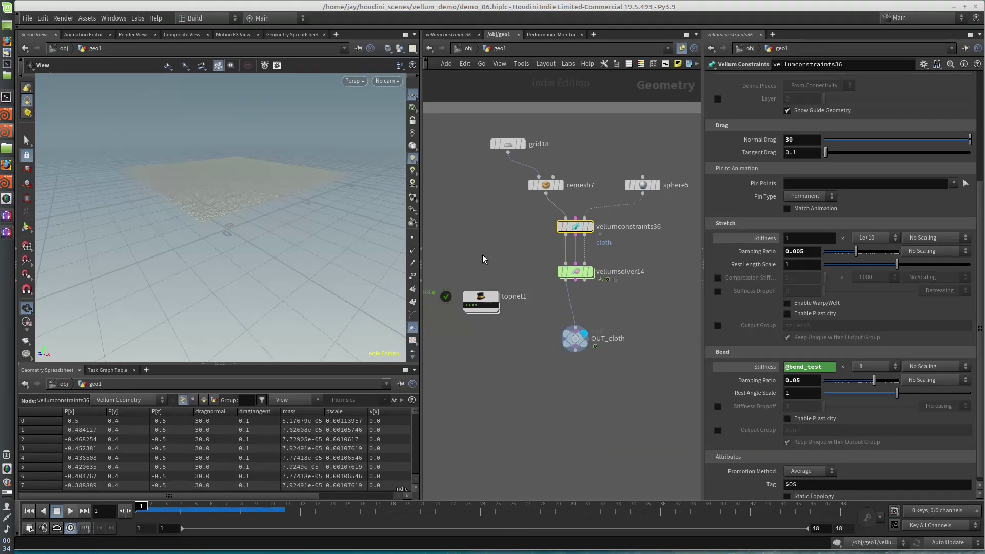
Leave the Bend Stiffness multiplier at 1 and show topnet1's TOP Network parameters.
left_click(872, 366)
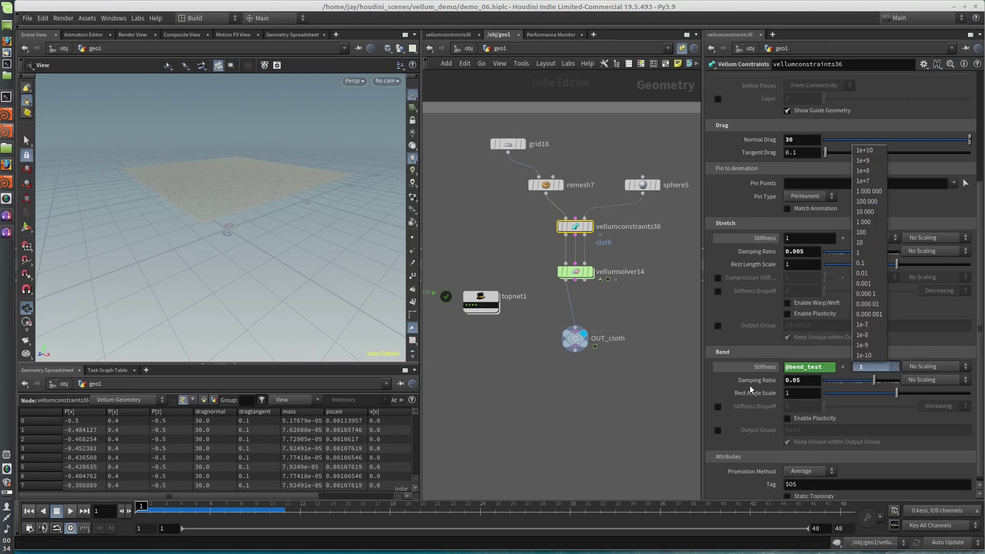
left_click(712, 381)
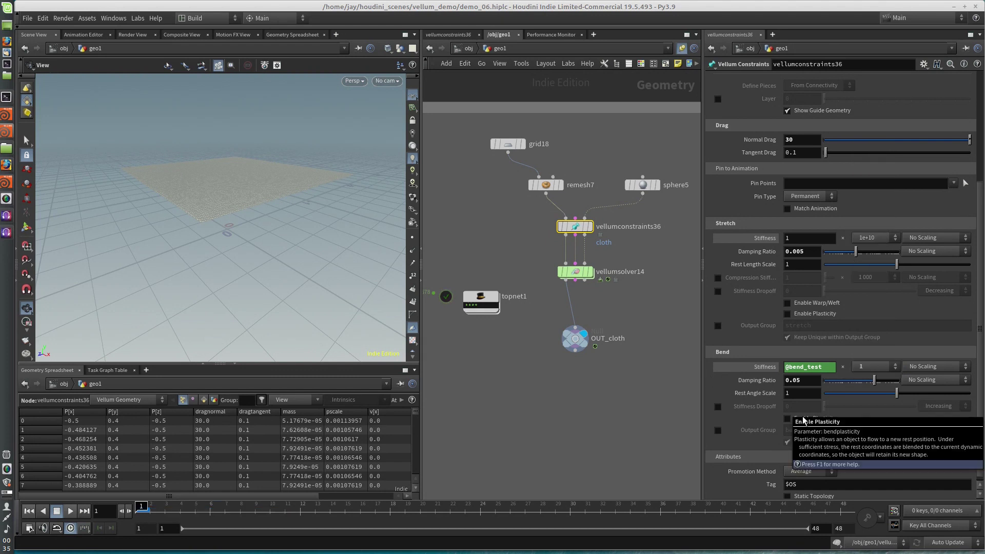
key("u")
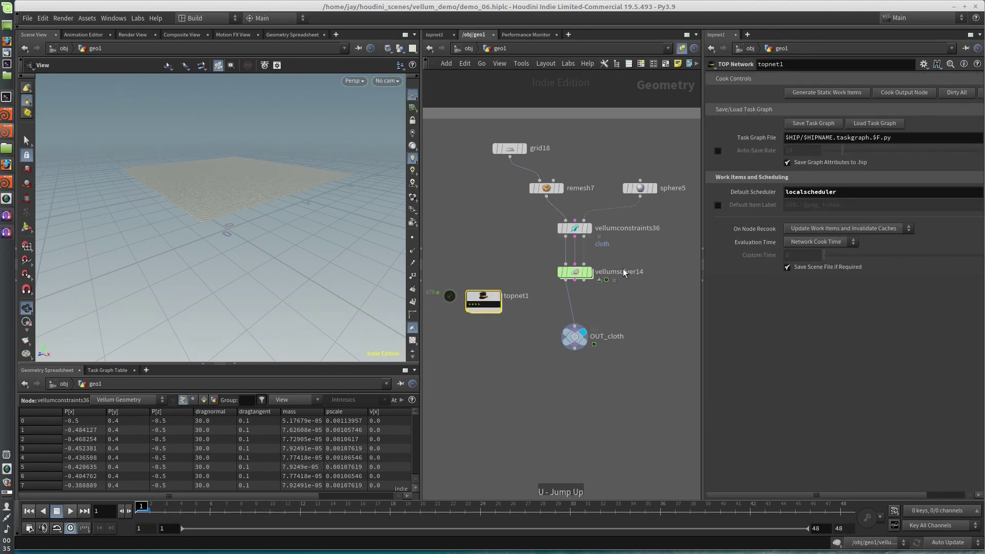